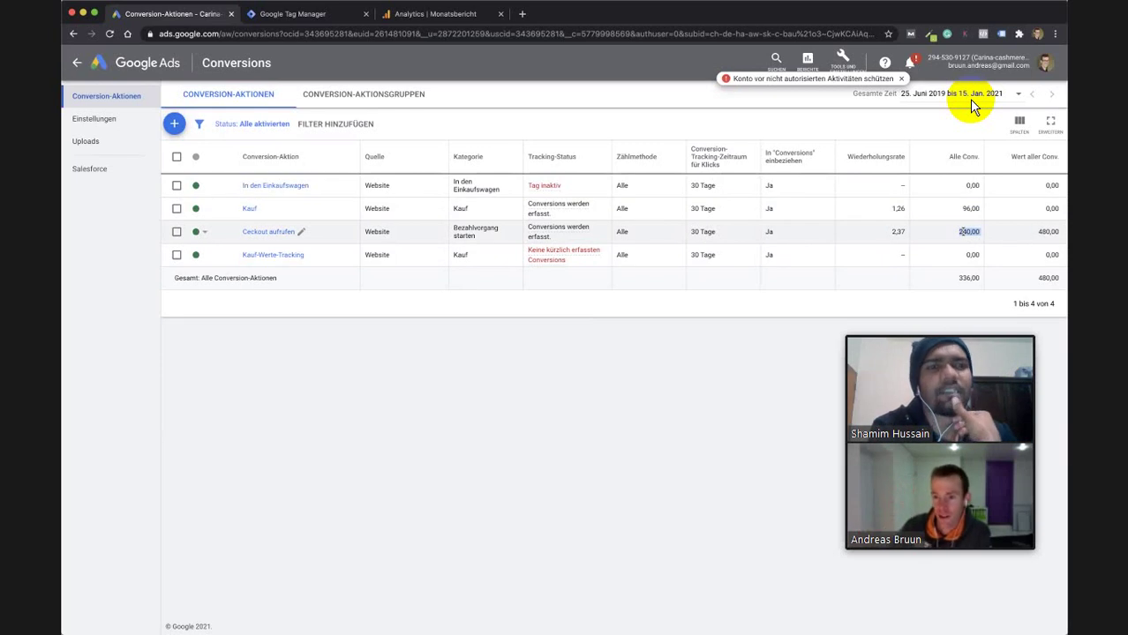
Open the Kauf-Werte-Tracking conversion action from the Conversion-Aktionen table, leaving other names unchanged.
drag(1038, 233, 1063, 234)
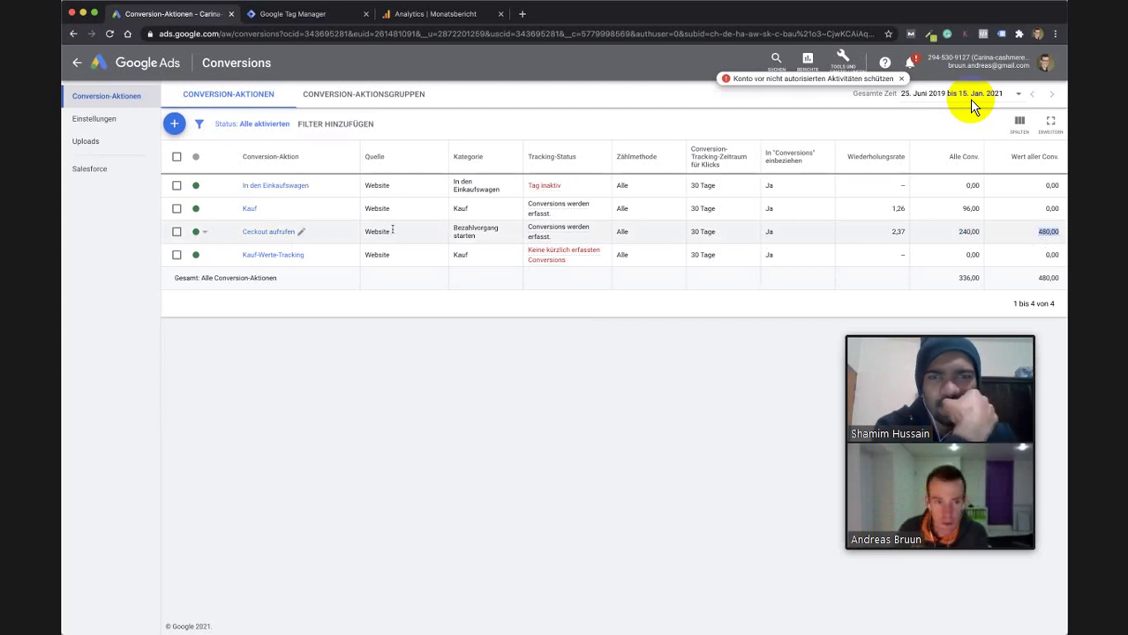
mouse_move(532, 235)
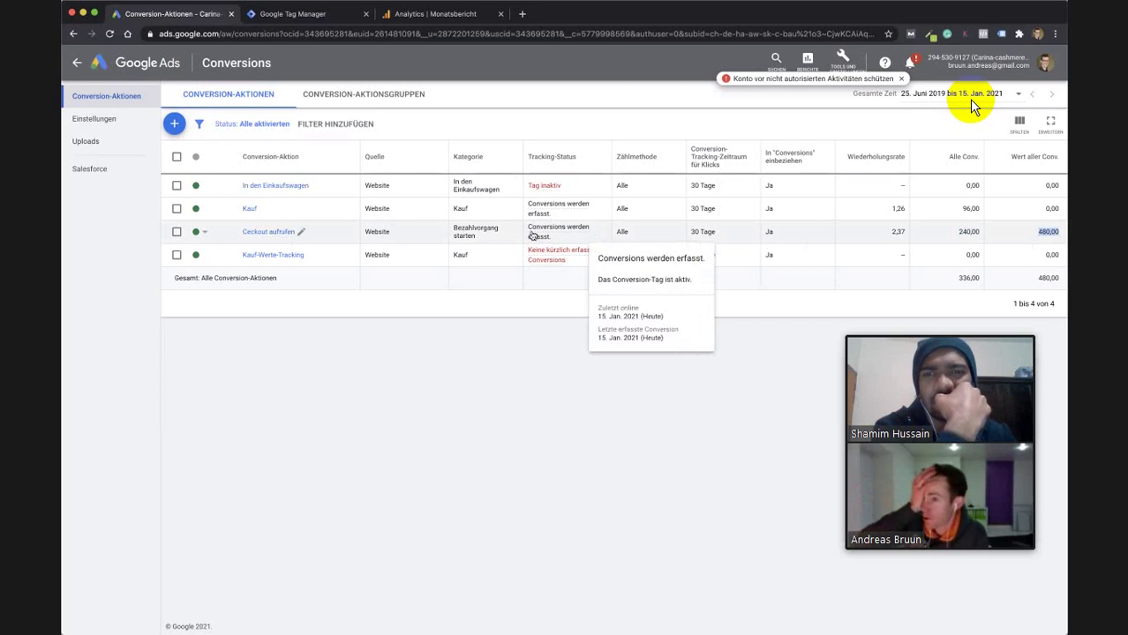
click(301, 231)
click(215, 278)
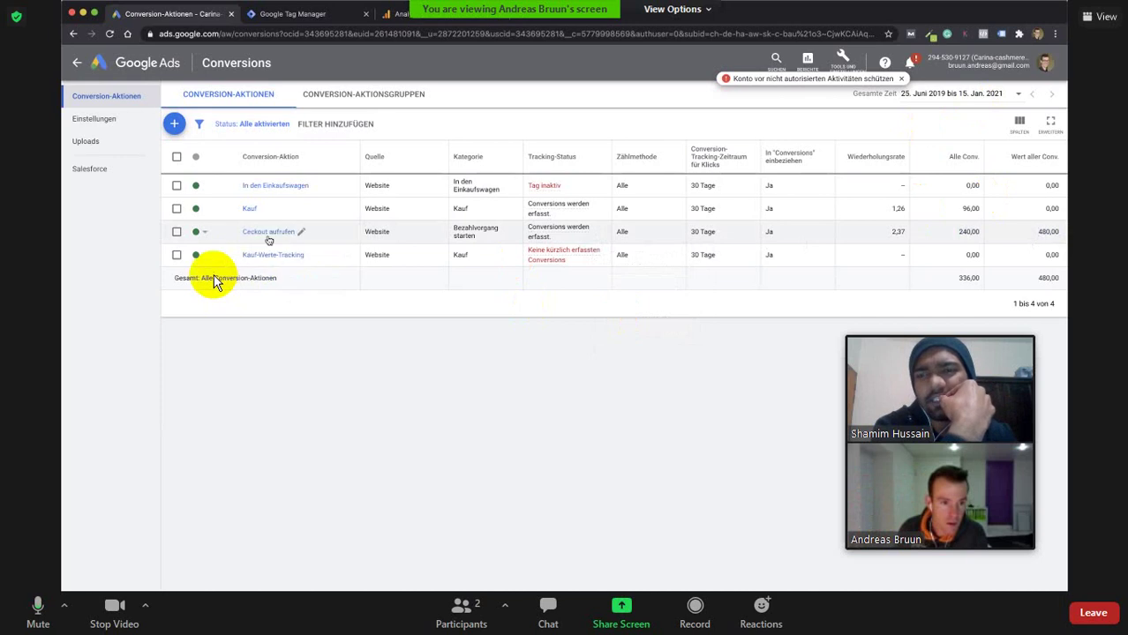
click(301, 231)
click(270, 382)
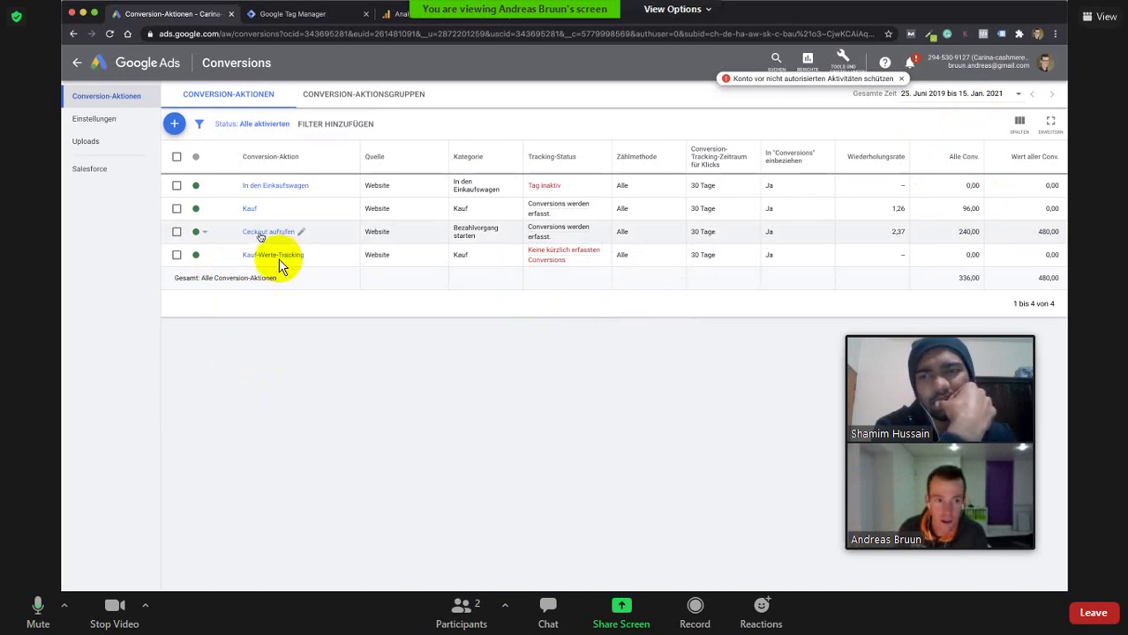
click(269, 255)
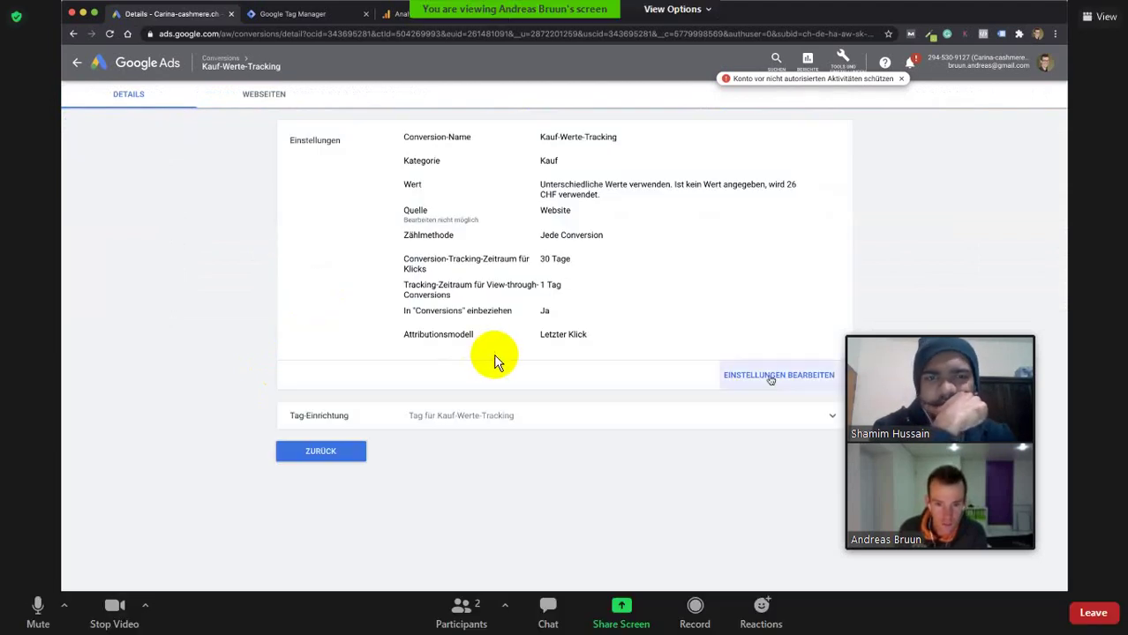
Inspect Kauf-Werte-Tracking's attribution model, view-through window and counting method unchanged, then go back.
click(770, 378)
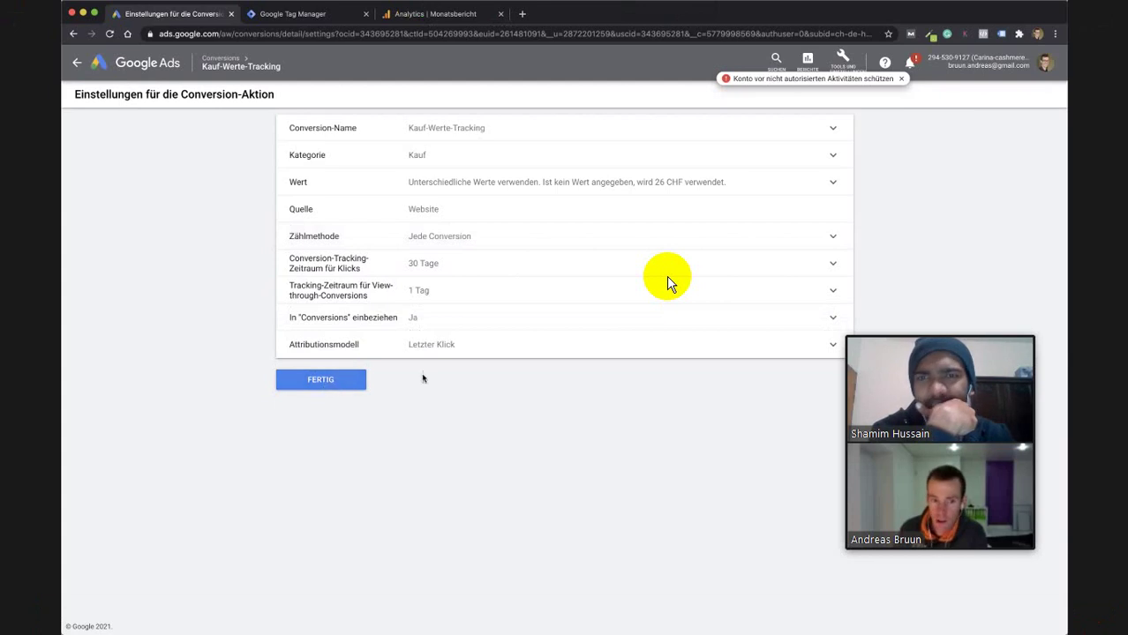
click(529, 347)
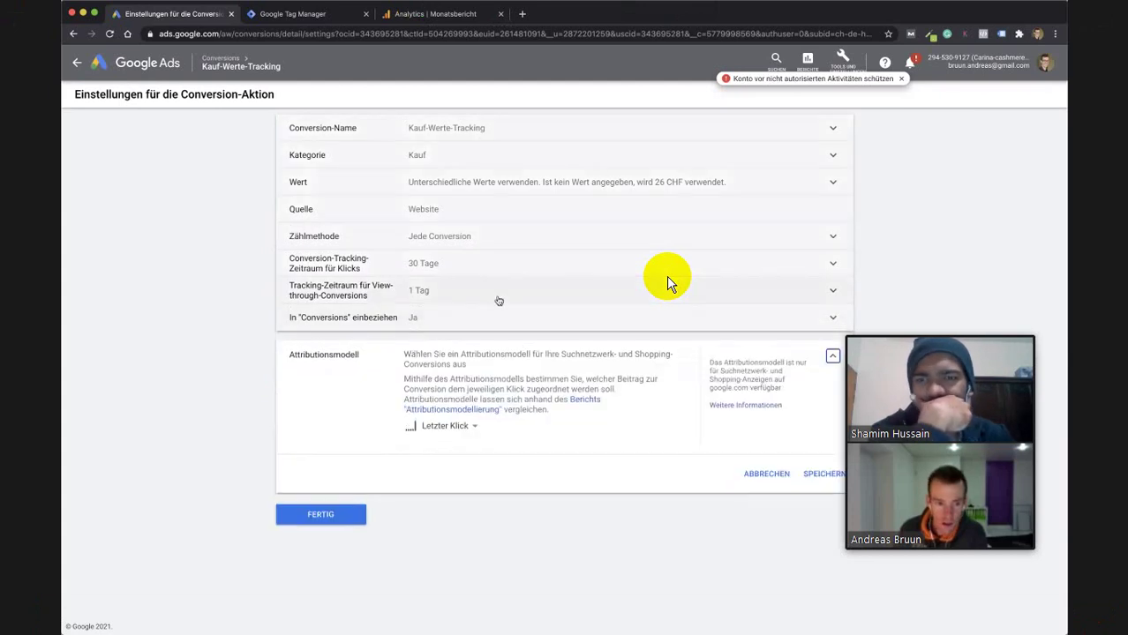
click(500, 297)
click(482, 246)
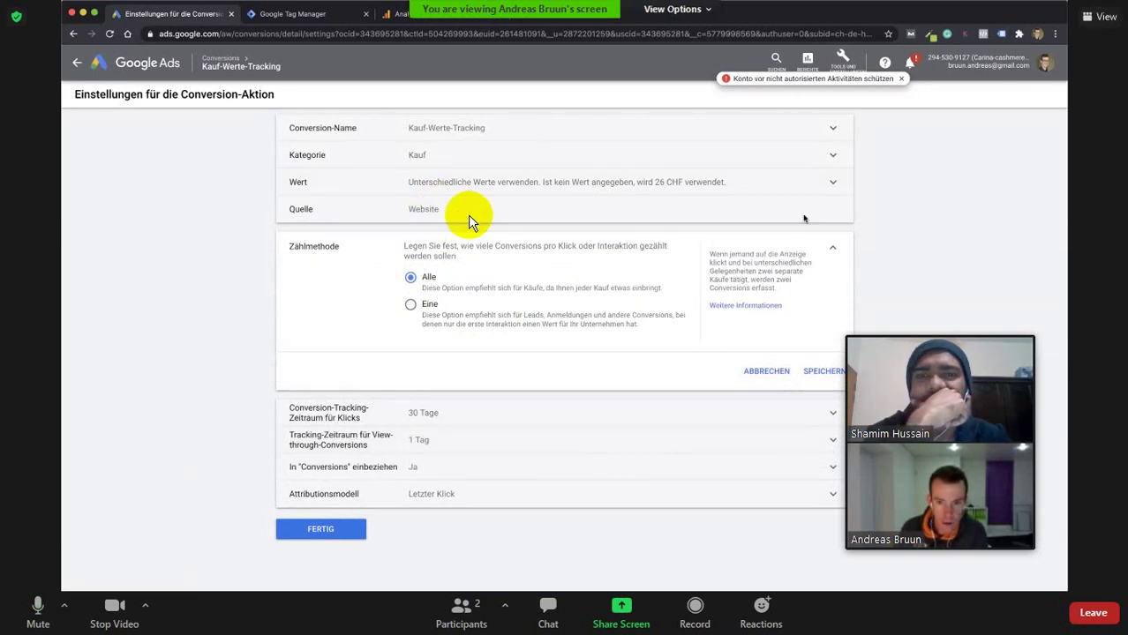
double_click(415, 210)
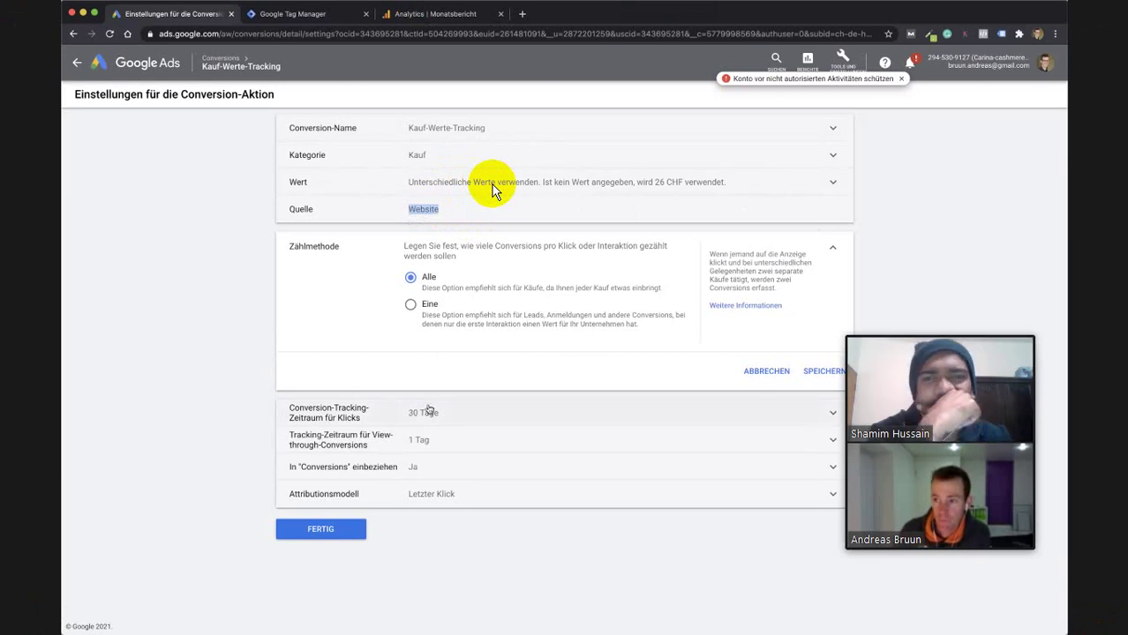
click(323, 535)
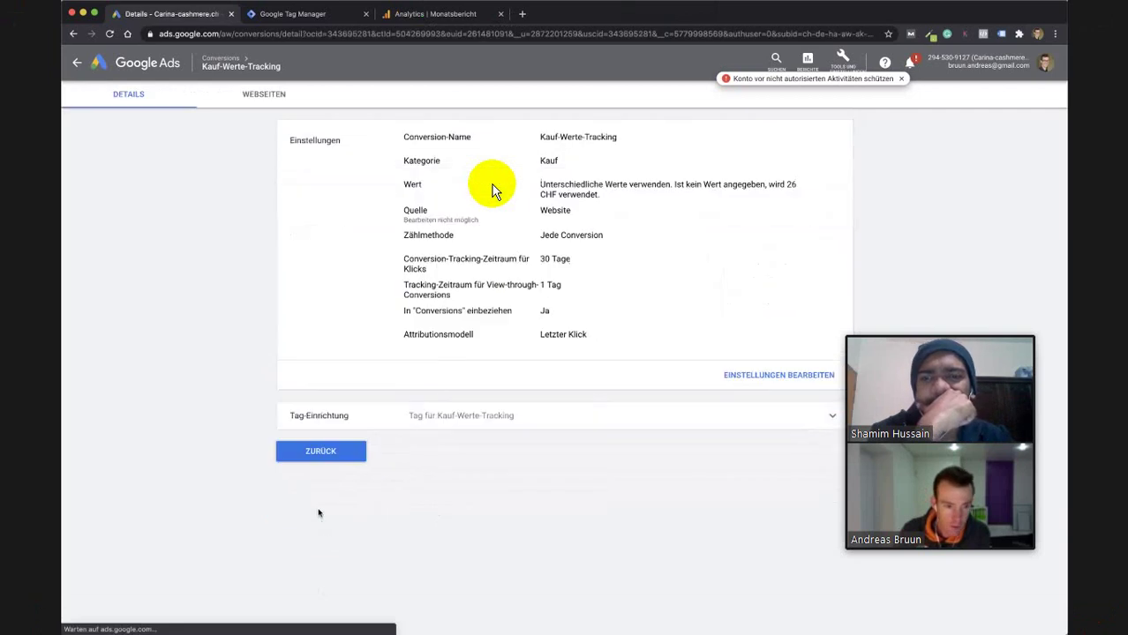
click(323, 453)
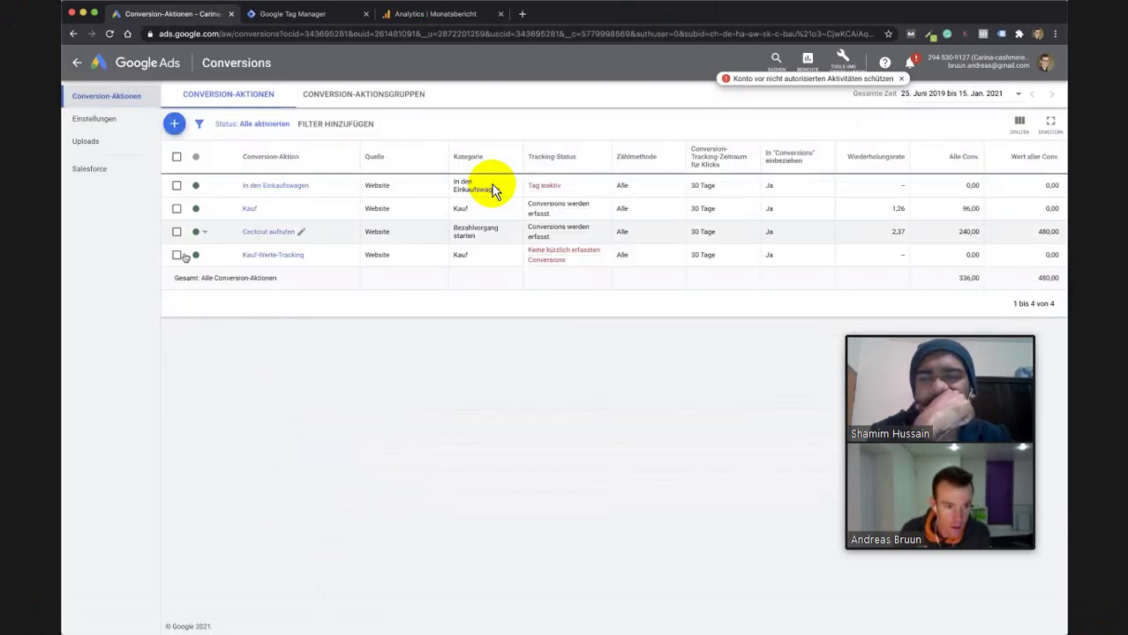
Change the Kauf-Werte-Tracking status from enabled to Entfernt.
click(197, 255)
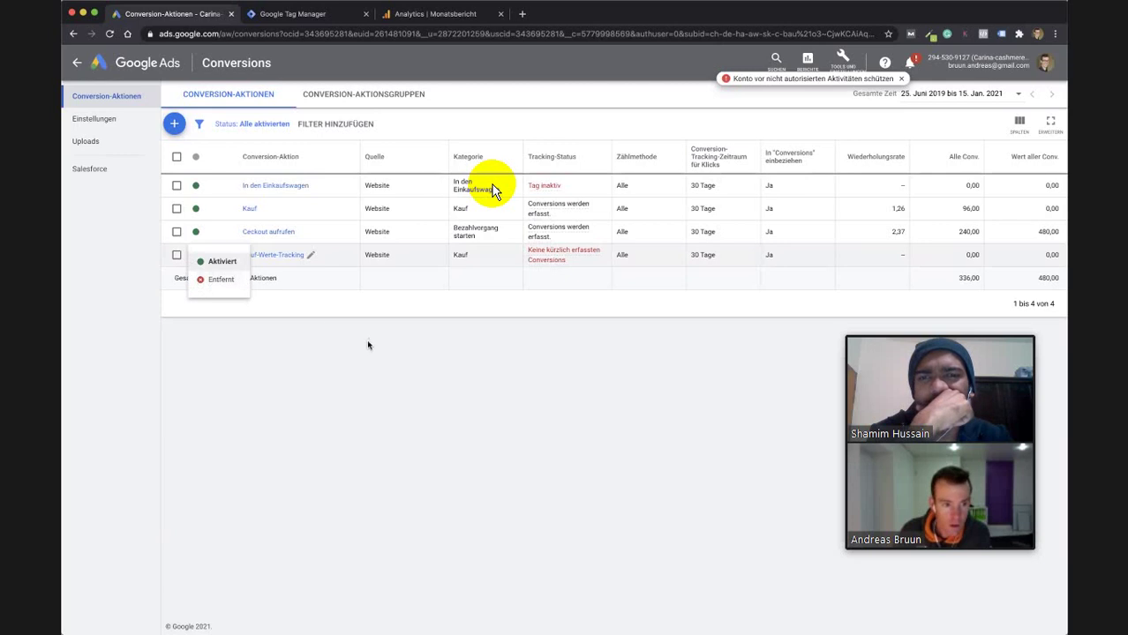
click(199, 262)
click(196, 255)
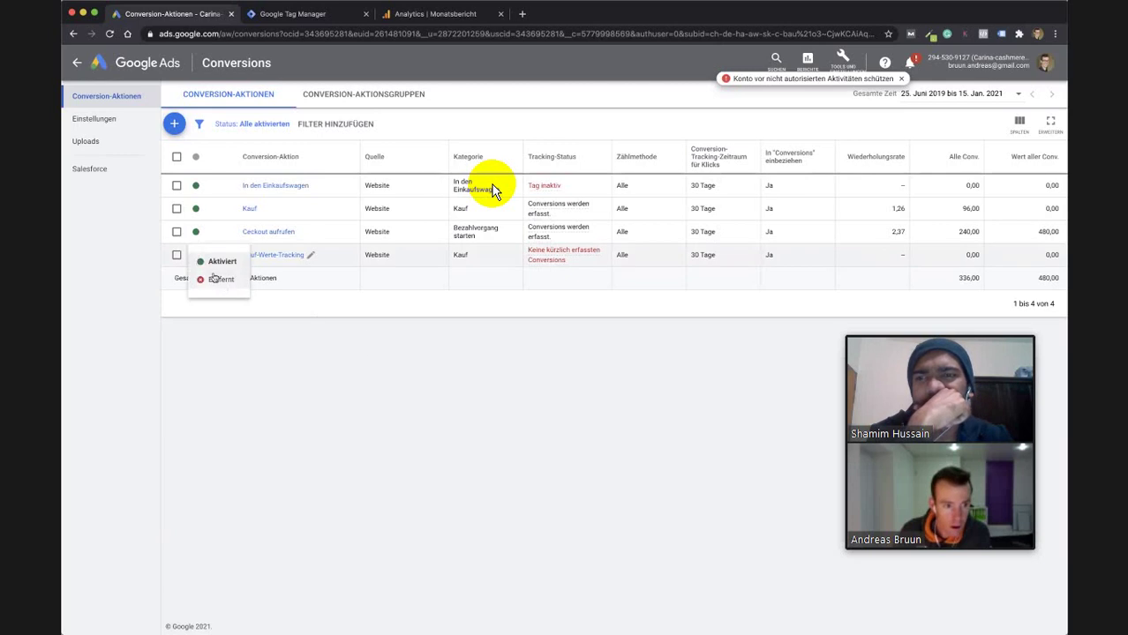
click(200, 262)
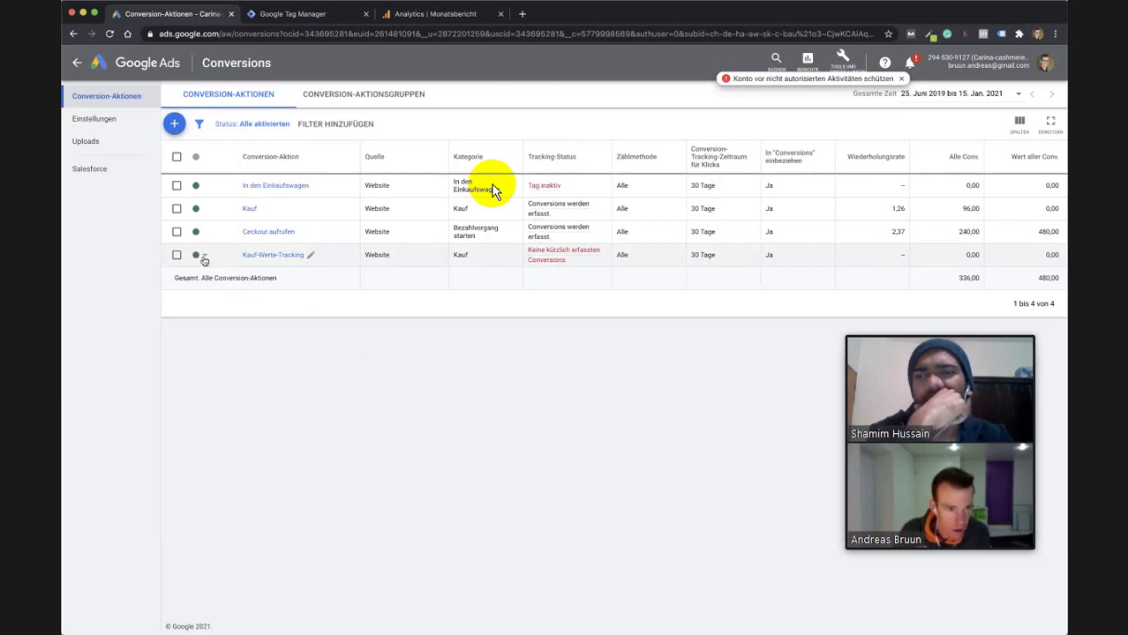
click(196, 255)
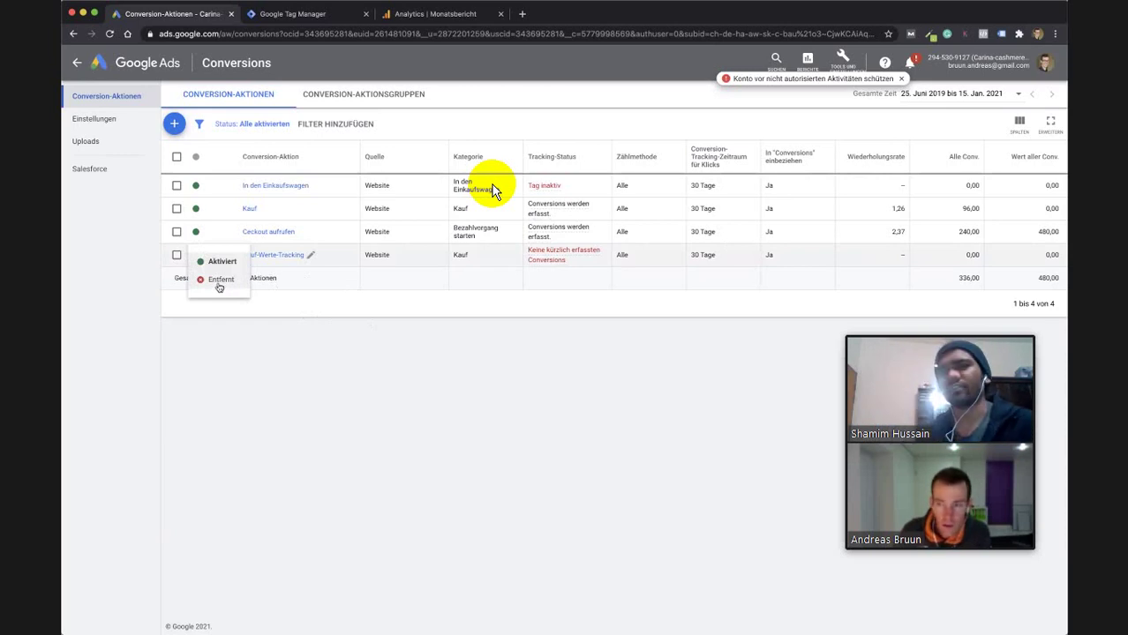
click(219, 286)
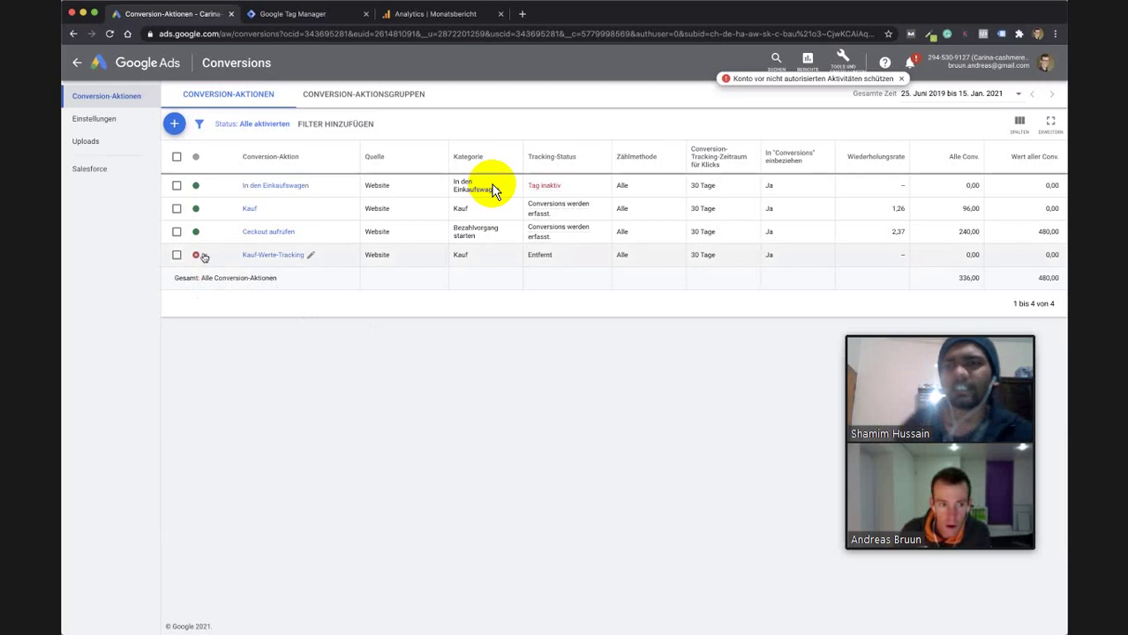
click(204, 258)
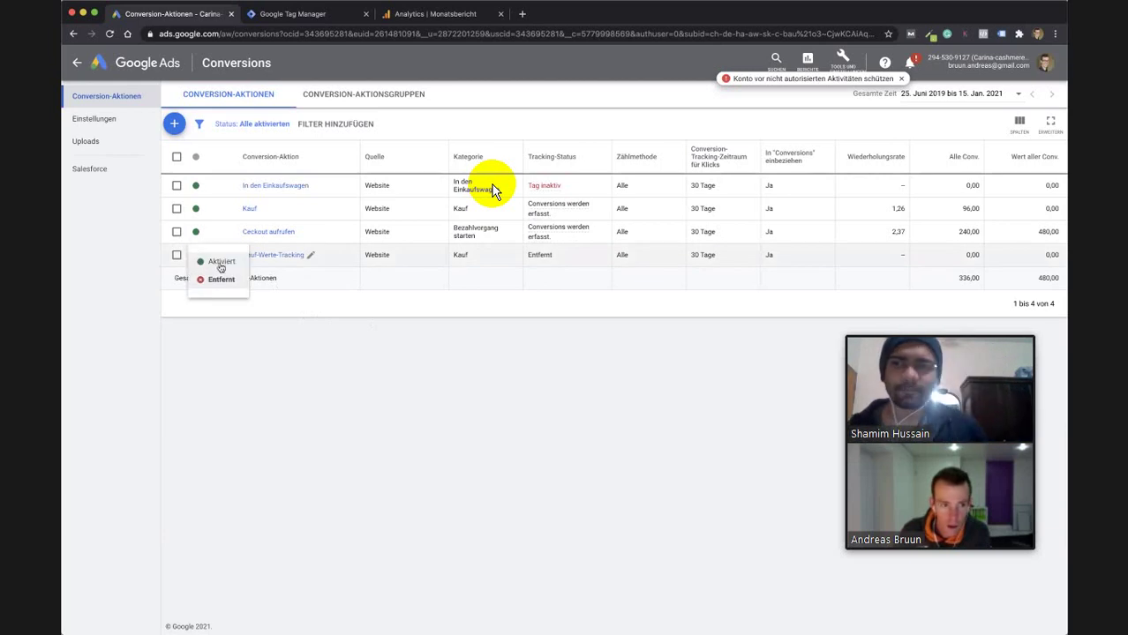
click(304, 283)
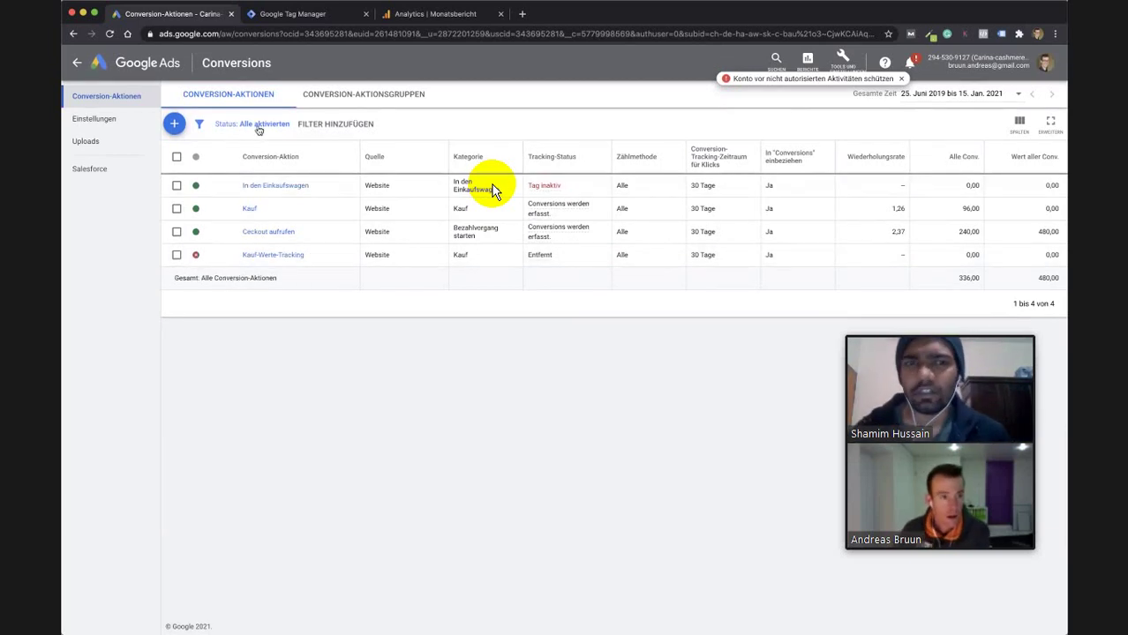
click(176, 124)
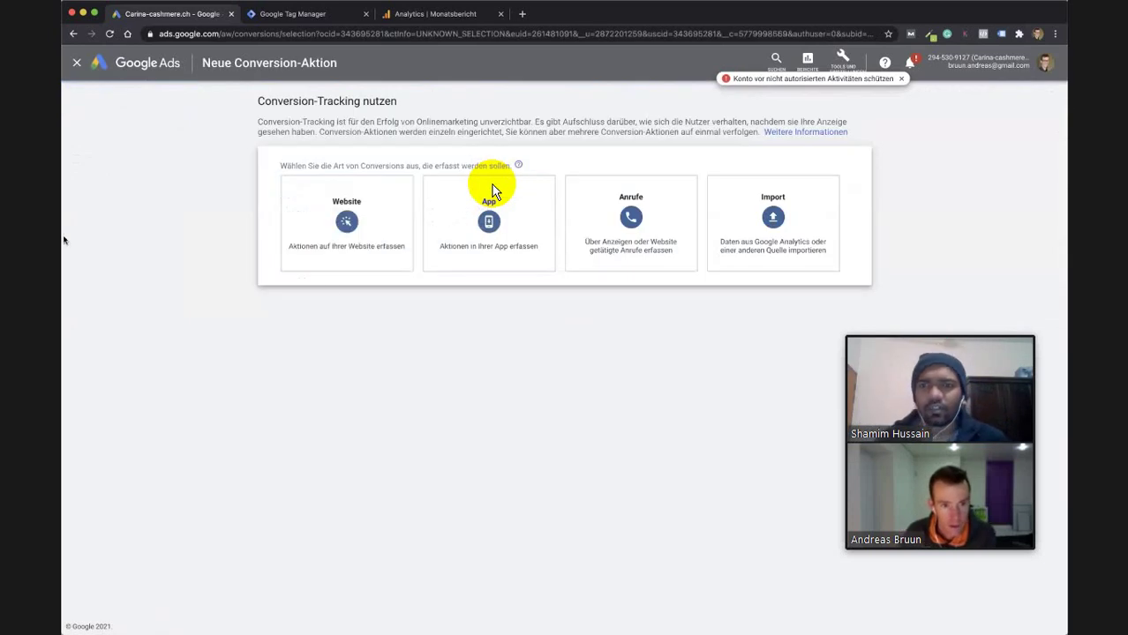
Choose Website as the conversion type with the category Kauf.
click(340, 221)
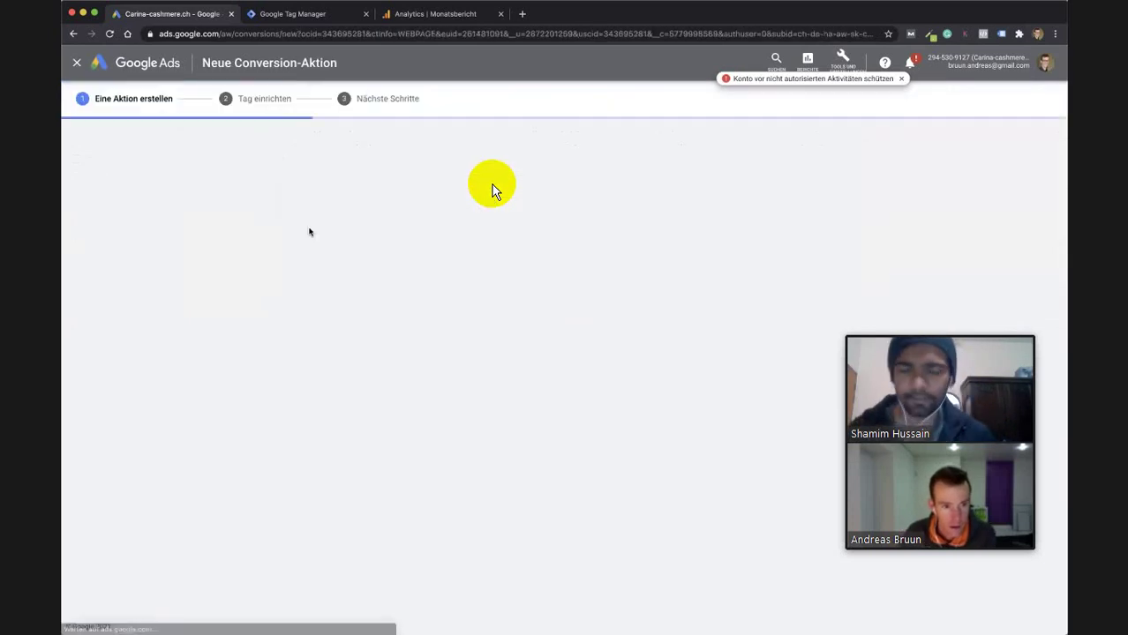
click(424, 226)
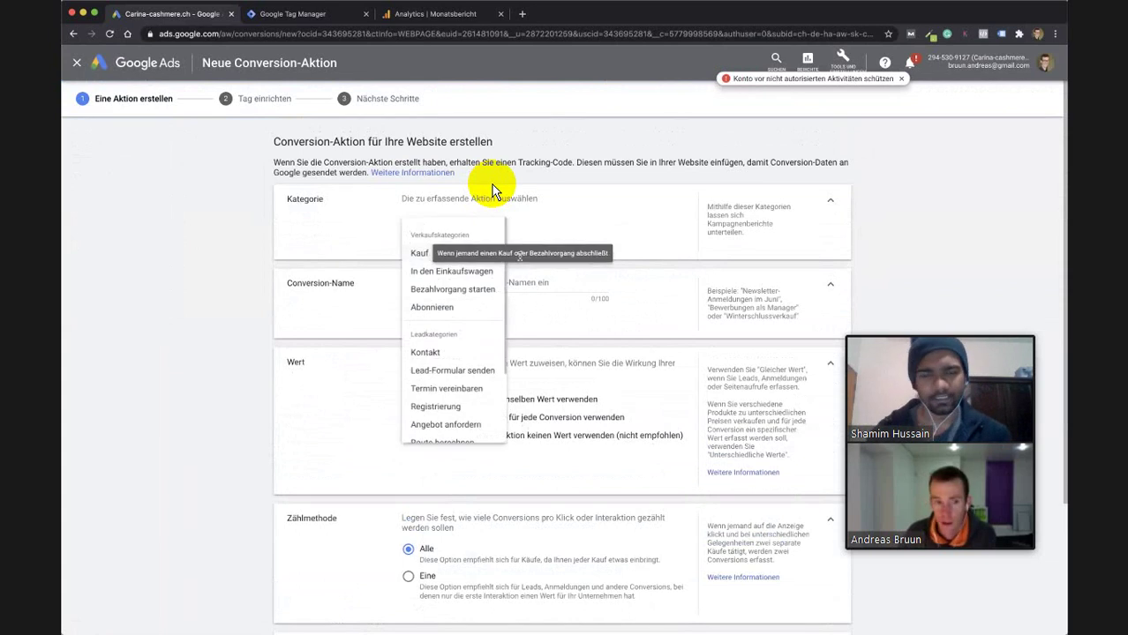
click(426, 255)
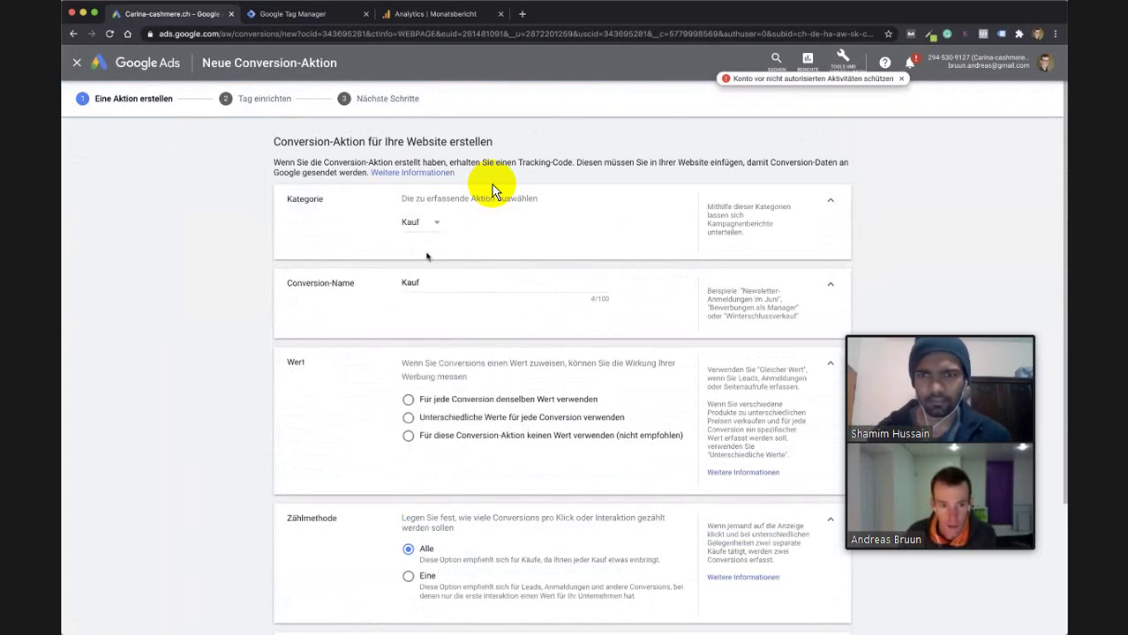
Enter KaufTrackingValue as the conversion name.
click(447, 286)
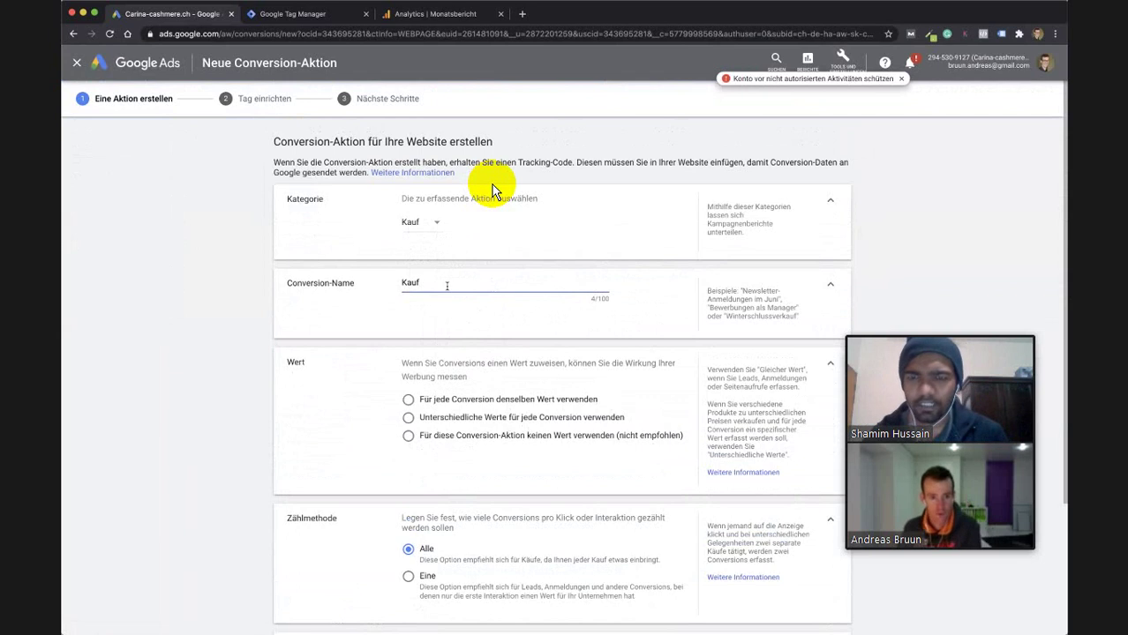
text(Tra)
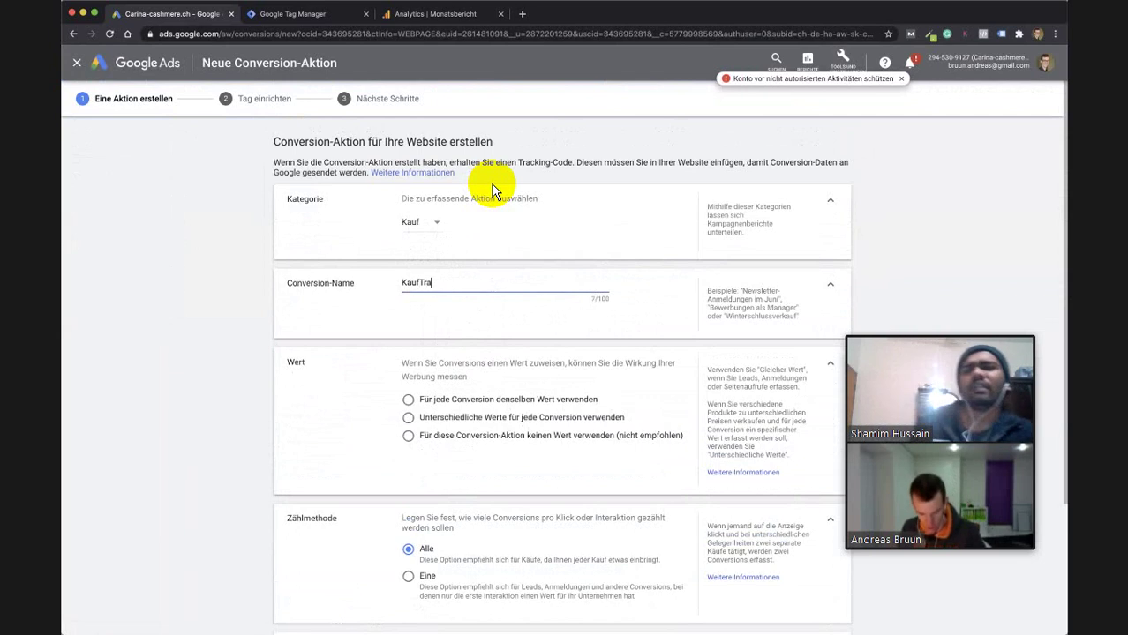
text(ckingVa)
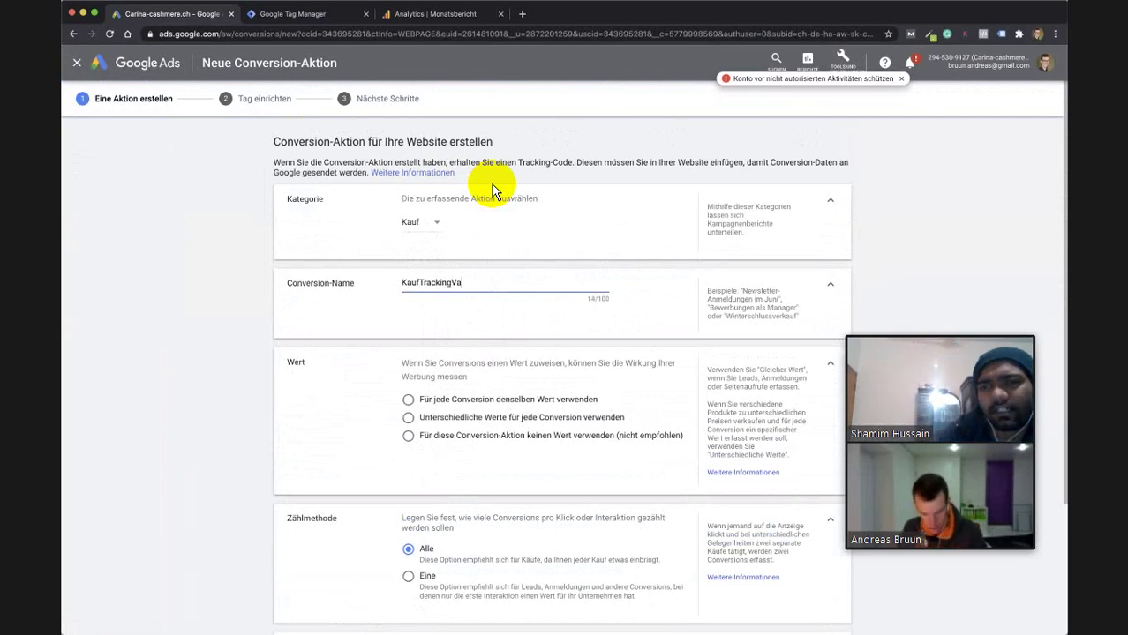
text(luen)
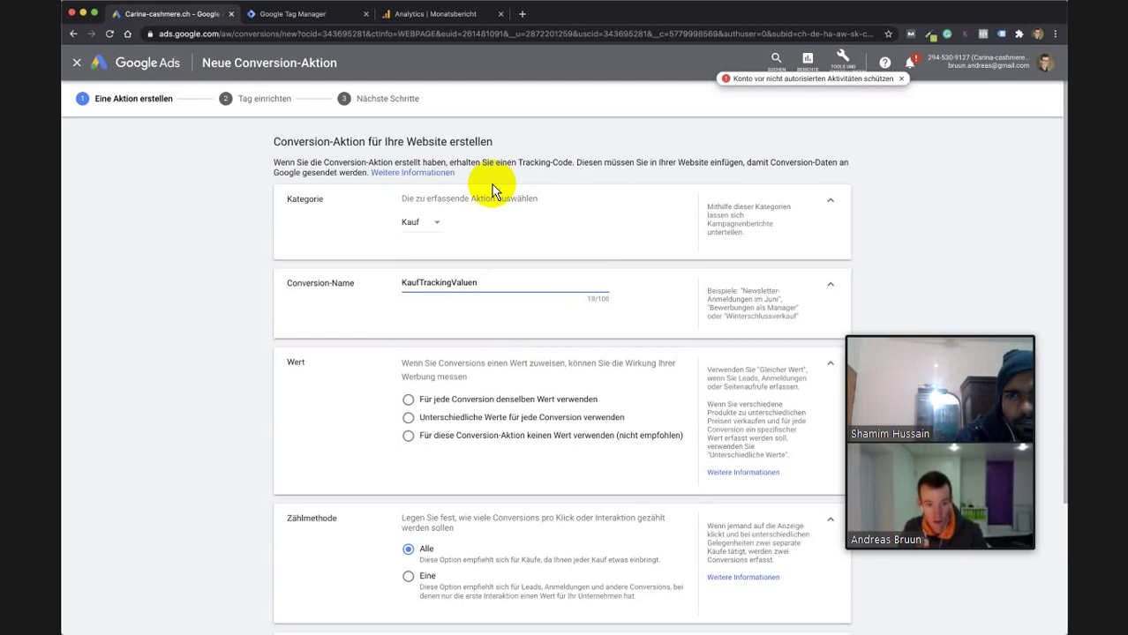
key(BackSpace)
text(New)
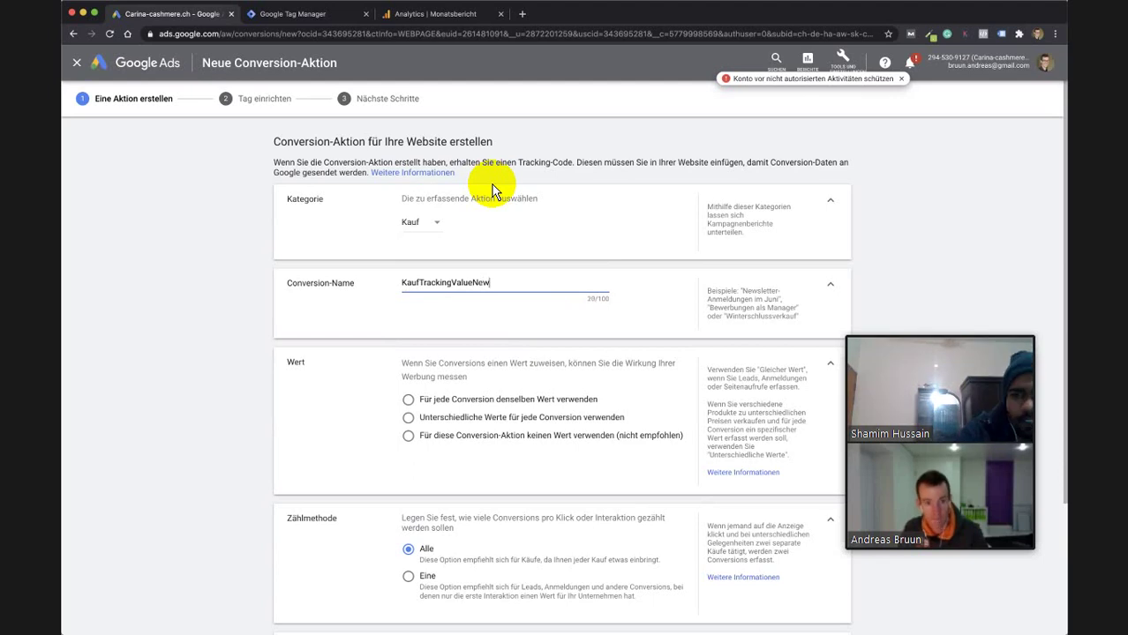
key(BackSpace)
key(BackSpace)
key(BackSpace)
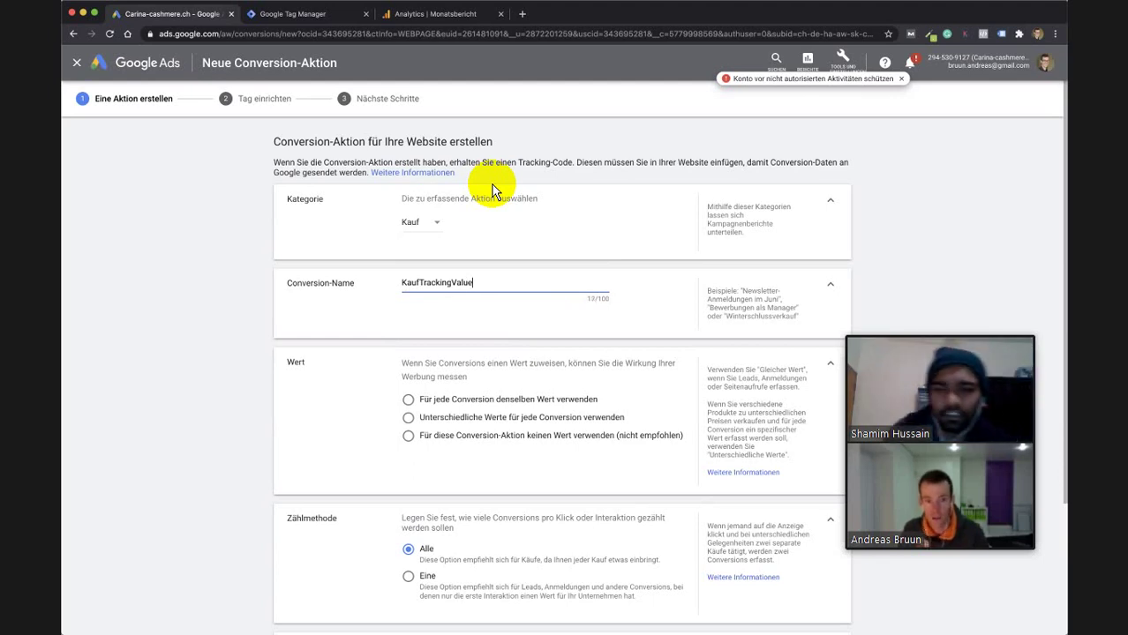
Complete KaufTrackingValueNEW with Unterschiedliche Werte and 26 CHF default, then reach Tag Manager's Tags list.
scroll(492, 192, down, 3)
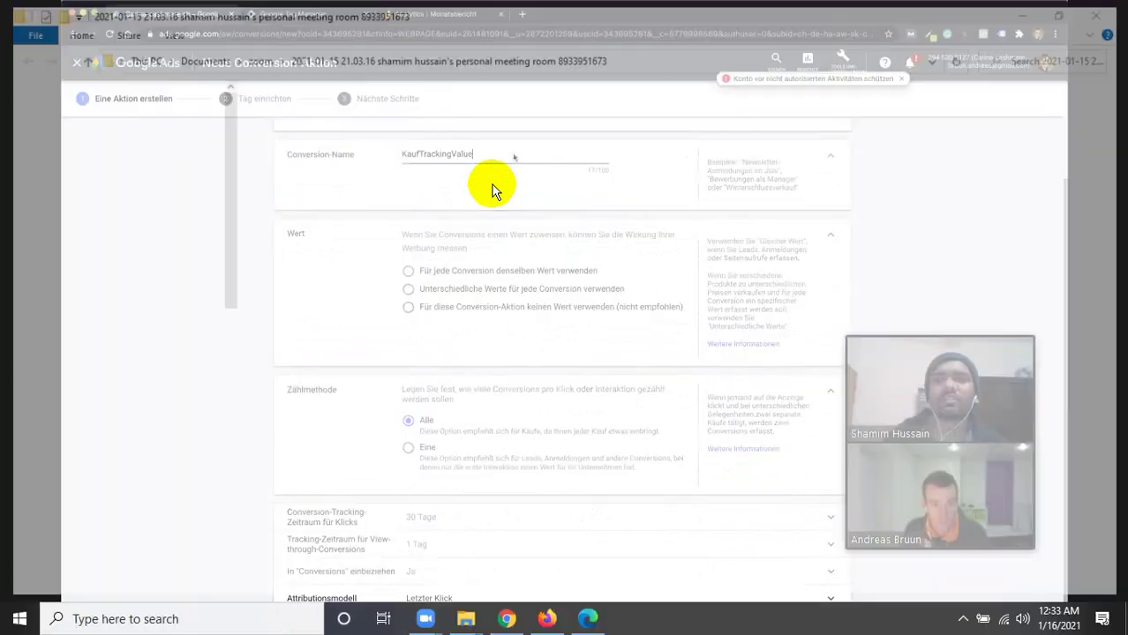
key(alt+F4)
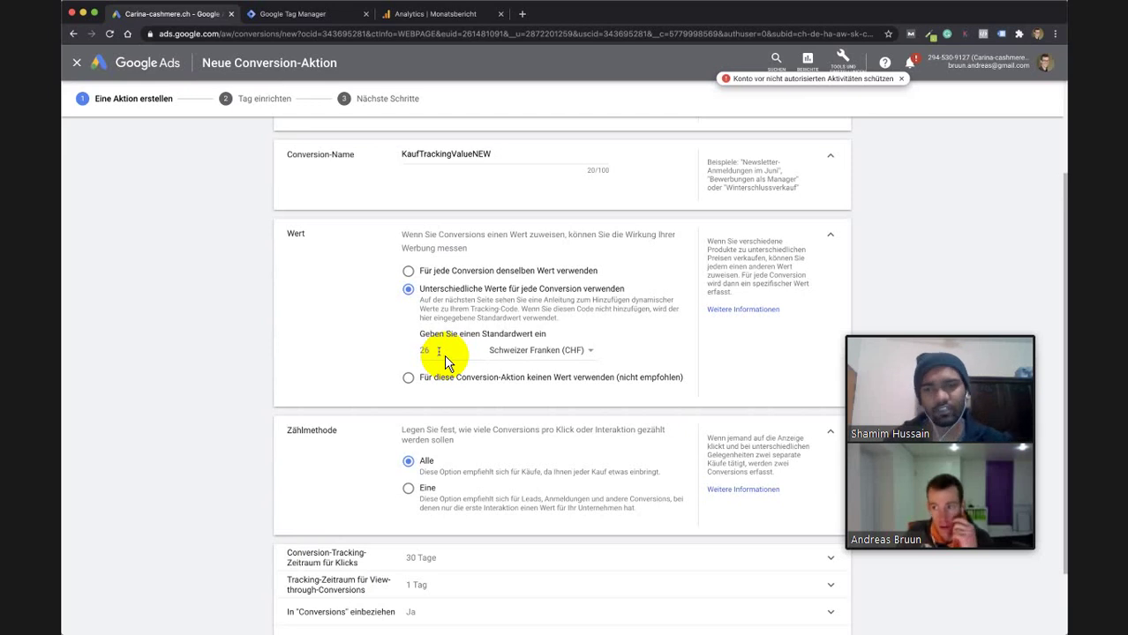
scroll(431, 419, down, 2)
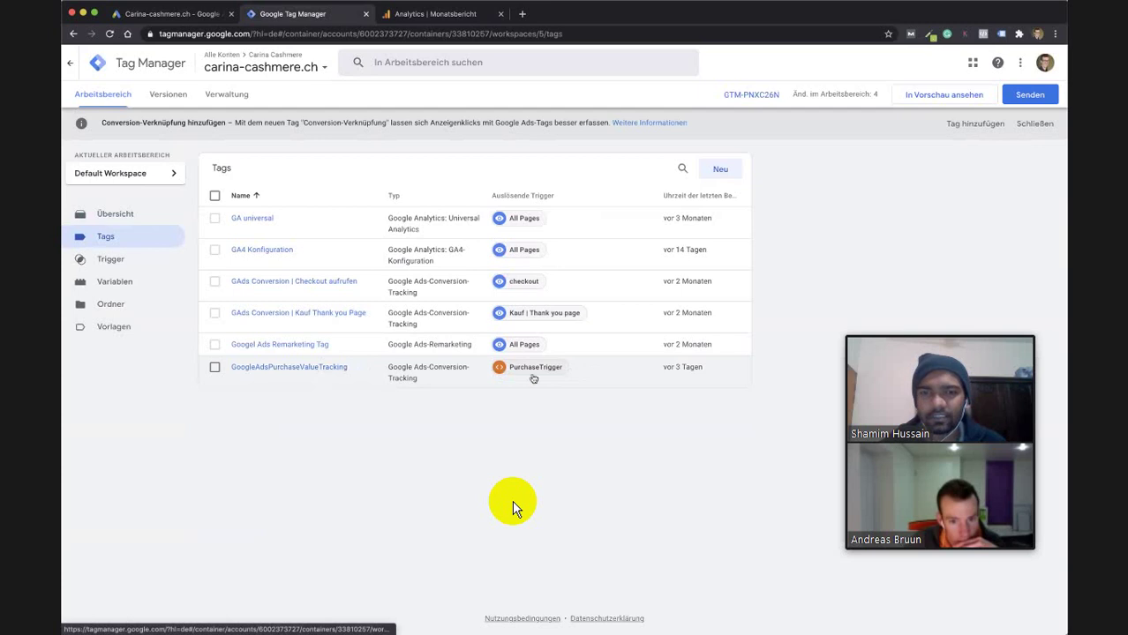
In the GoogleAdsPurchaseValueTracking tag configuration, replace the Conversion-ID with the new one from Google Ads.
click(305, 369)
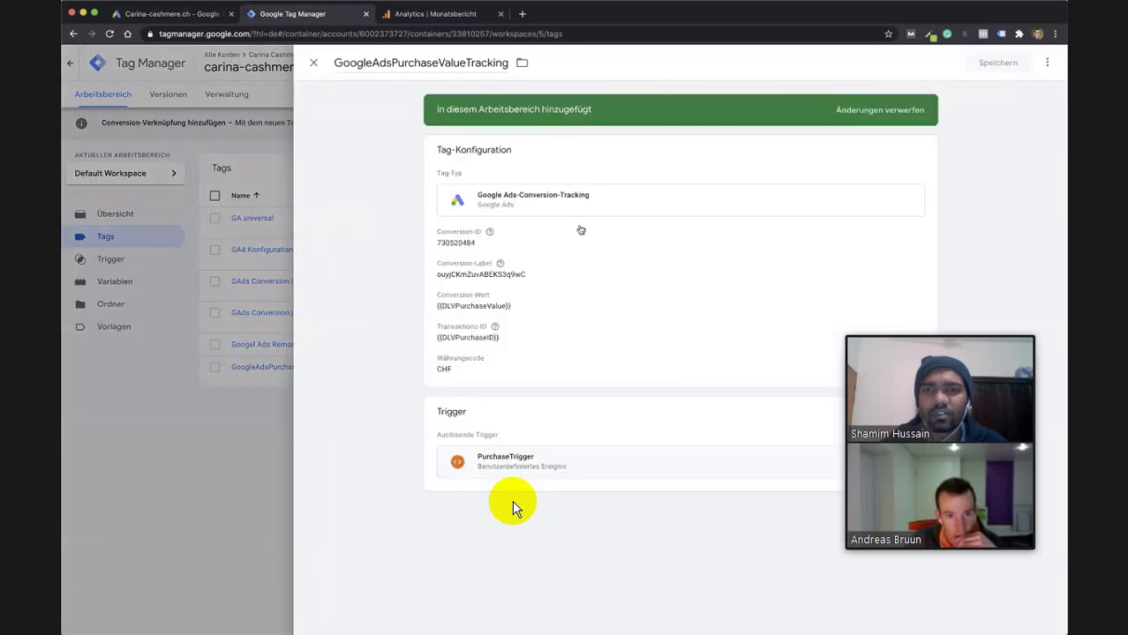
click(599, 200)
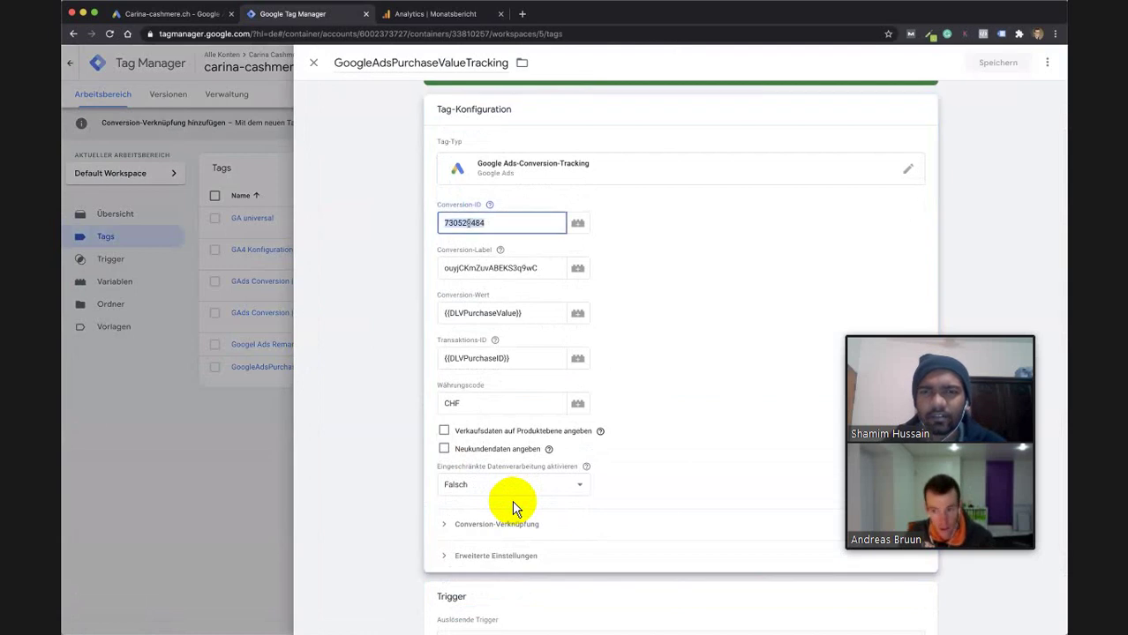
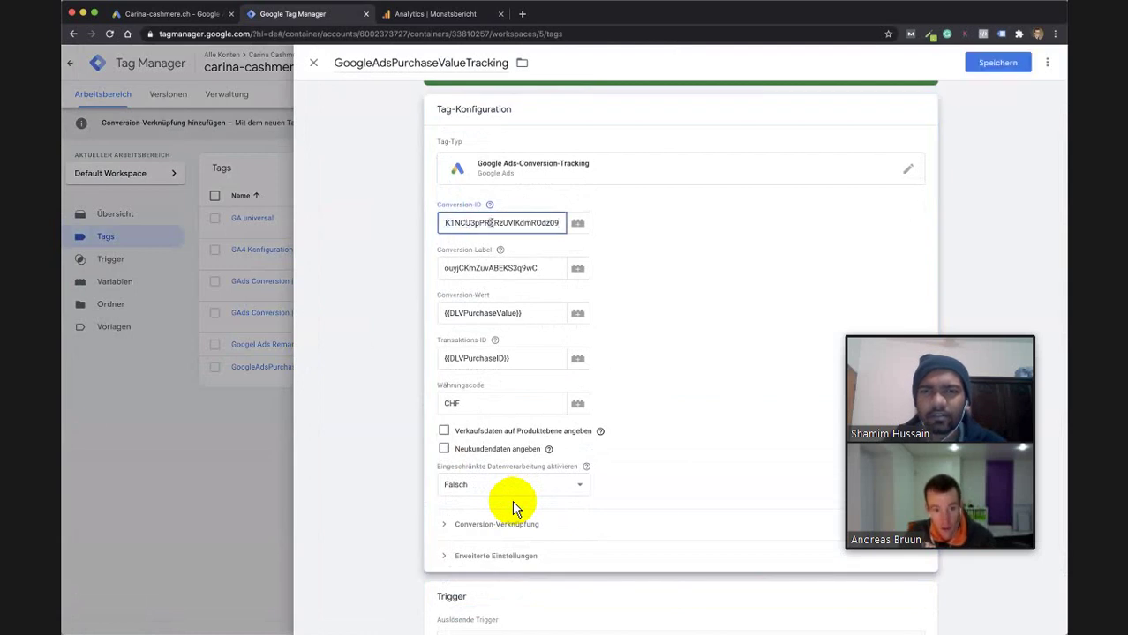
double_click(491, 222)
key(BackSpace)
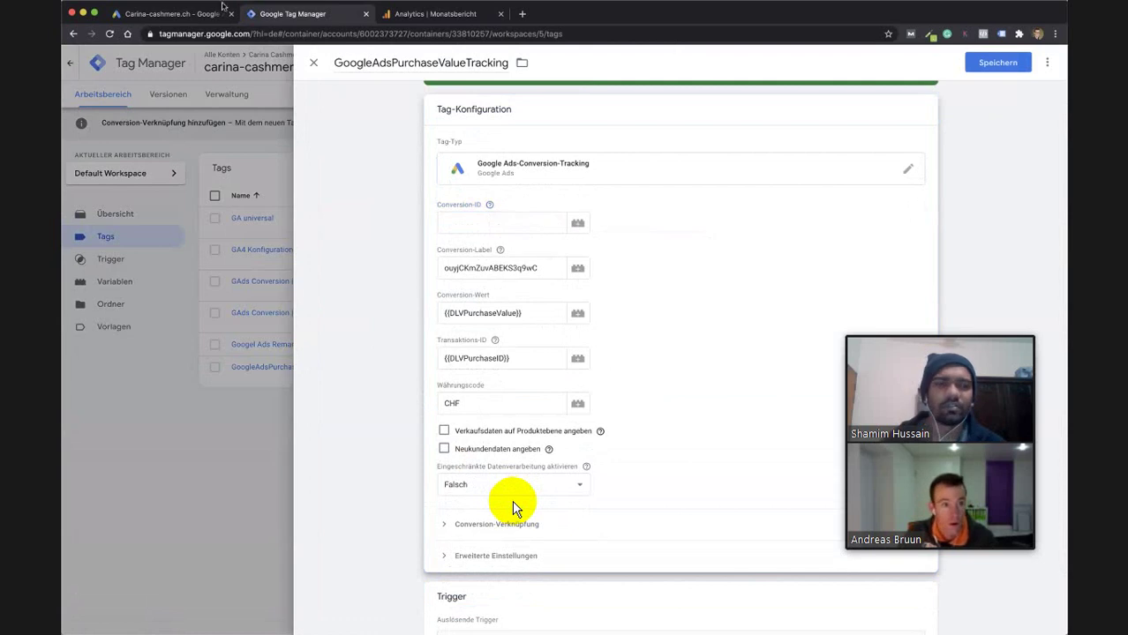
click(159, 14)
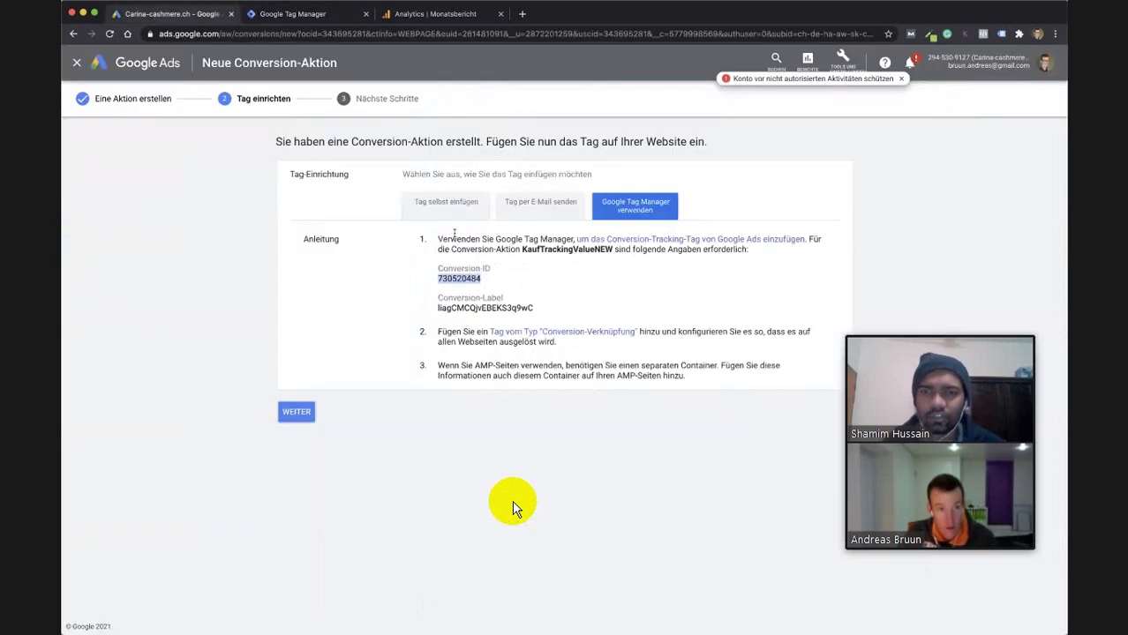
click(330, 17)
click(484, 222)
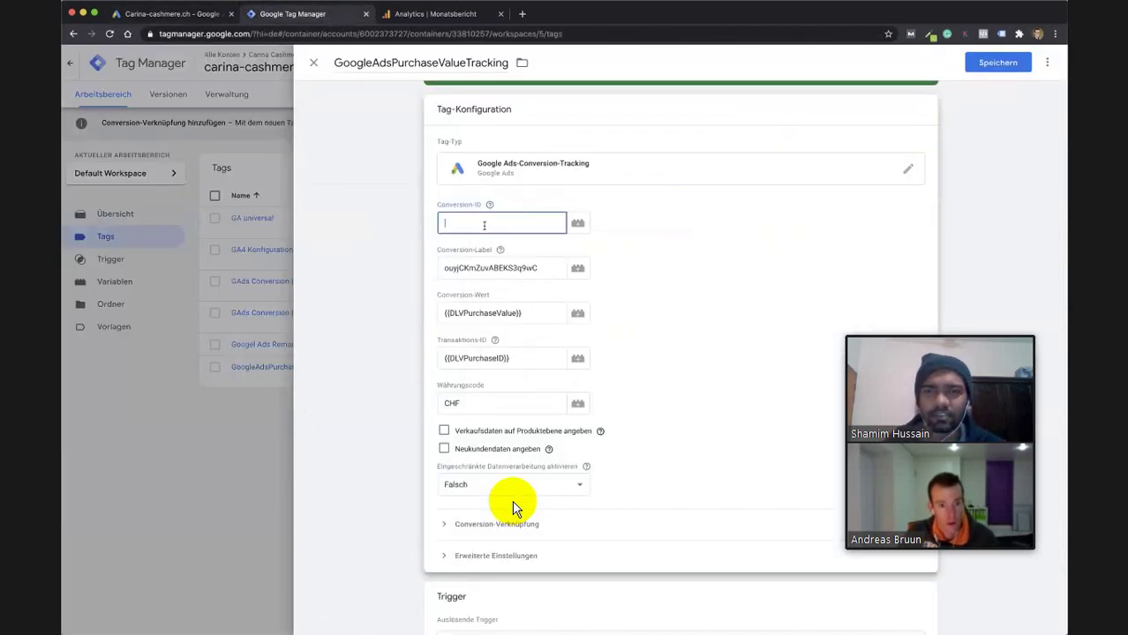
text(730520484)
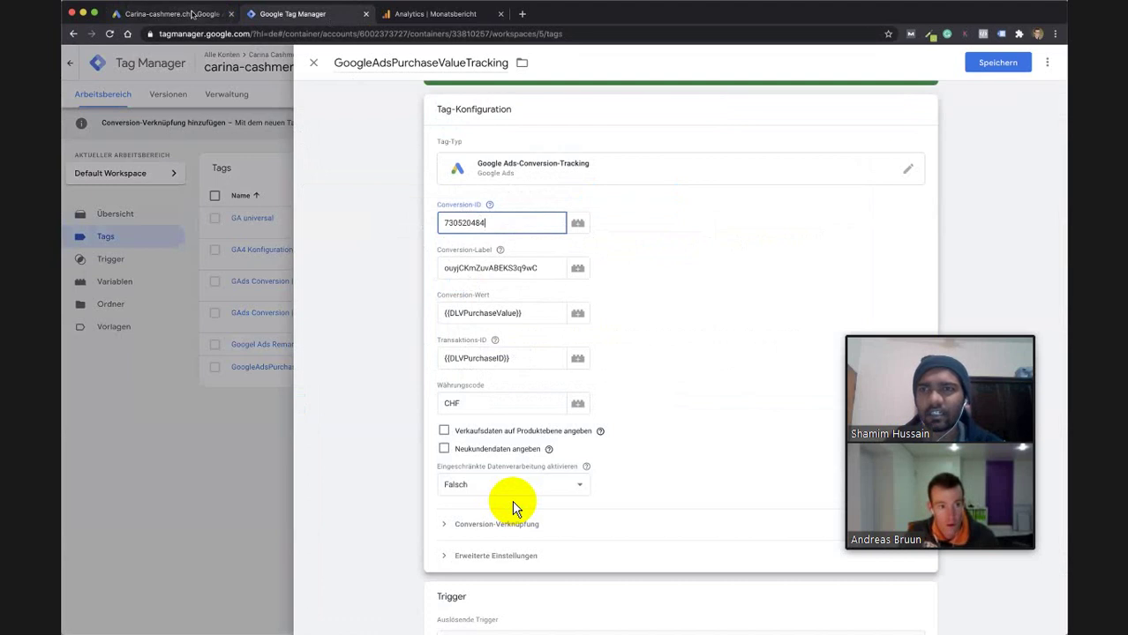
Replace the tag's Conversion-Label with the new label copied from the Google Ads conversion.
click(194, 14)
double_click(486, 308)
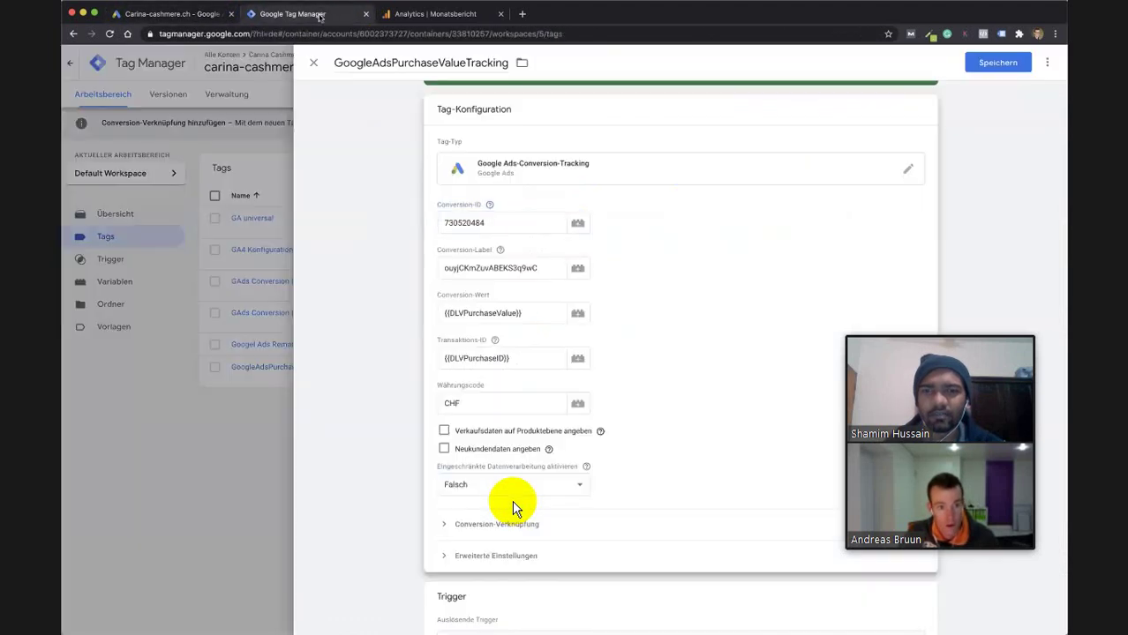
click(321, 16)
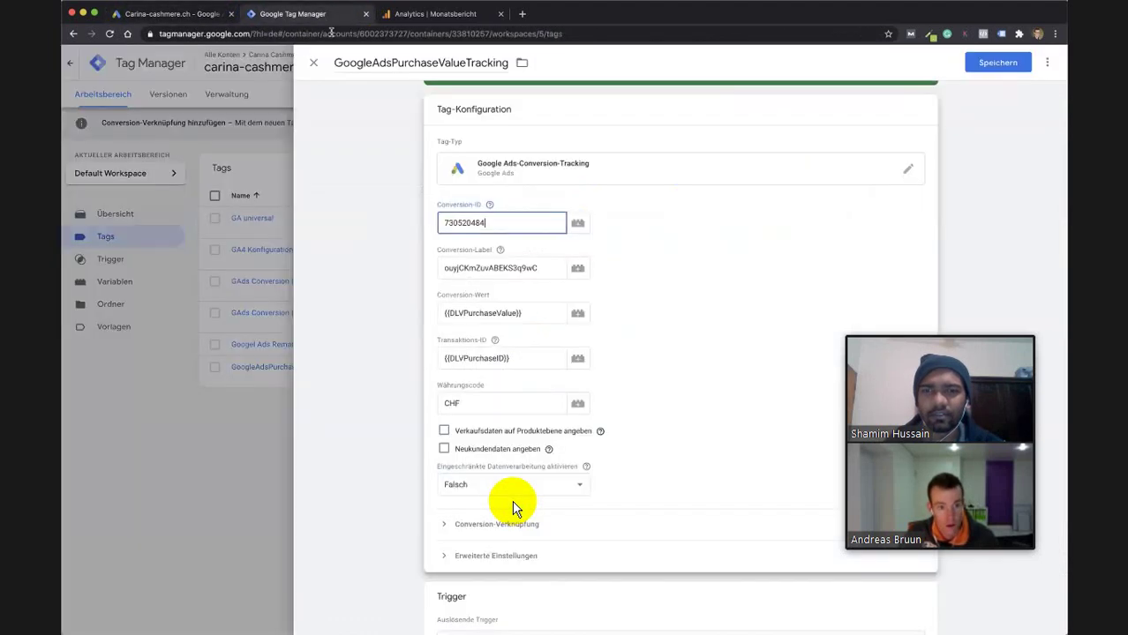
double_click(515, 268)
text(liagCMCQjvEBEKS8q9wC)
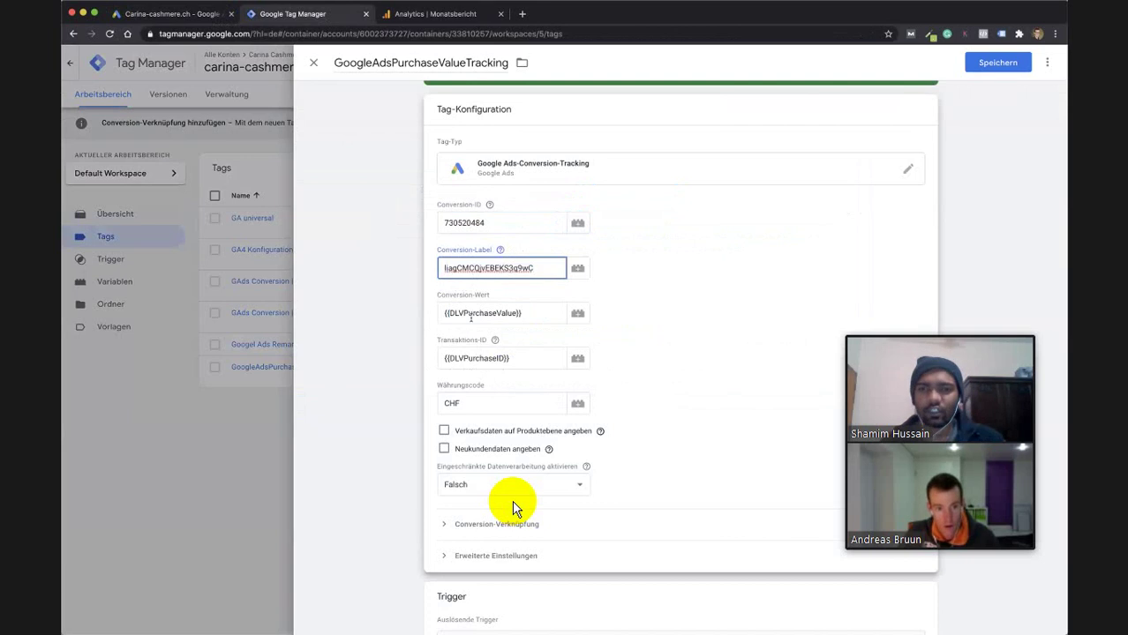
scroll(517, 509, down, 1)
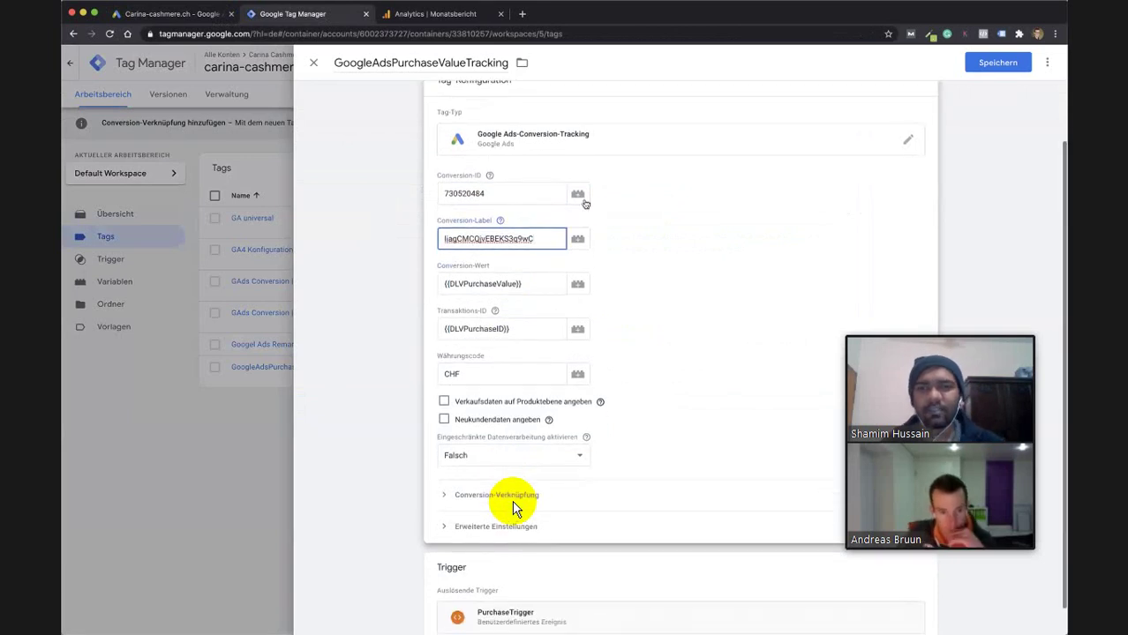
click(497, 313)
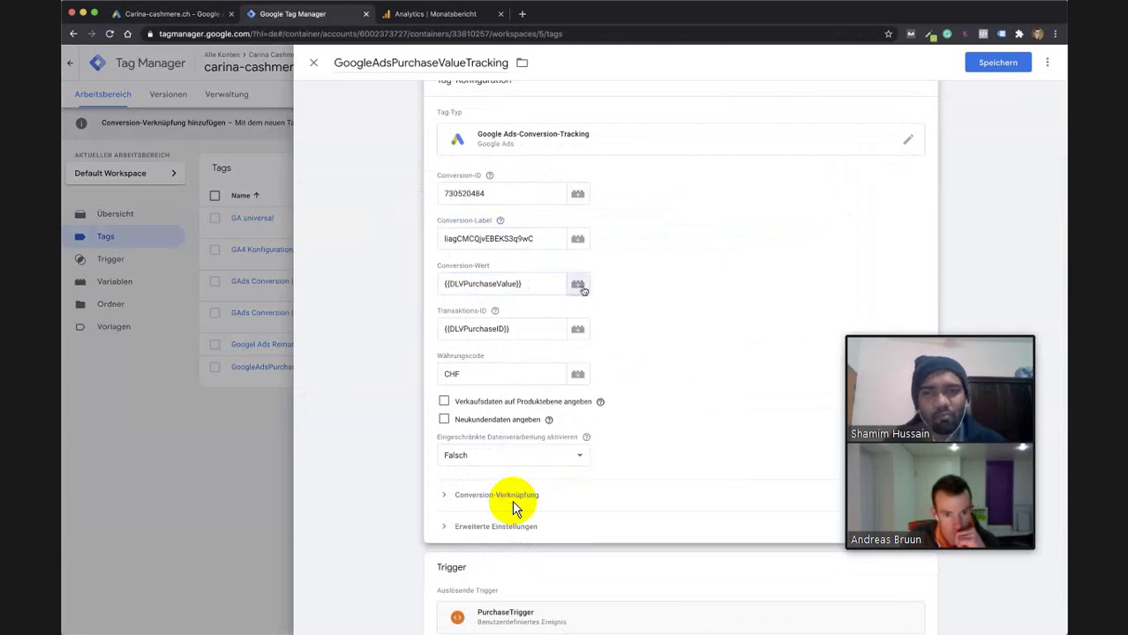
Set the tag's Conversion-Wert to the {{DLVPurchaseValue}} variable.
click(578, 284)
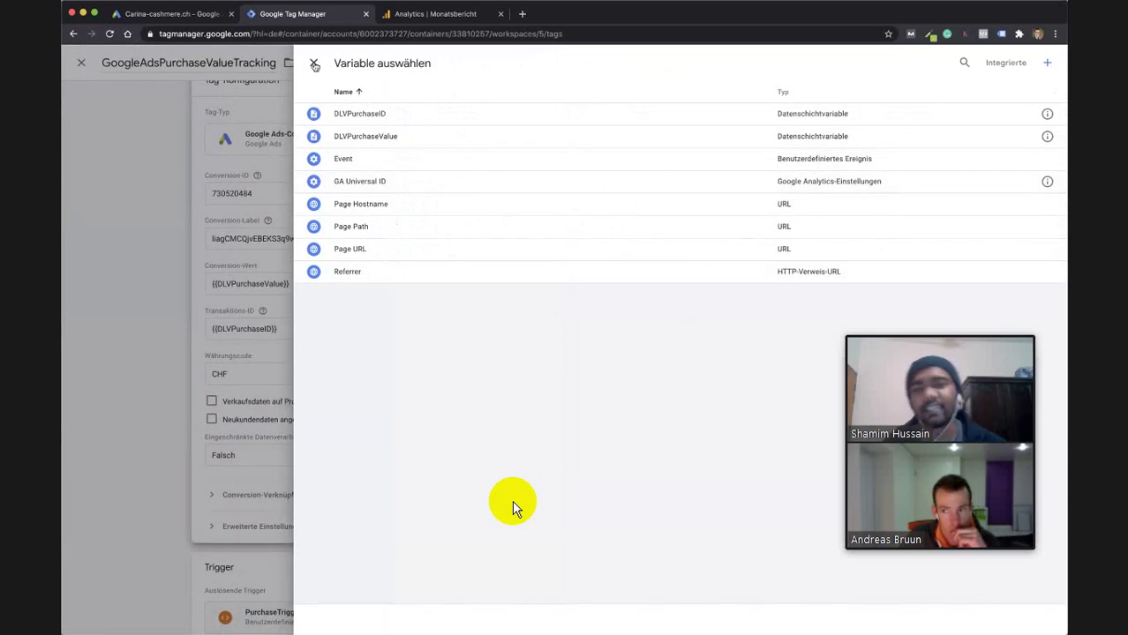
click(415, 141)
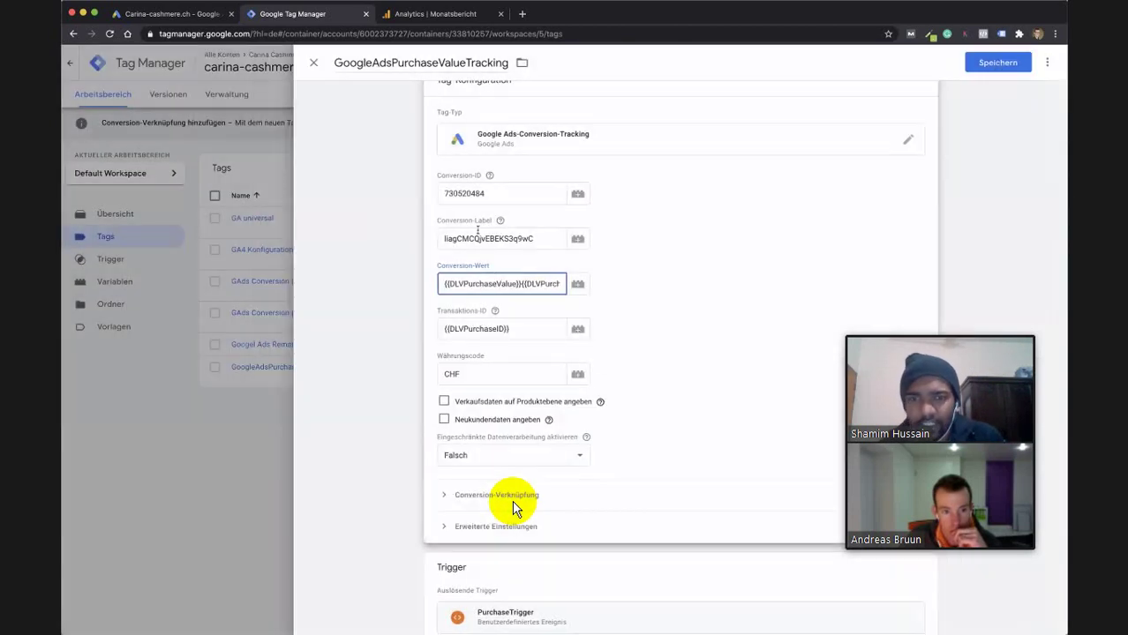
key(ctrl+a)
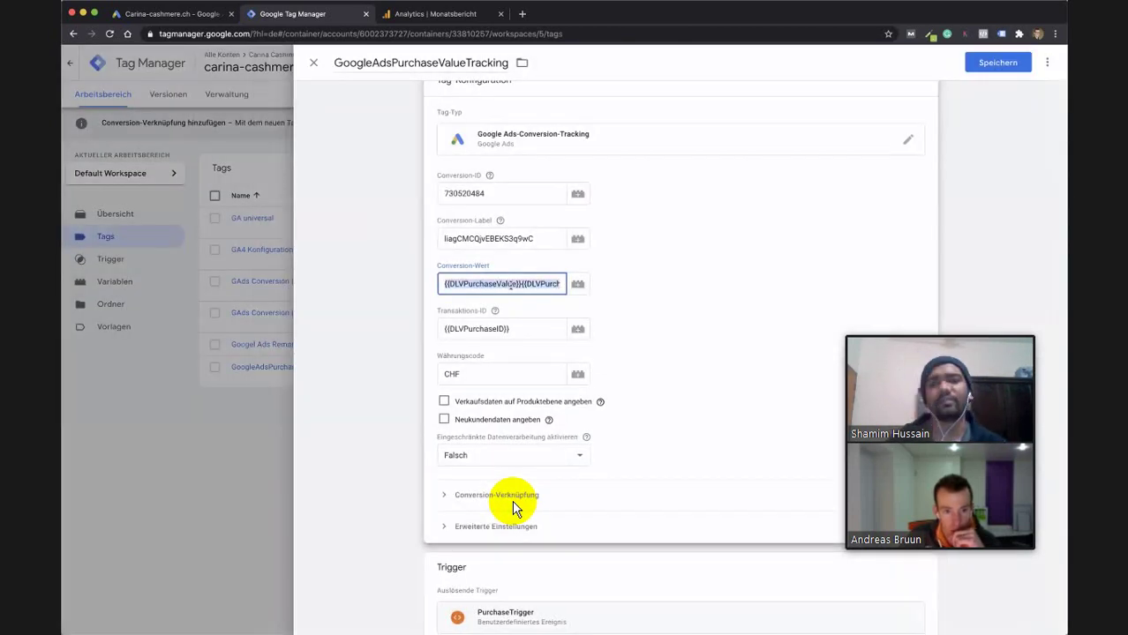
key(BackSpace)
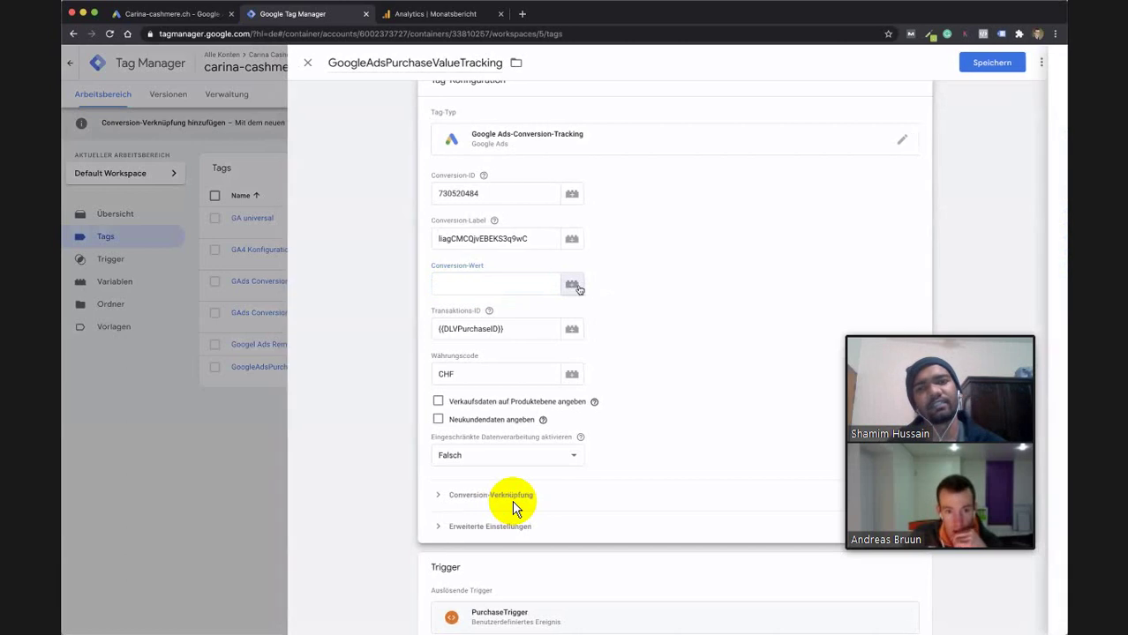
click(573, 286)
click(433, 142)
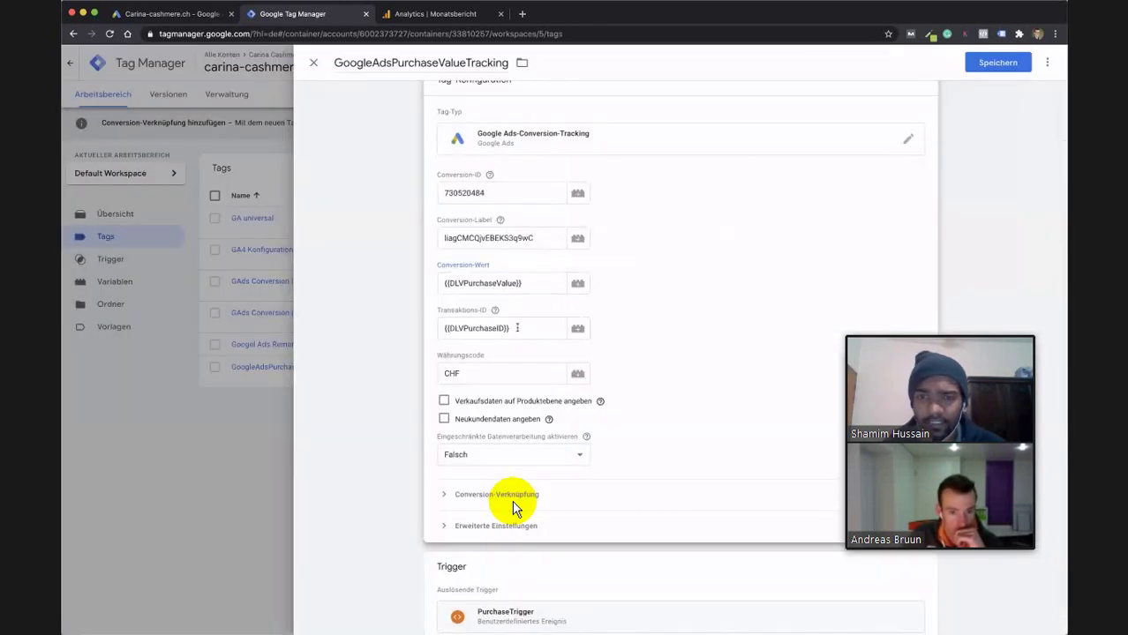
Set the Transaktions-ID to the {{DLVPurchaseID}} variable.
click(516, 328)
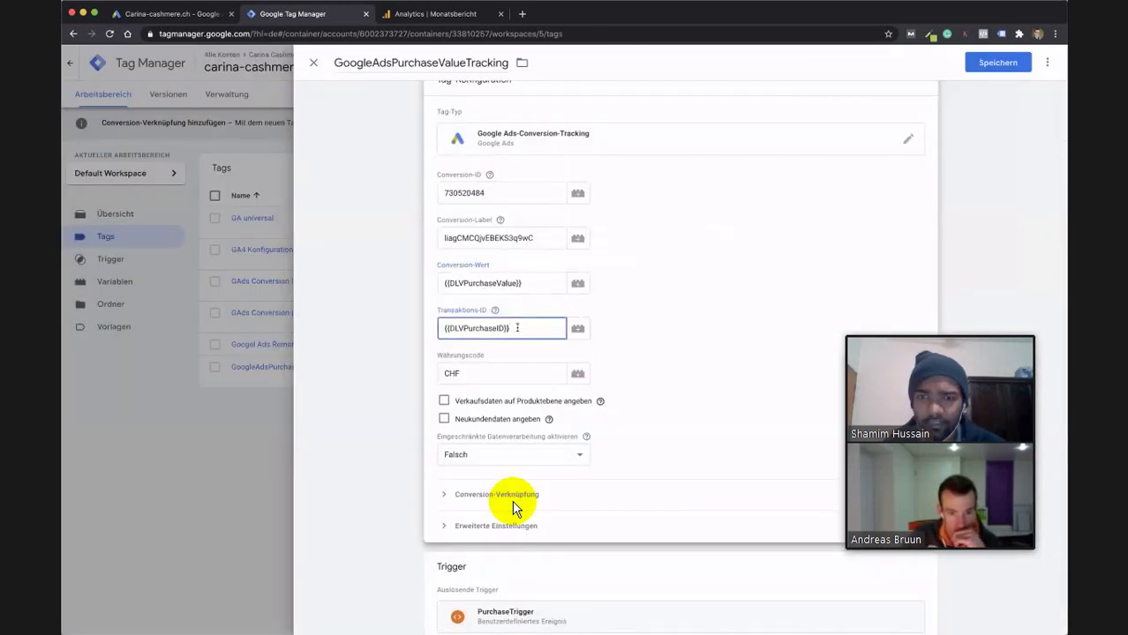
key(super+a)
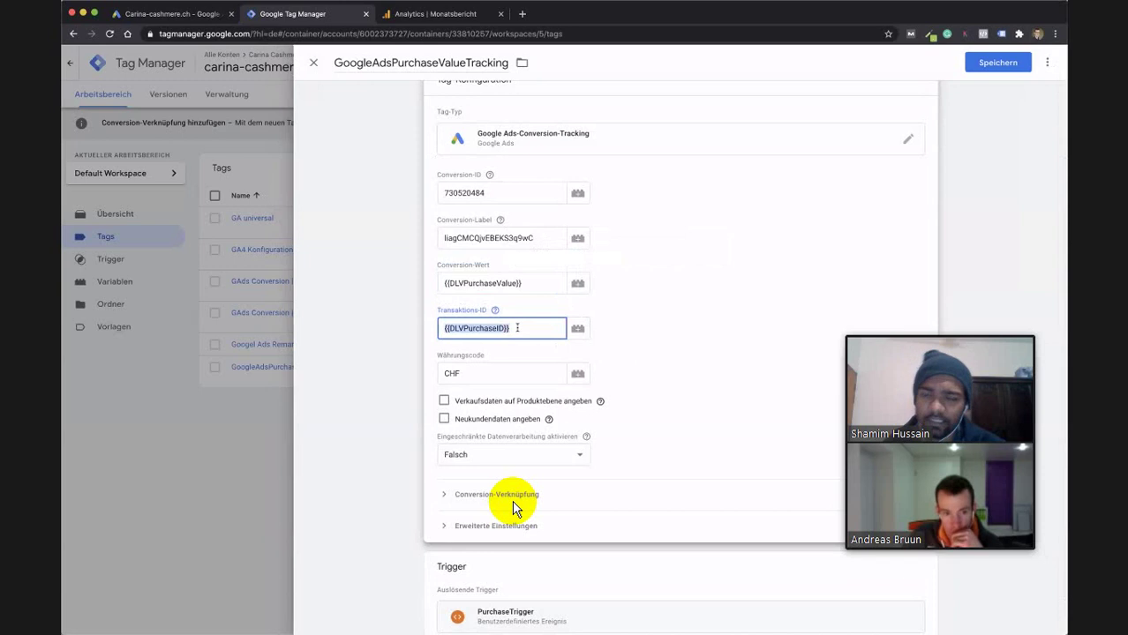
key(BackSpace)
text({{)
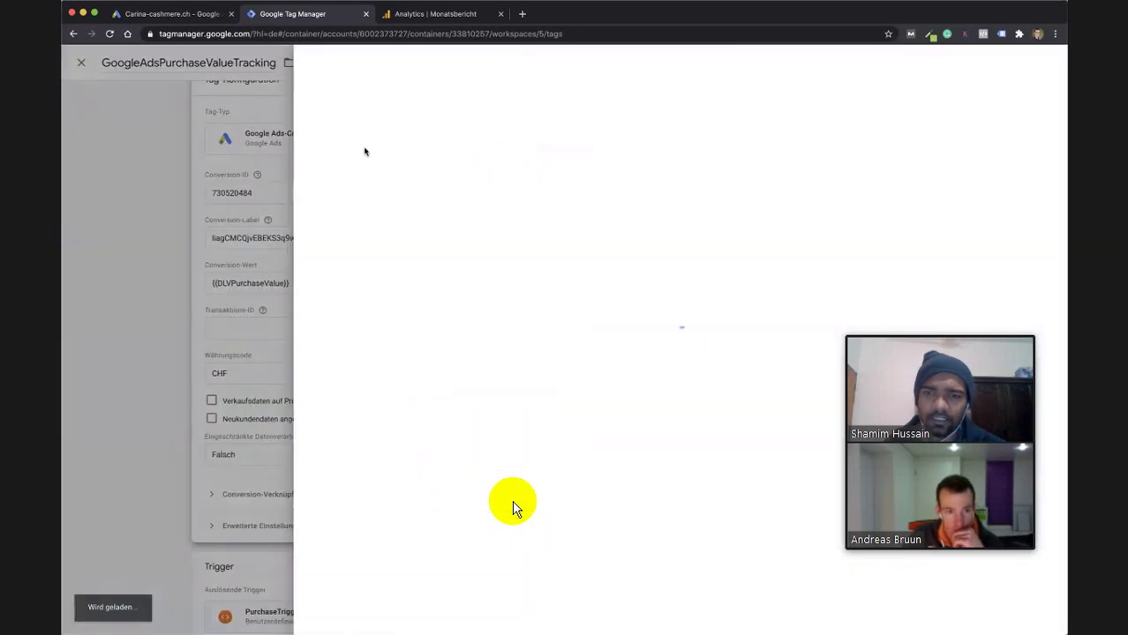
click(365, 114)
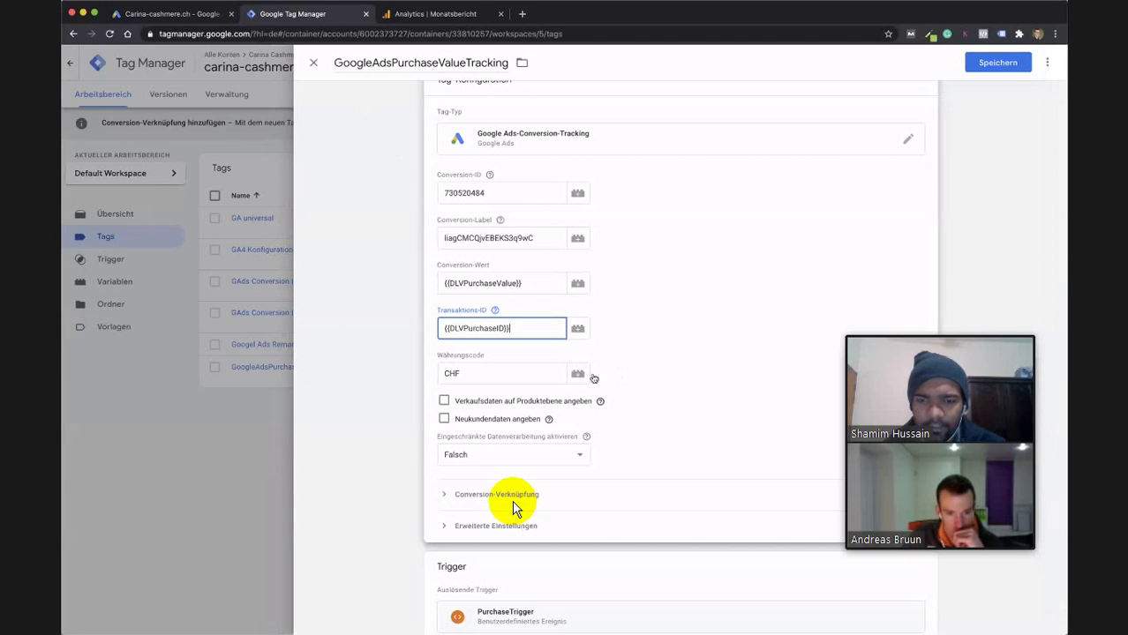
Leave the Währungscode as CHF without assigning a variable.
double_click(452, 373)
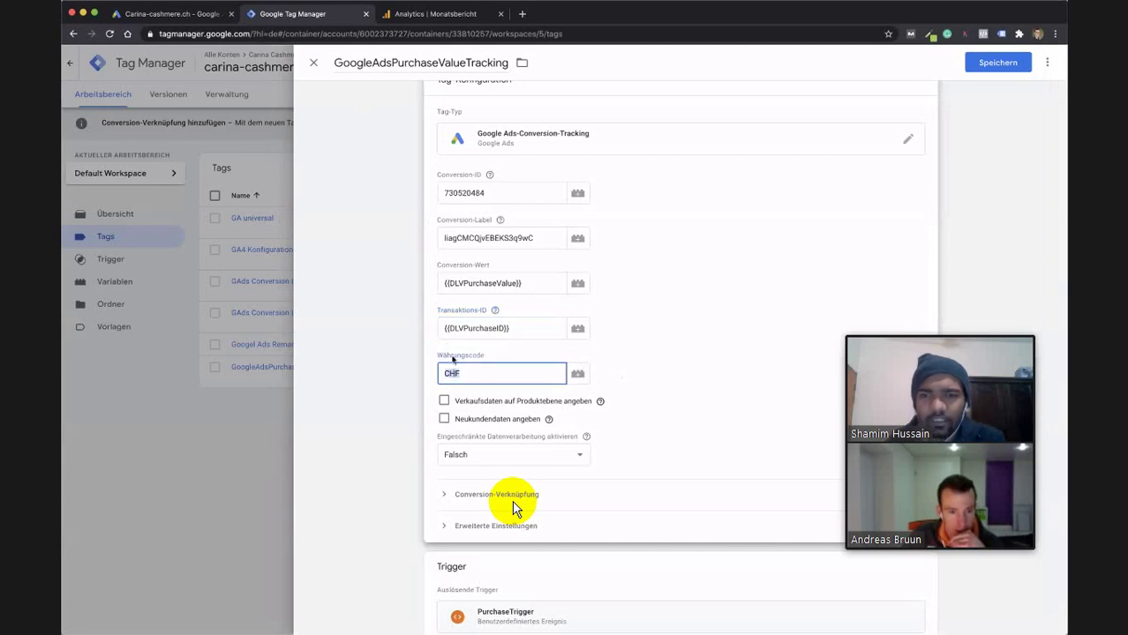
click(577, 373)
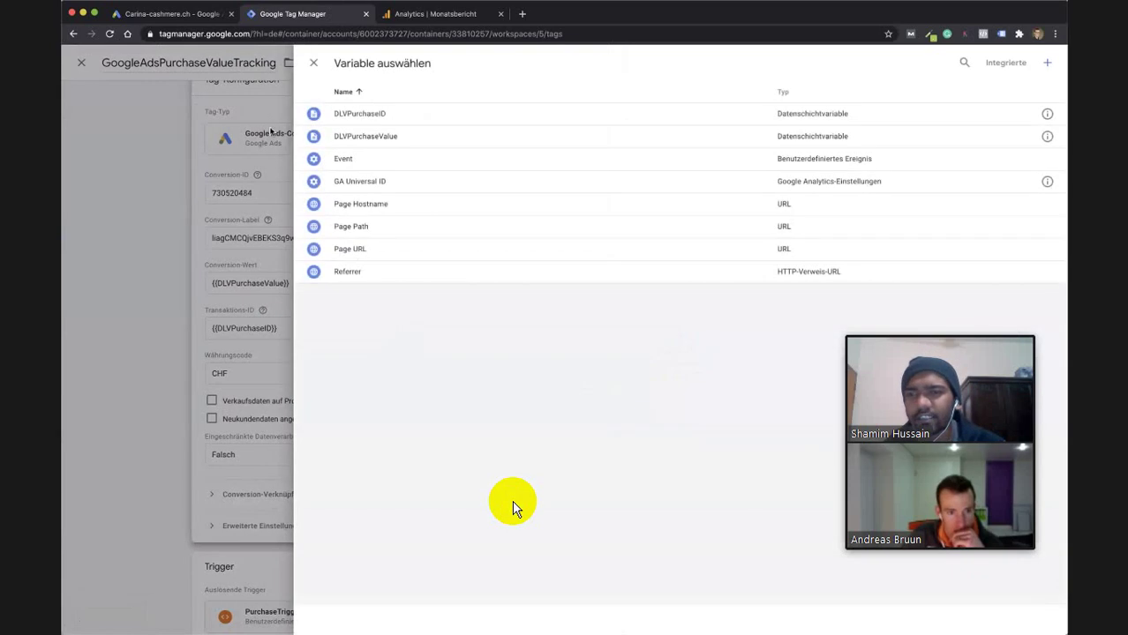
click(313, 63)
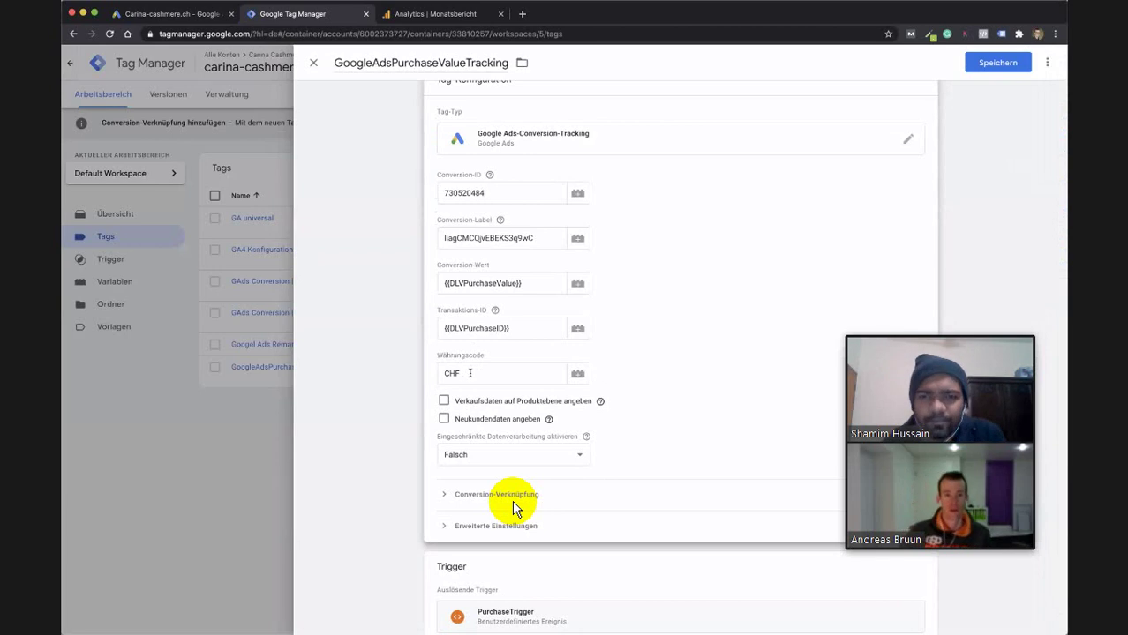
double_click(470, 374)
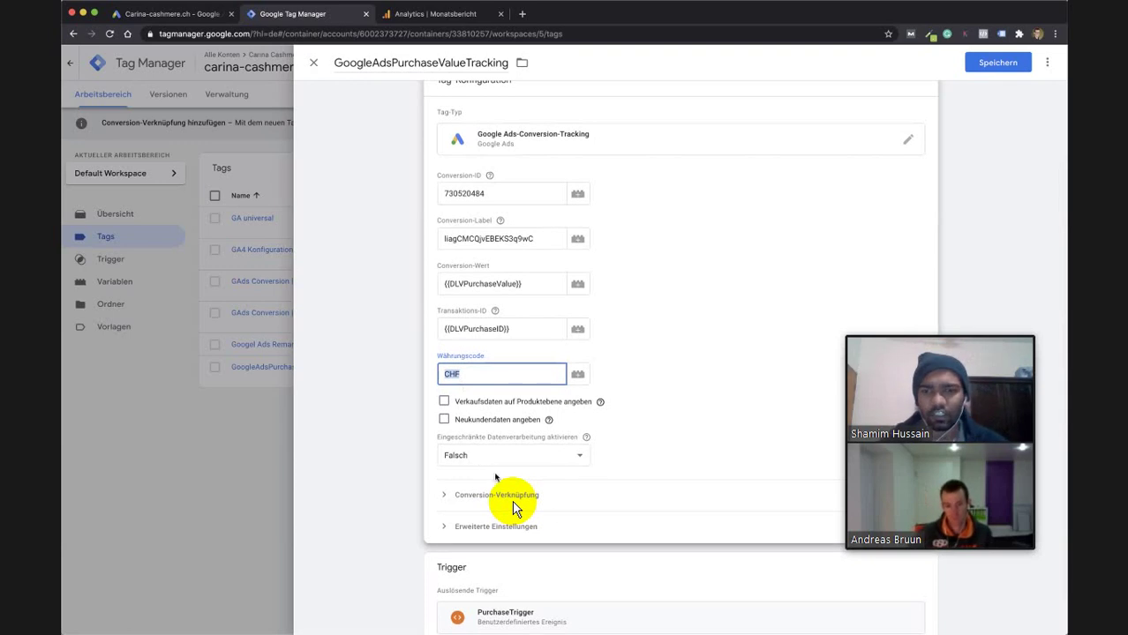
Verify PurchaseTrigger under Conversion-Verknüpfung and save the GoogleAdsPurchaseValueTracking tag.
click(513, 496)
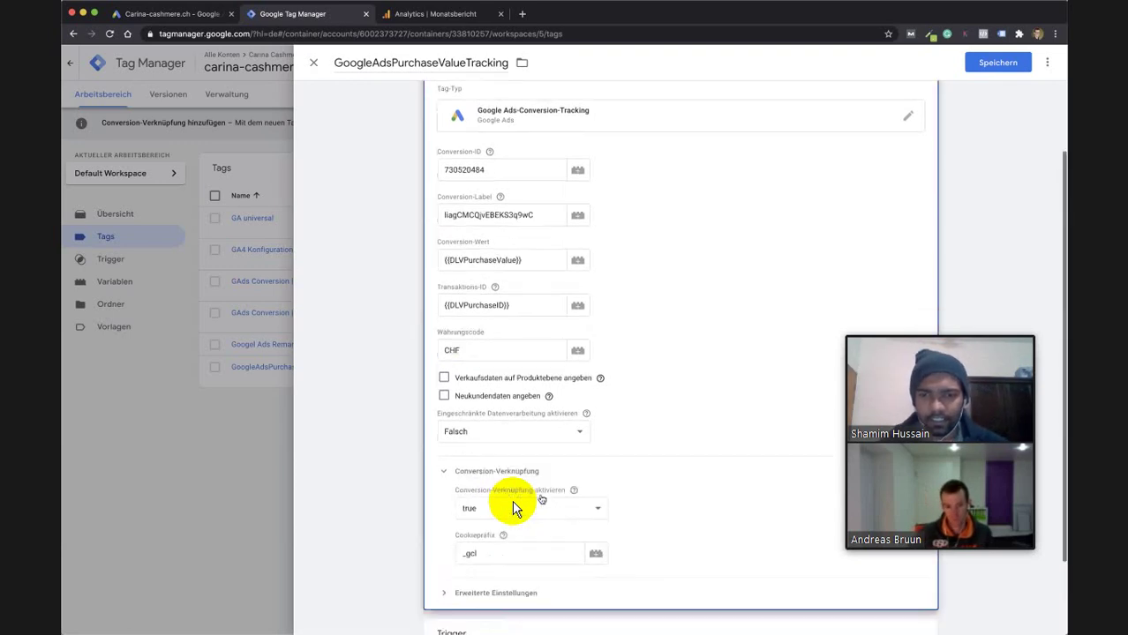
scroll(517, 510, down, 3)
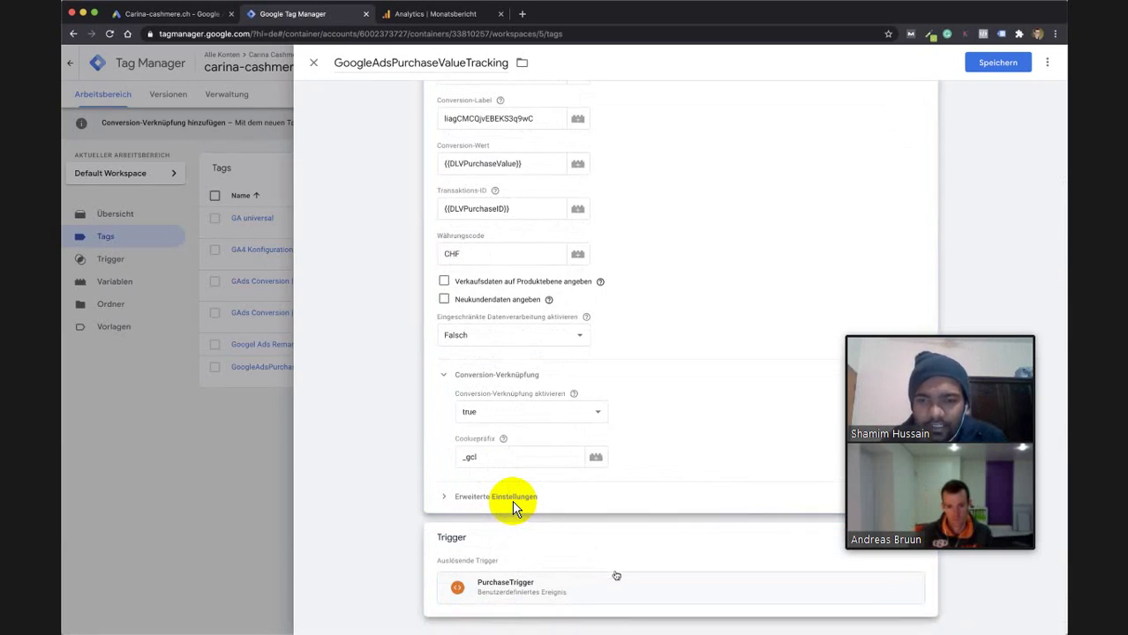
click(582, 590)
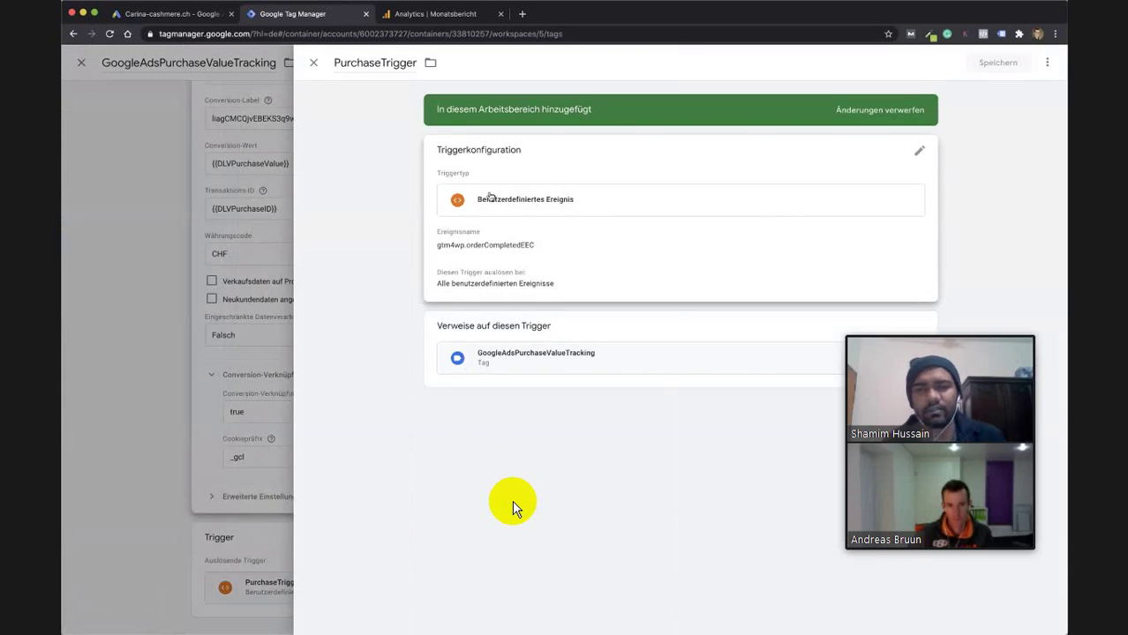
key(Escape)
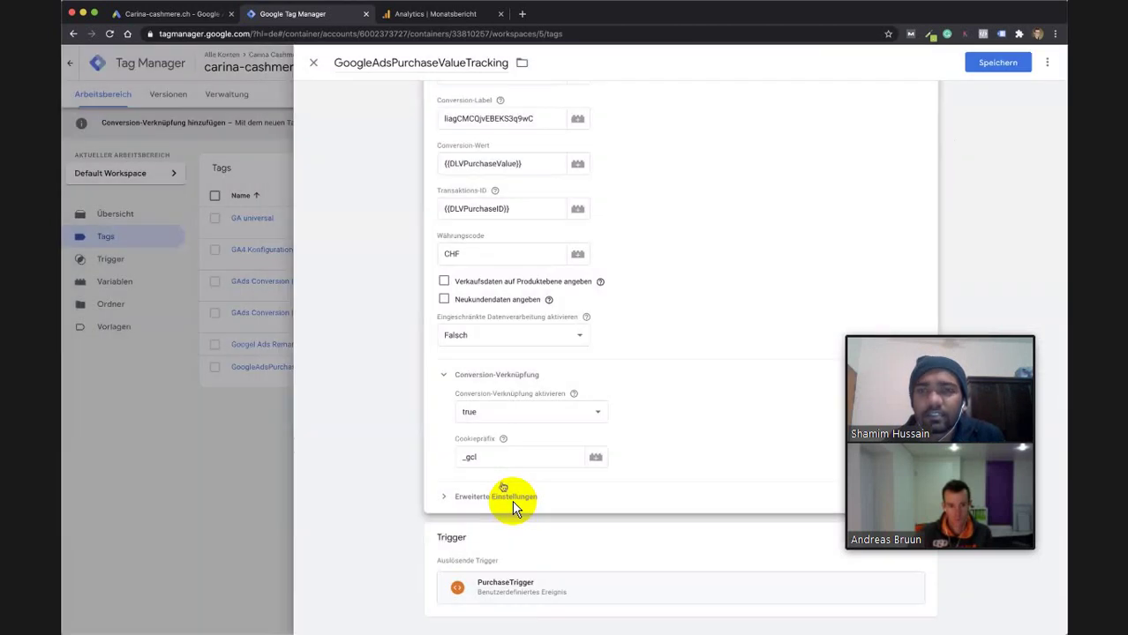
key(super+s)
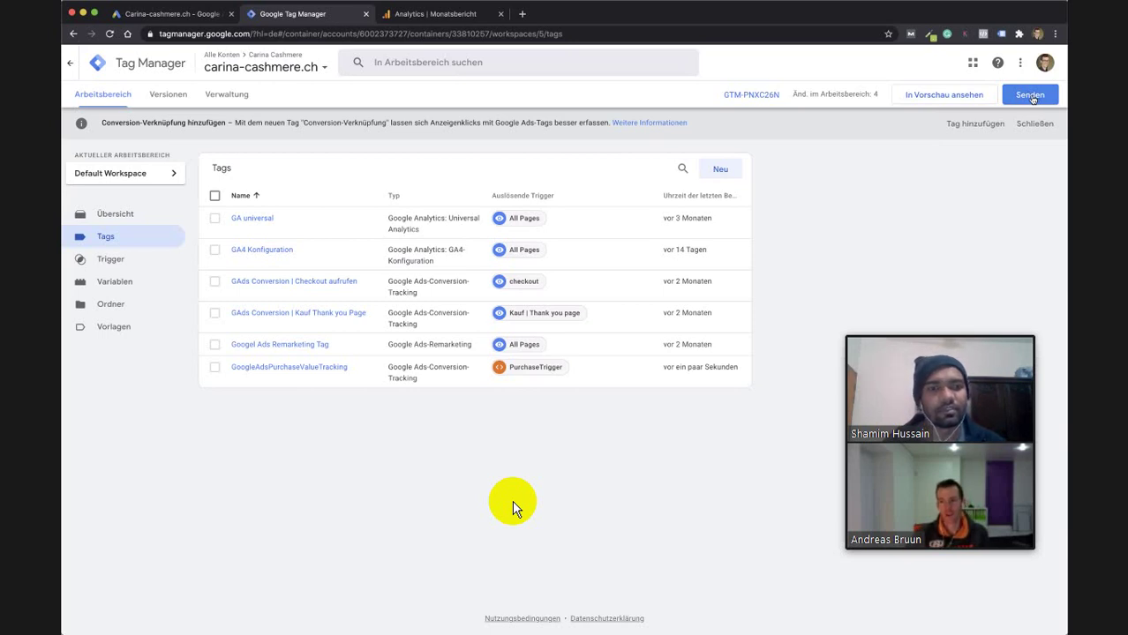
In Änderungen senden, enter PurchaseValueTrigger as the version name.
click(1030, 96)
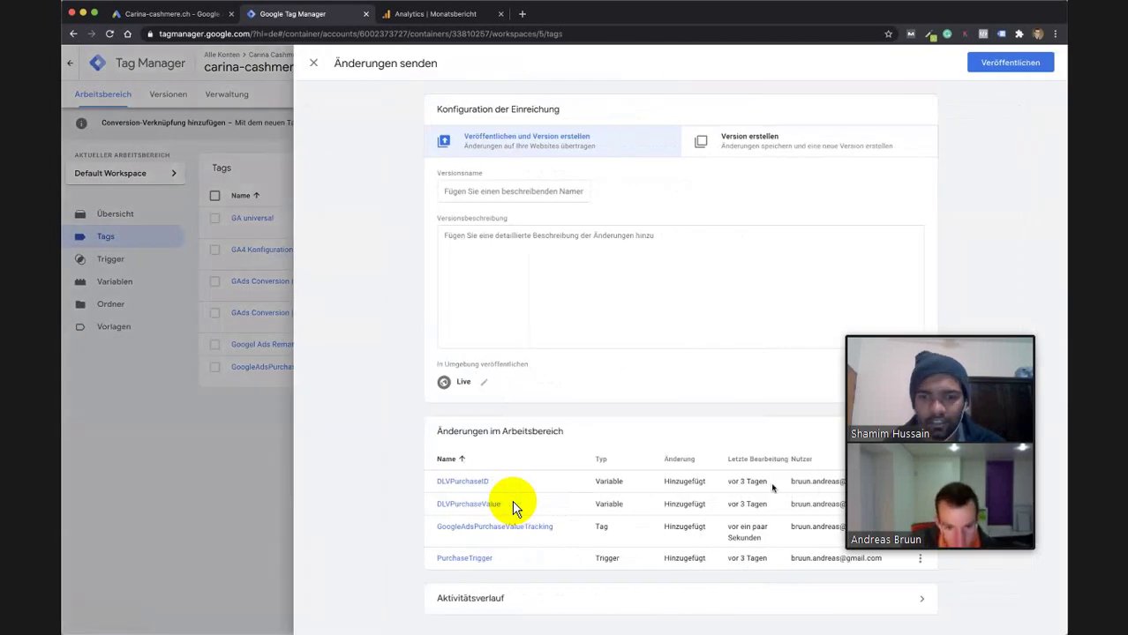
mouse_move(744, 487)
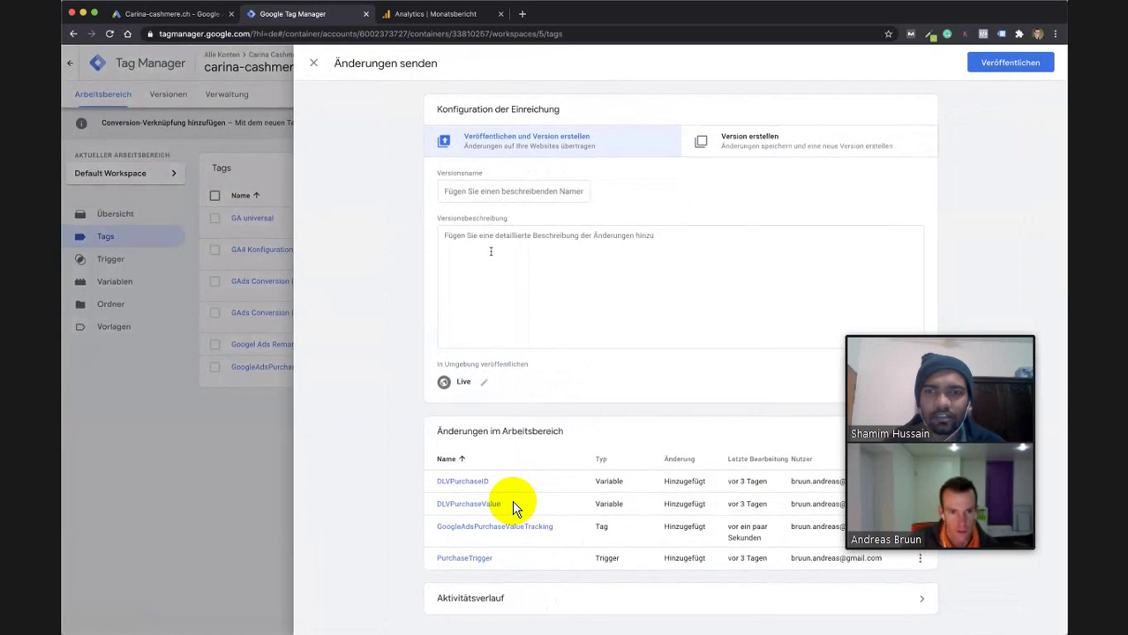
click(481, 188)
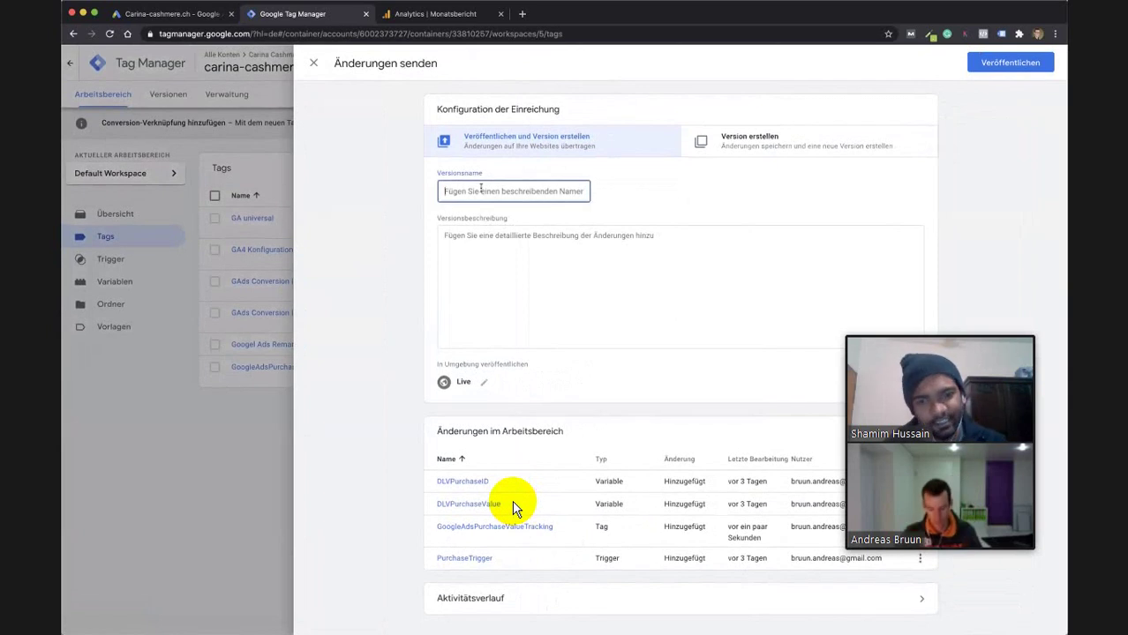
text(Purcahse )
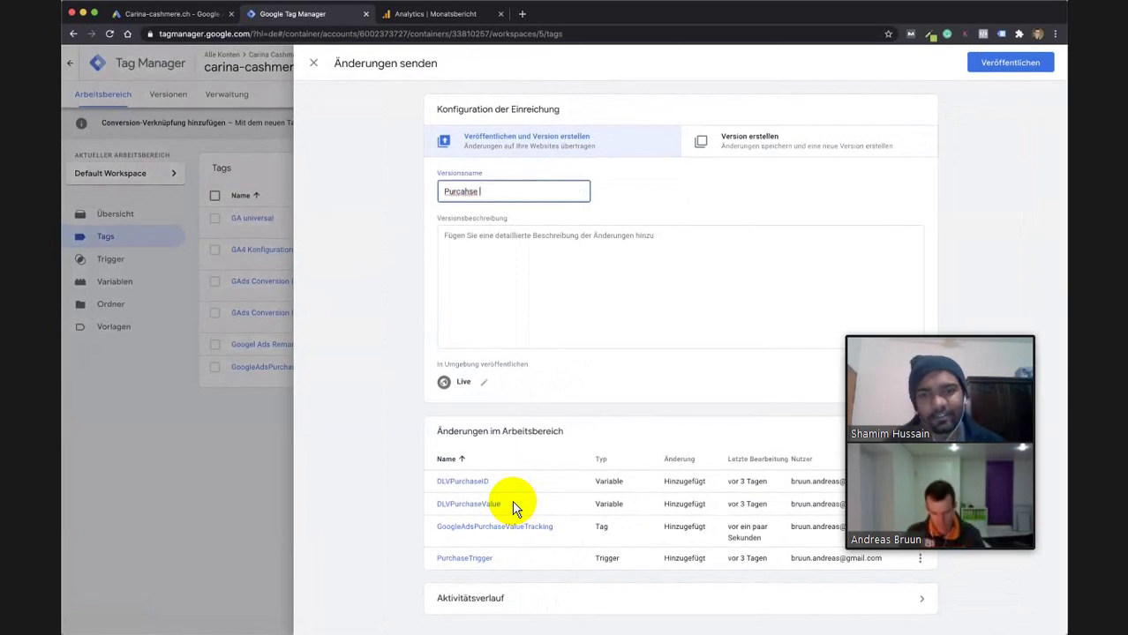
text(Value Trigger)
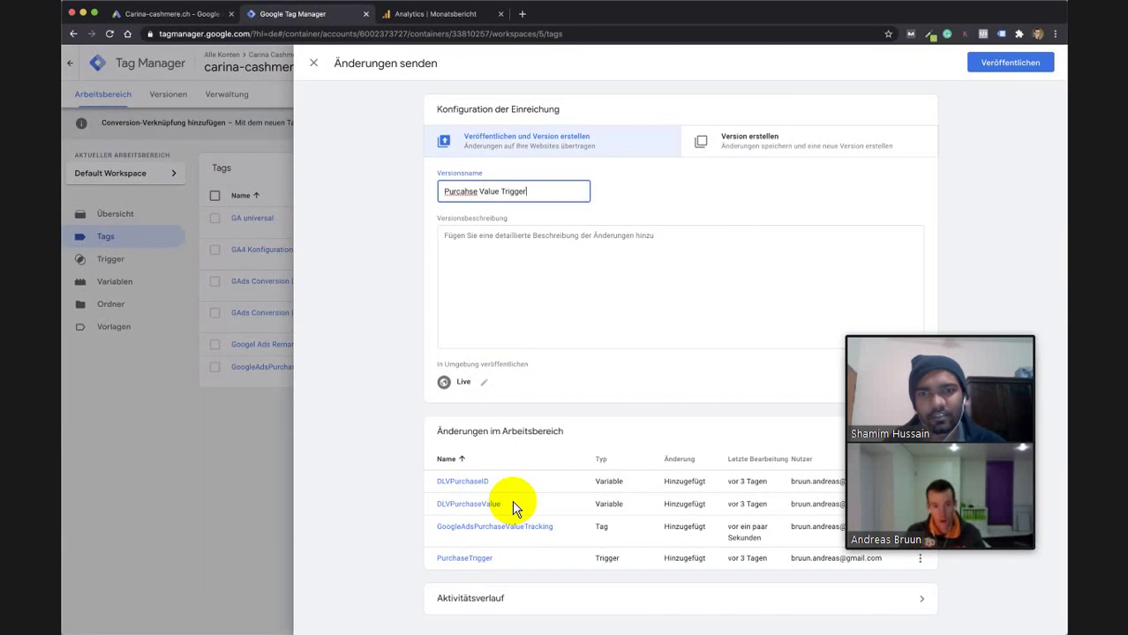
key(BackSpace)
key(BackSpace)
key(BackSpace)
key(BackSpace)
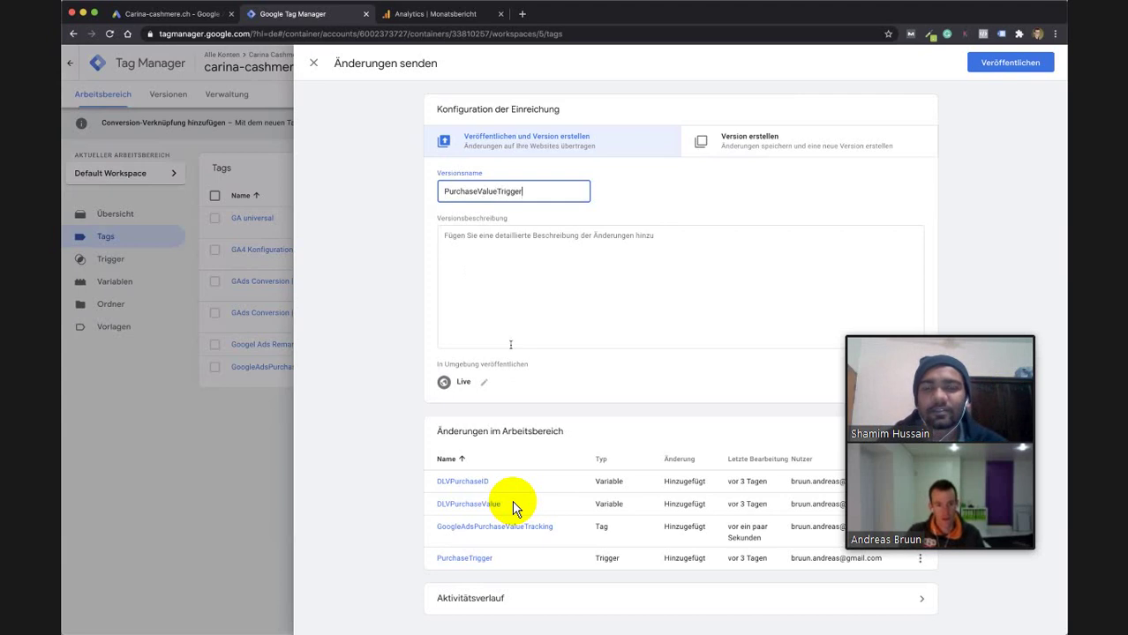
click(745, 285)
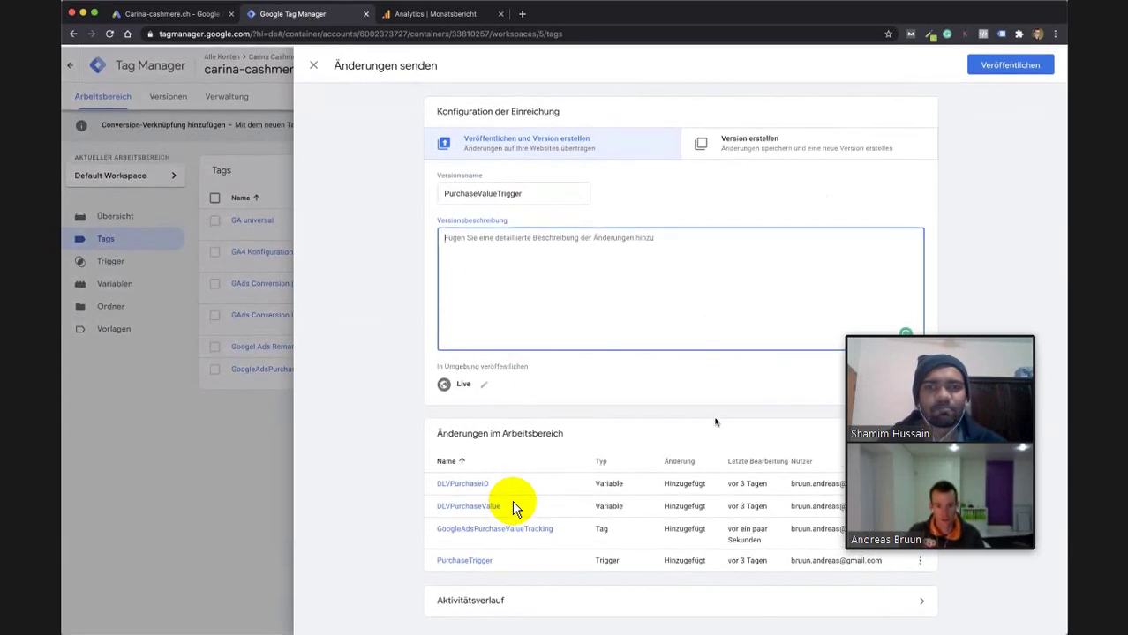
Publish Version 5, then open the carina-cashmere.ch container and start In Vorschau ansehen.
click(1004, 65)
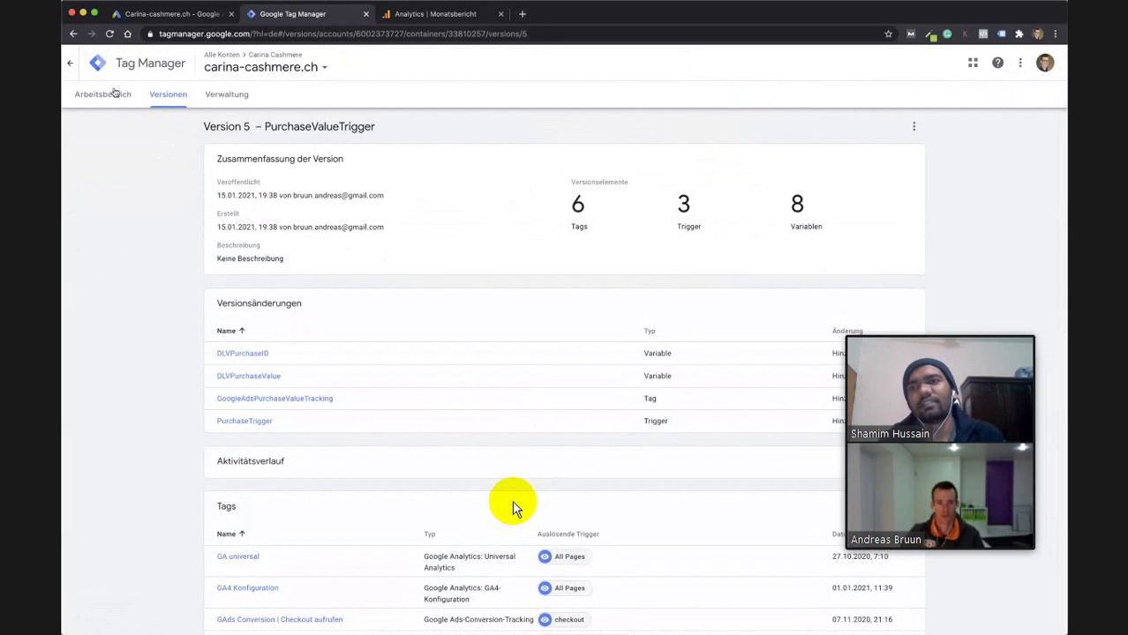
click(70, 66)
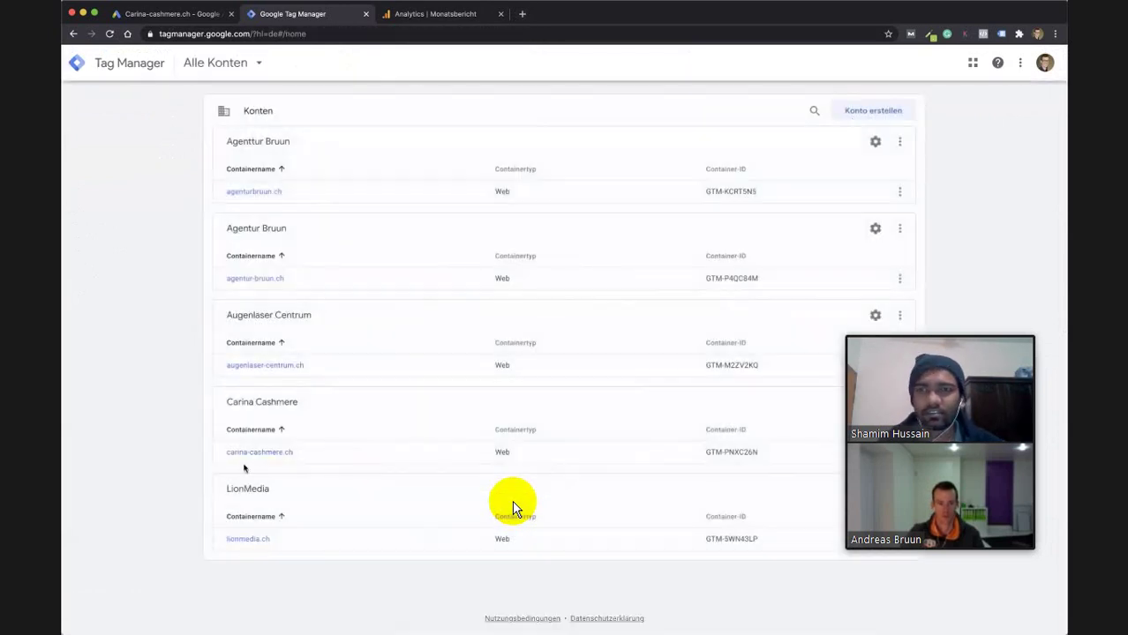
click(256, 452)
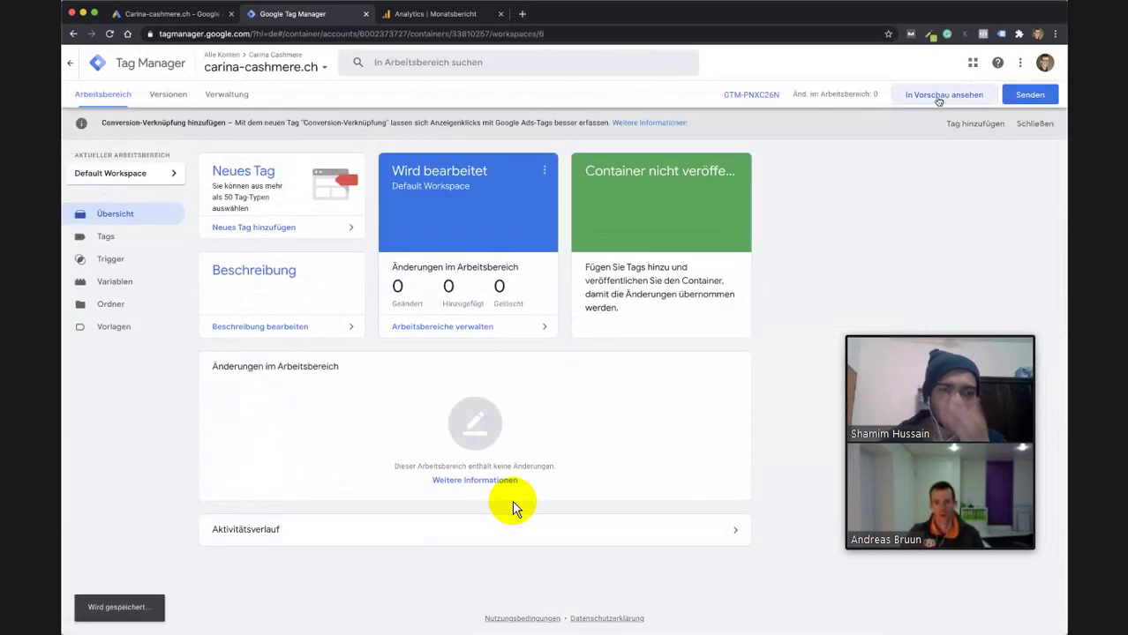
click(944, 93)
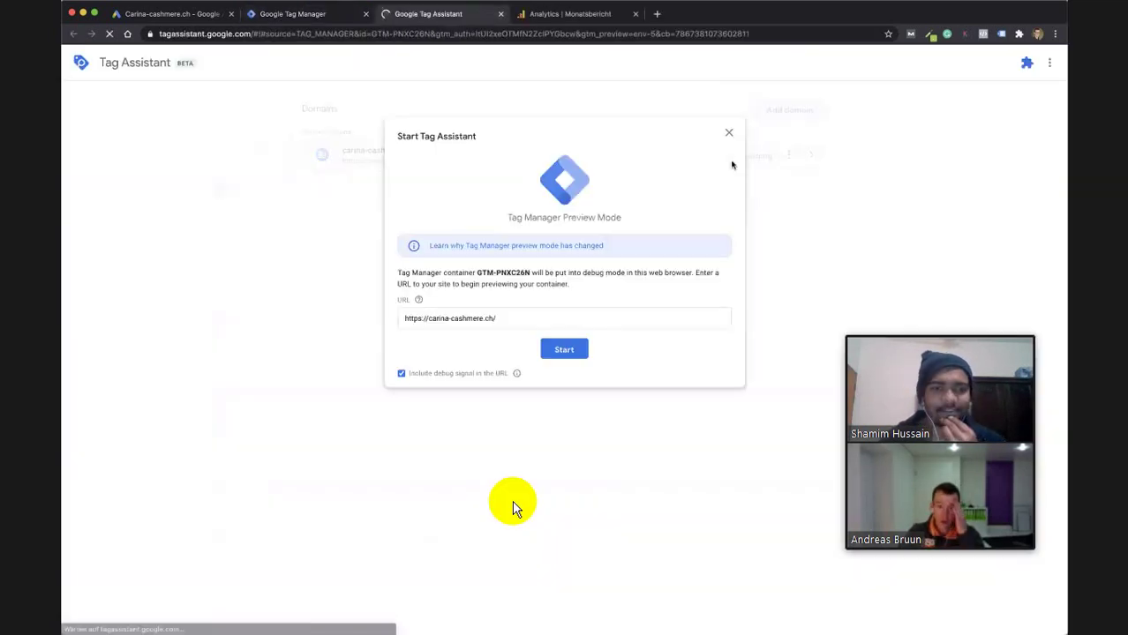
Start Tag Assistant debugging on carina-cashmere.ch, confirm the connection, and return to the shop tab.
click(562, 349)
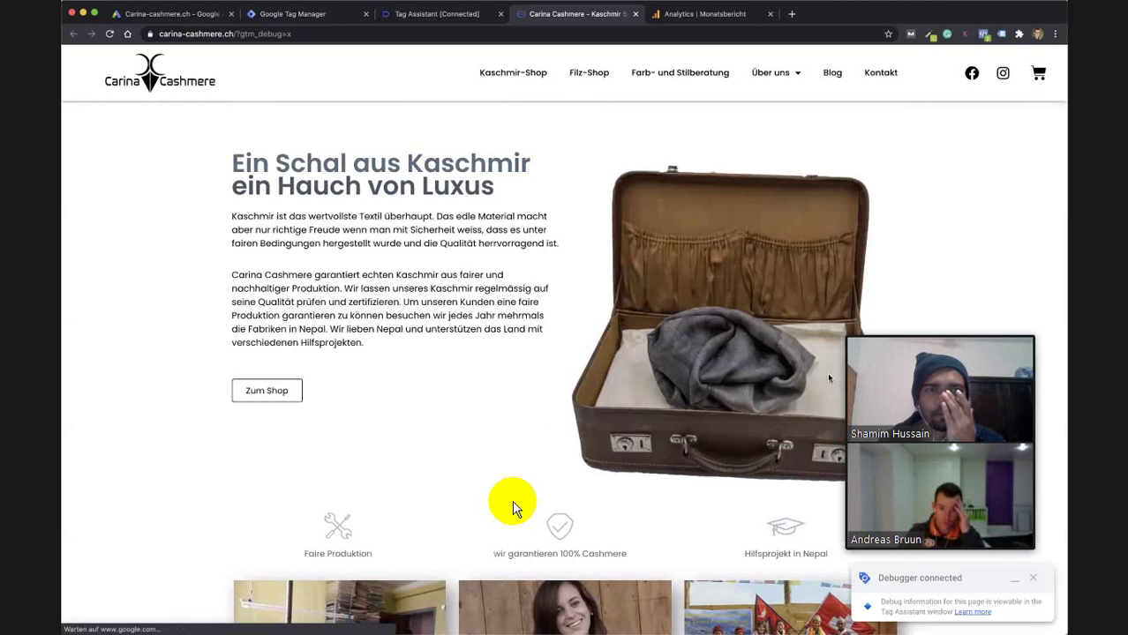
click(437, 13)
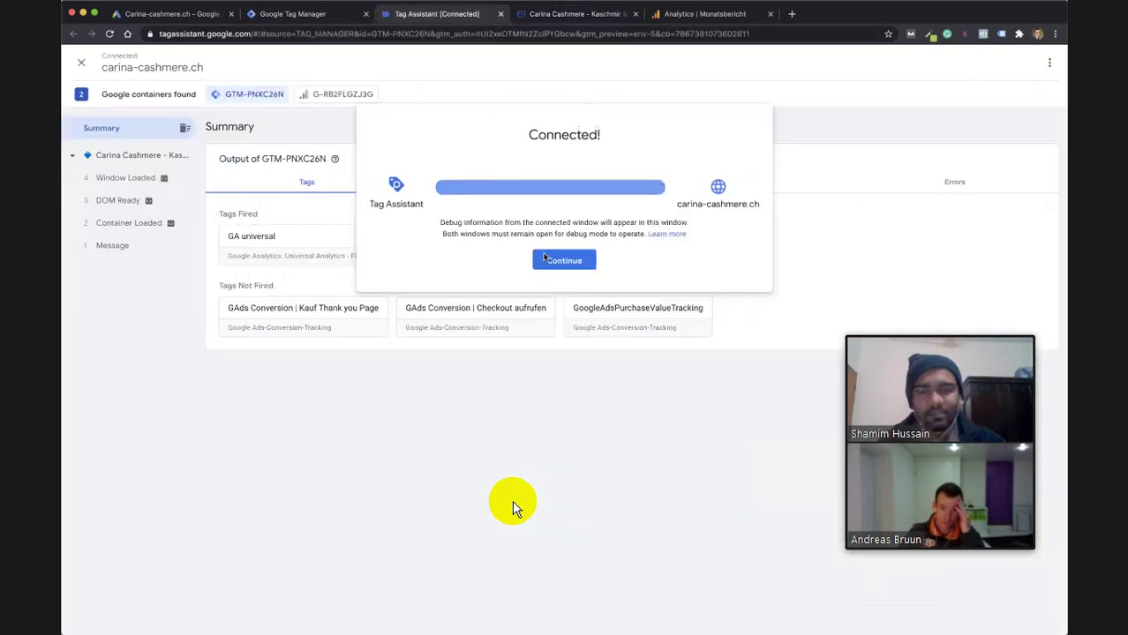
click(569, 259)
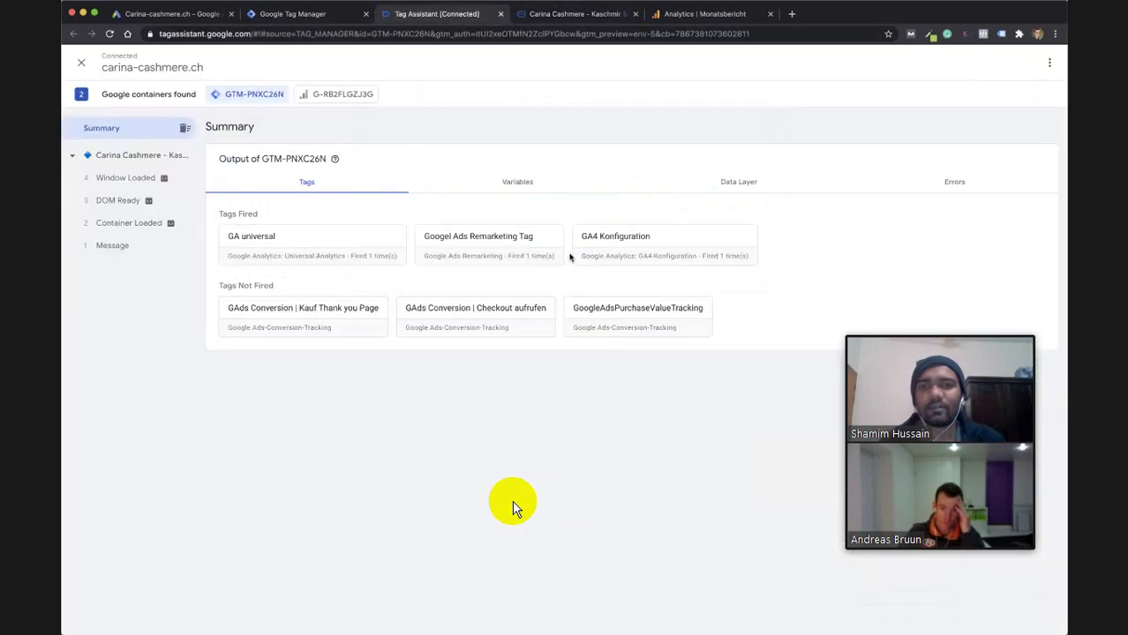
click(548, 14)
Open the Pashmina scarf product page and choose the Altrosa colour.
scroll(662, 274, down, 5)
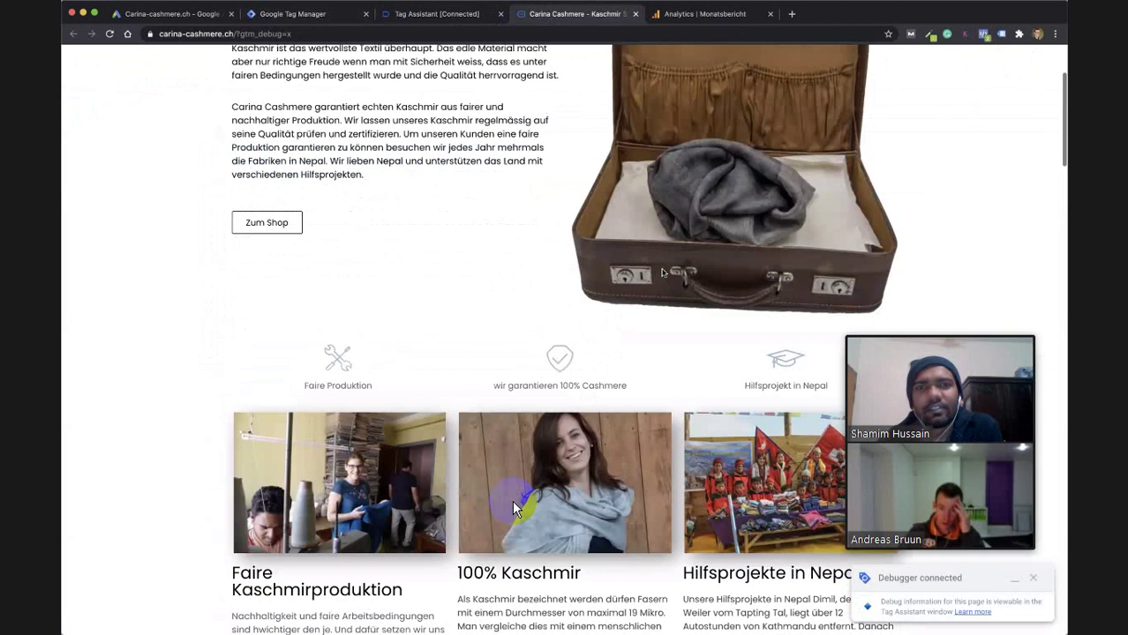
scroll(516, 509, down, 4)
scroll(516, 509, up, 2)
scroll(517, 509, down, 10)
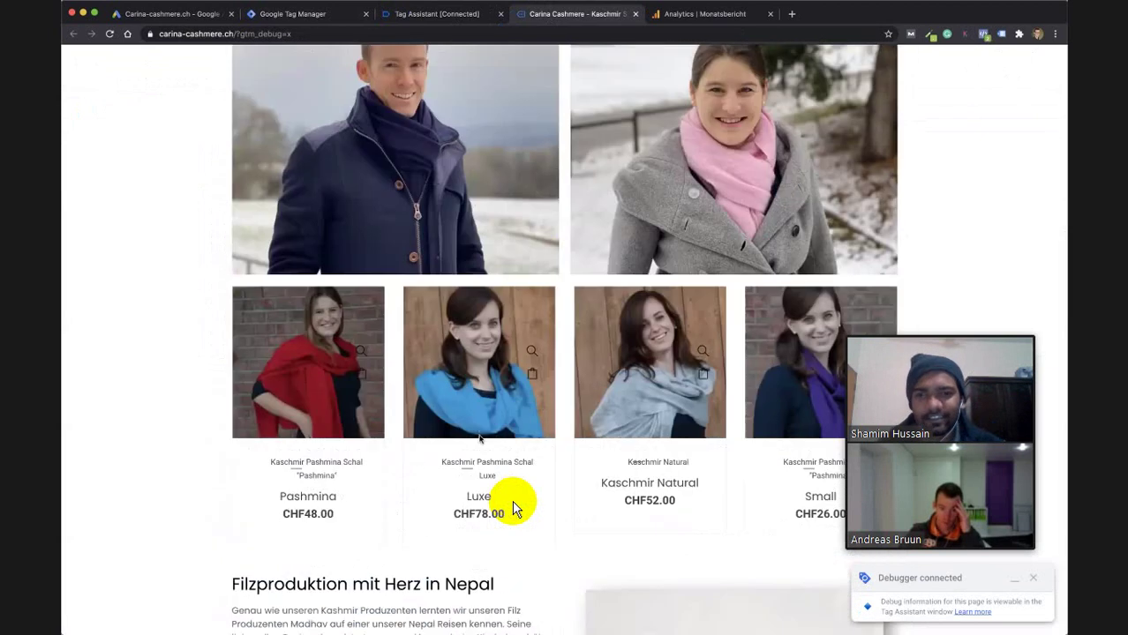
click(319, 496)
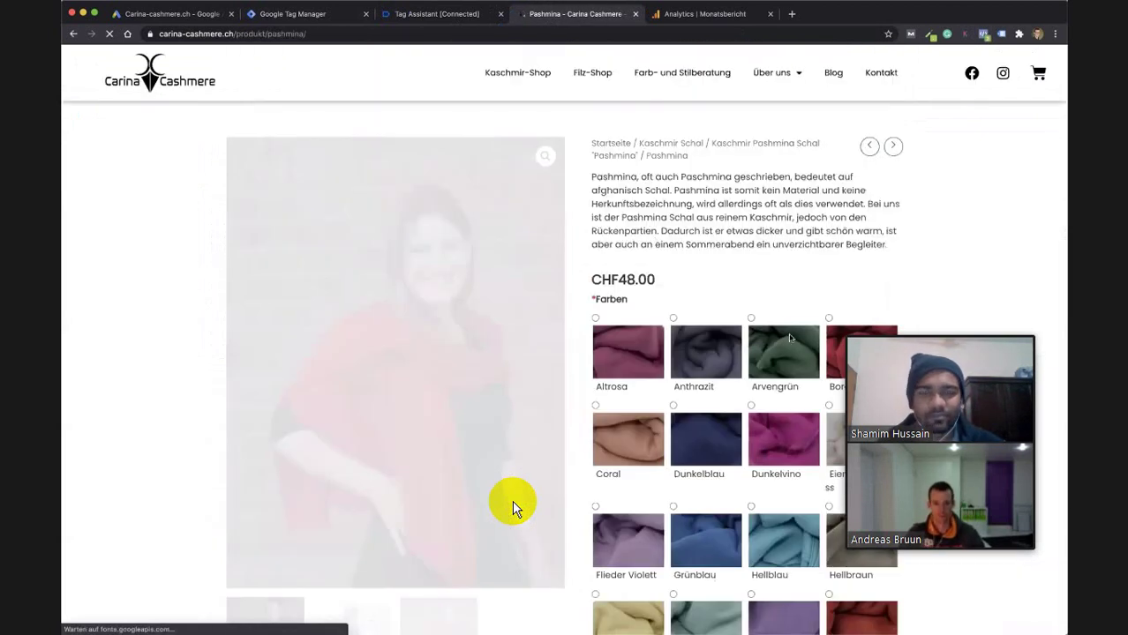
click(623, 371)
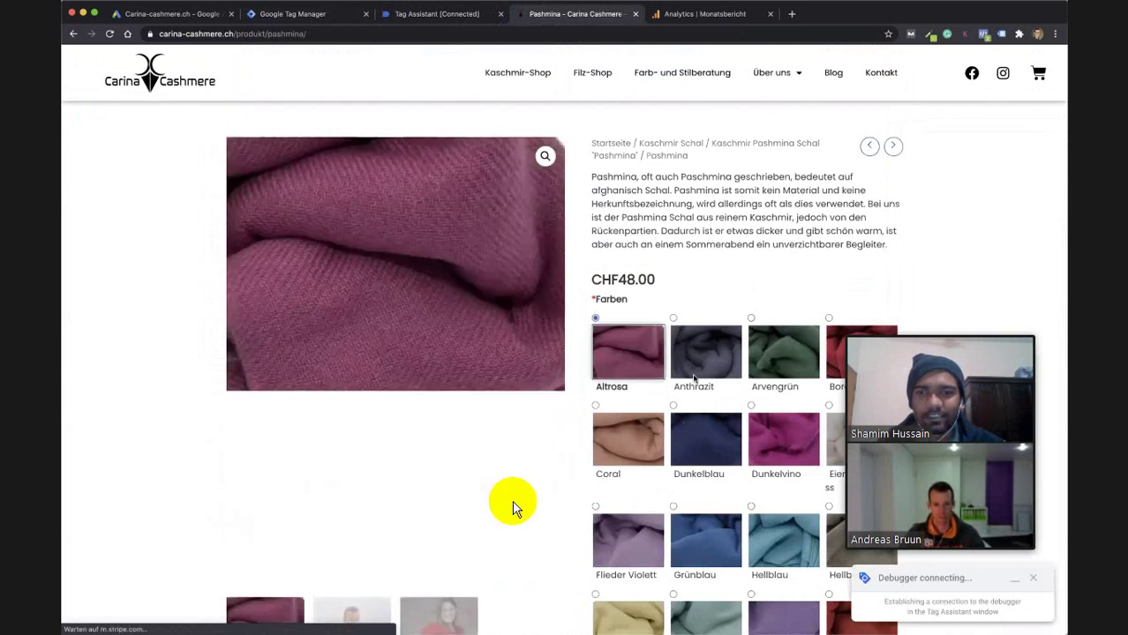
Check out with autofilled billing details, pay by invoice (Rechnung), accept the terms and place the order.
scroll(516, 510, down, 10)
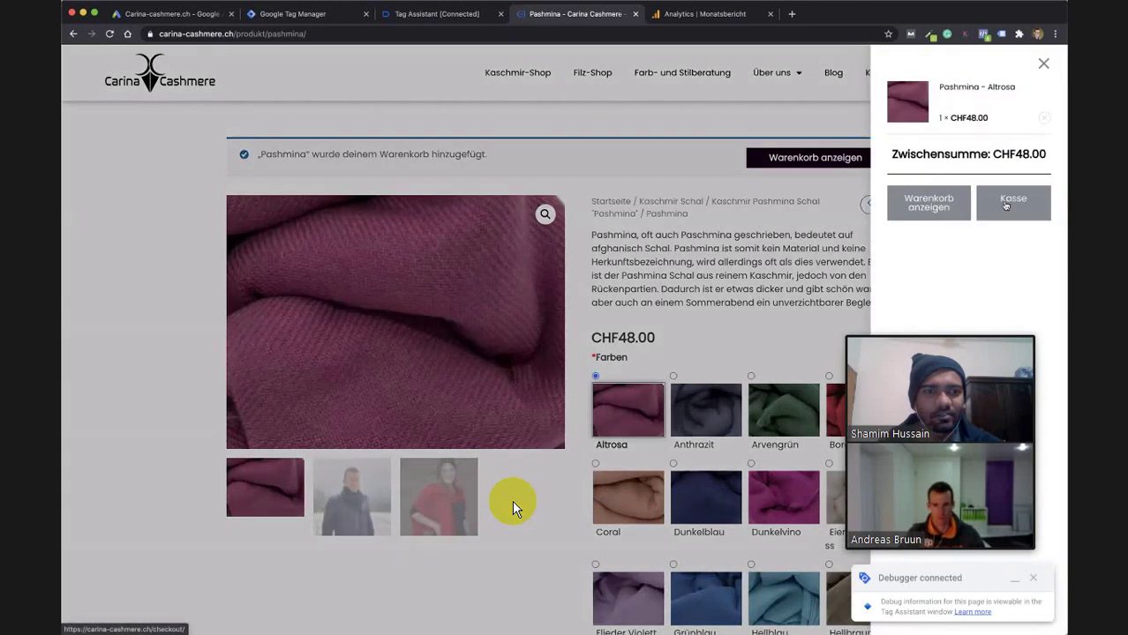
click(1005, 204)
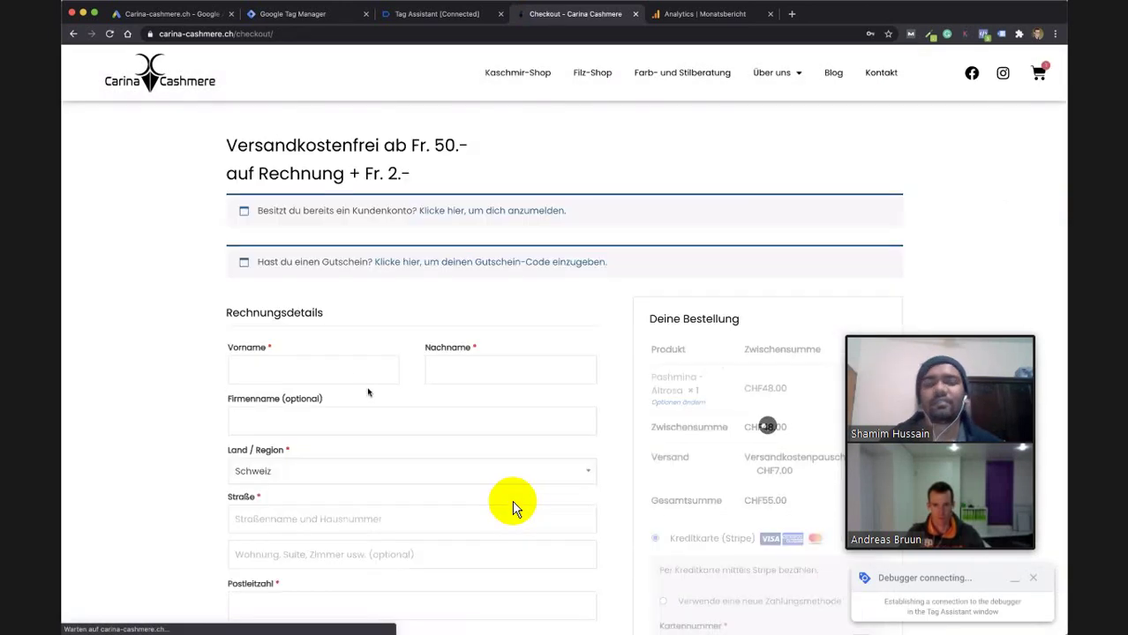
click(347, 372)
click(316, 403)
scroll(430, 391, down, 6)
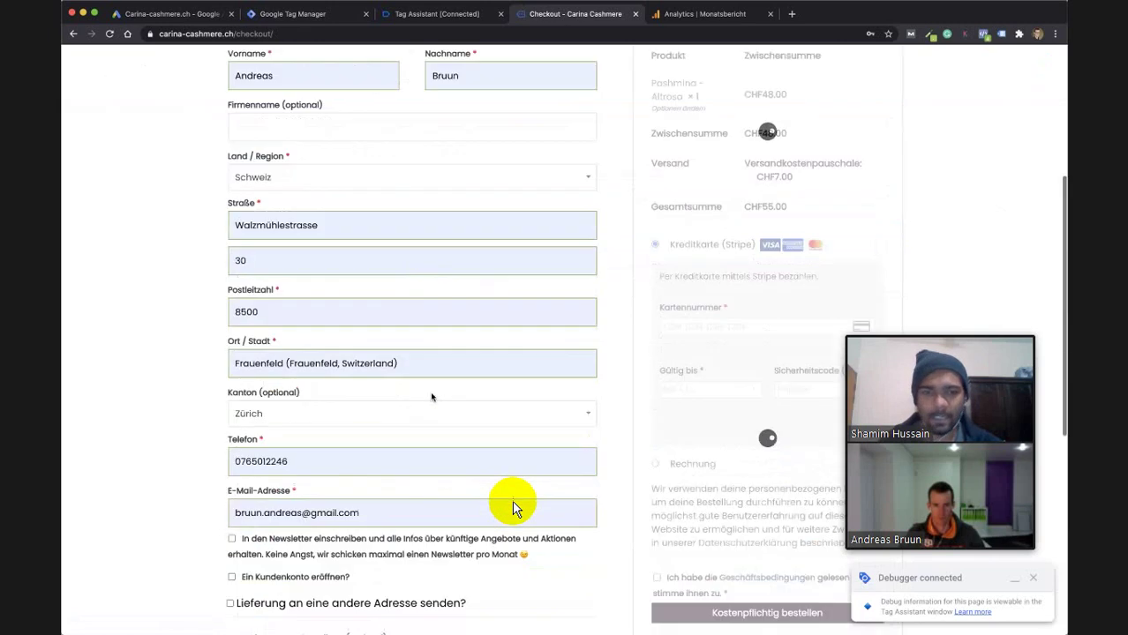
click(679, 278)
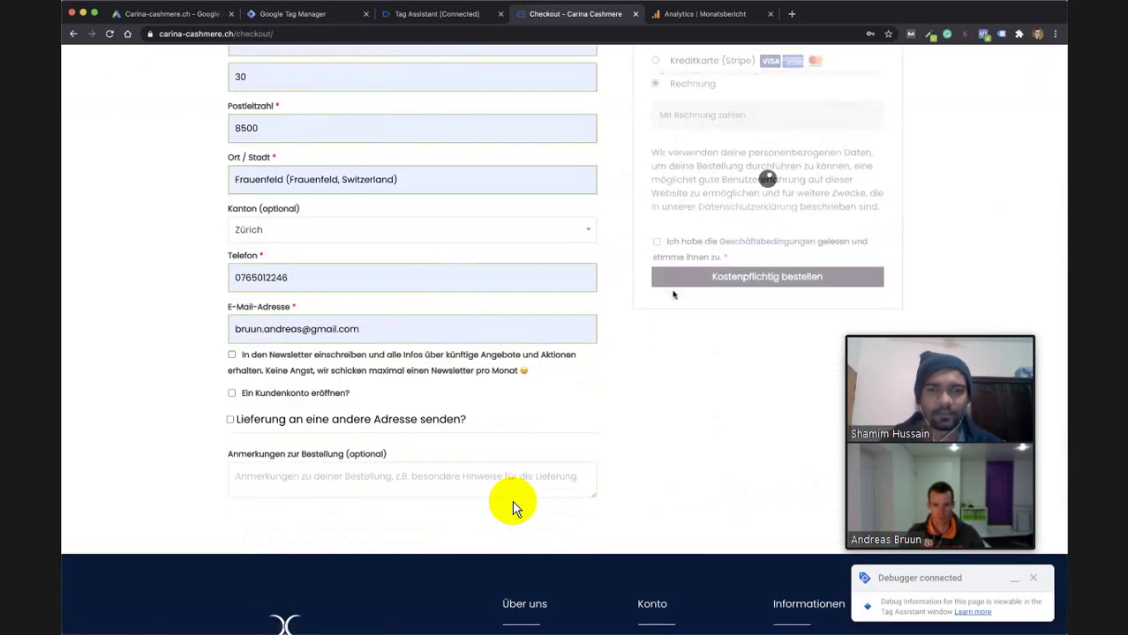
click(657, 262)
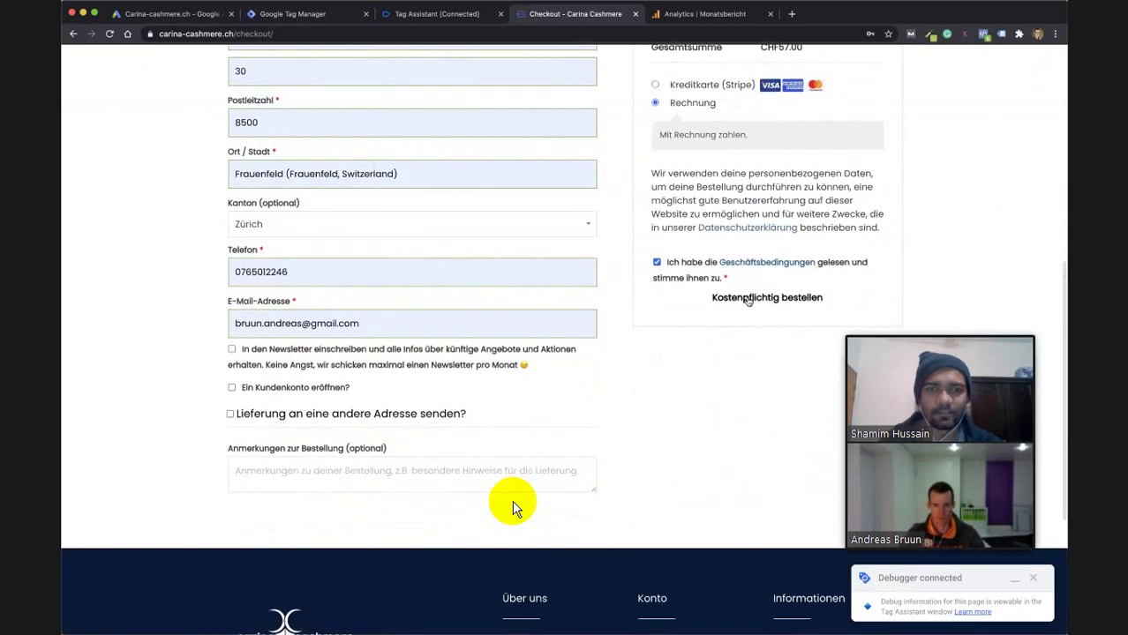
click(749, 300)
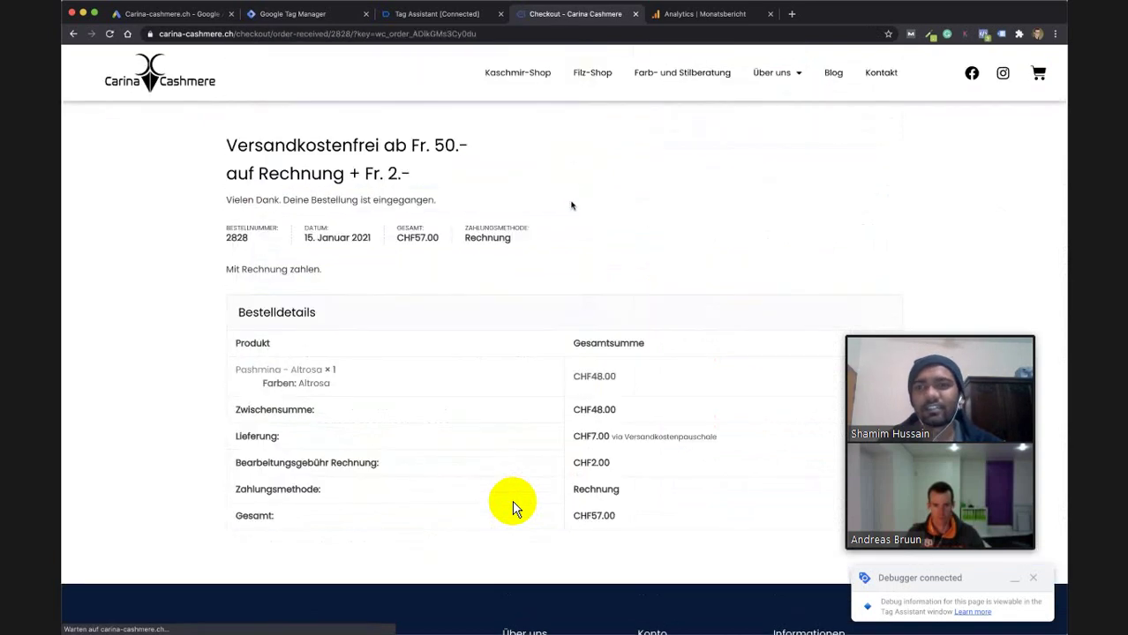
click(441, 13)
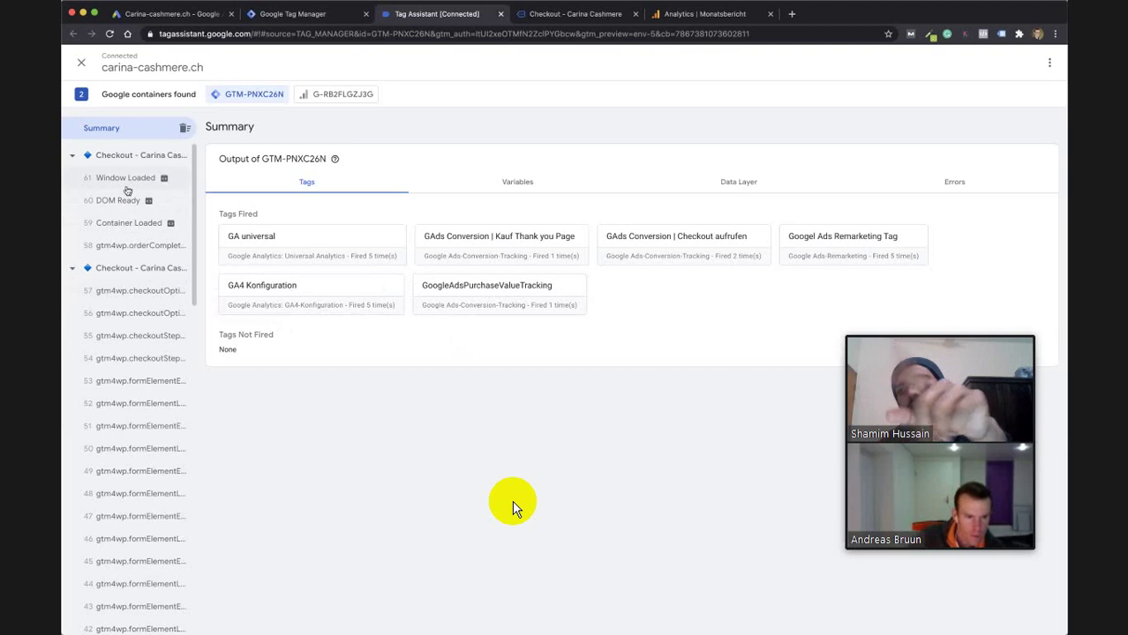
Check the Checkout - Carina Cashmere event's fired tags for GoogleAdsPurchaseValueTracking, then go back to Google Ads.
click(129, 157)
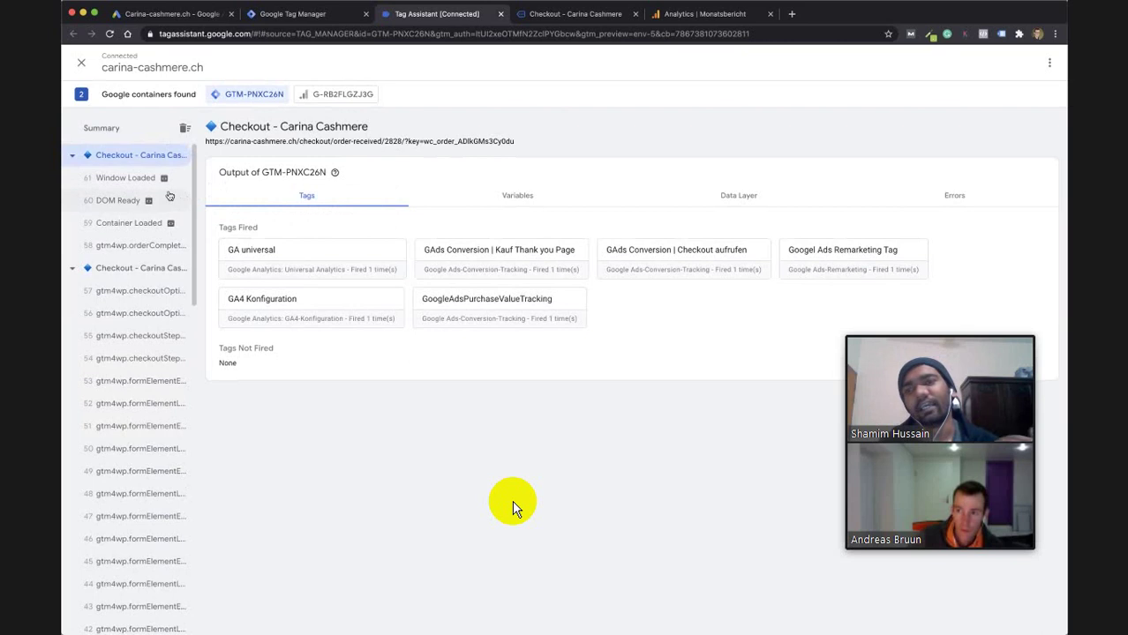
mouse_move(151, 198)
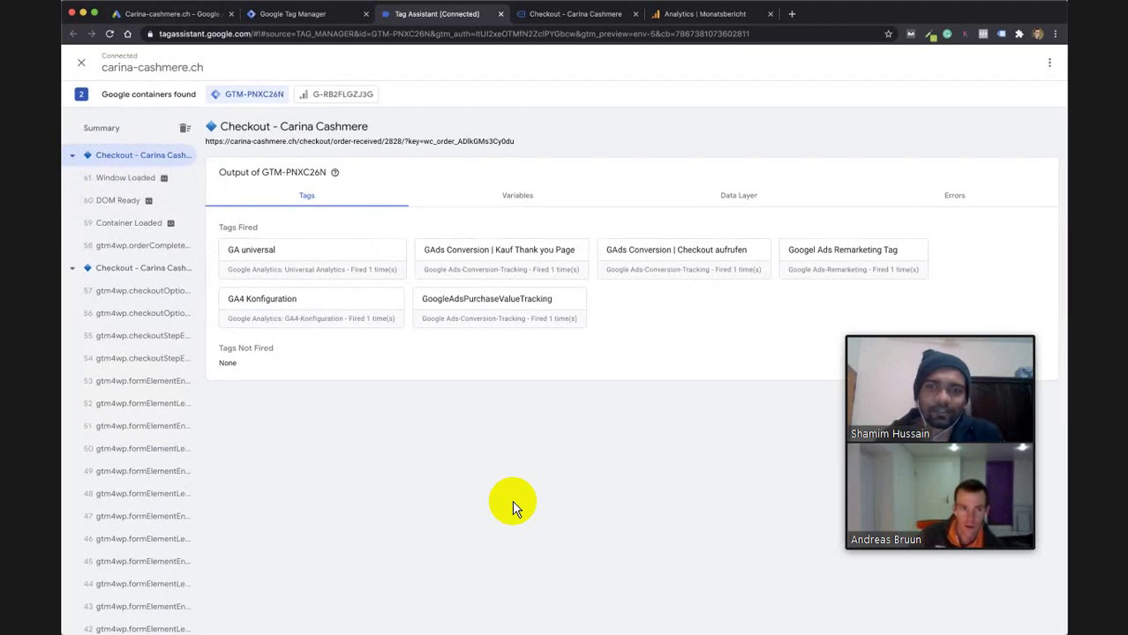
click(167, 14)
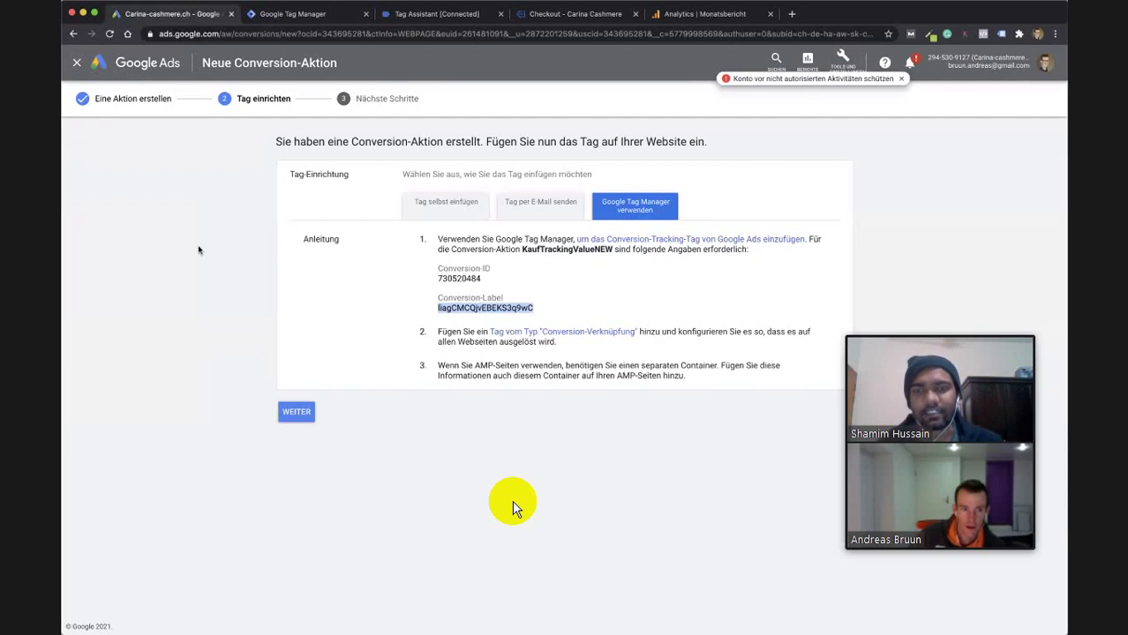
Finish the KaufTrackingValueNEW conversion setup and return to the campaign overview.
click(297, 412)
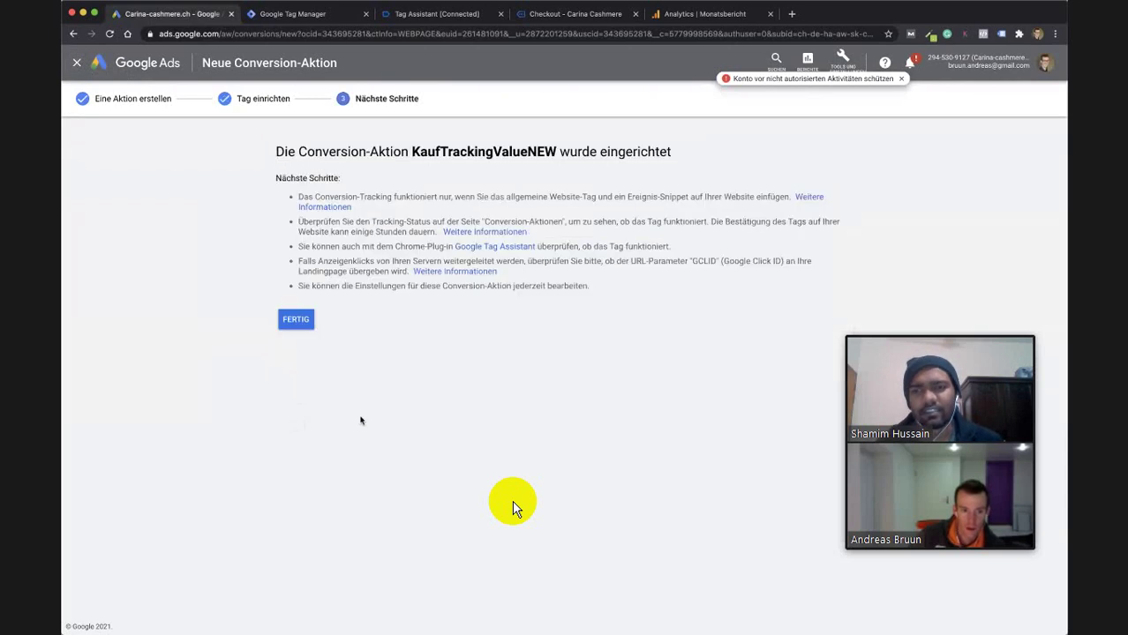
click(297, 319)
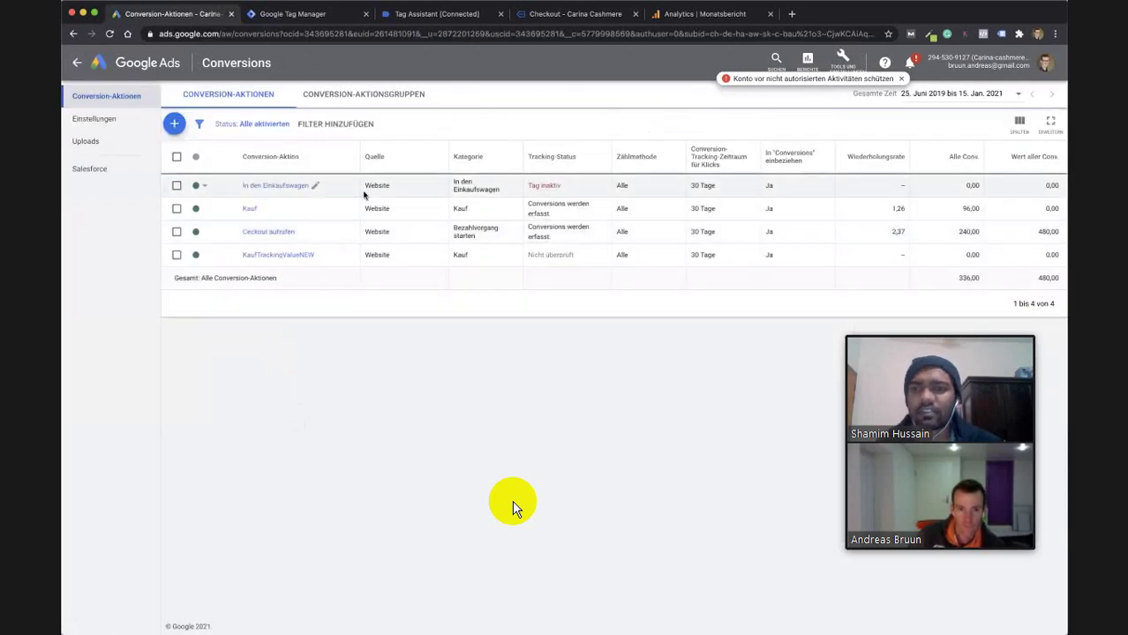
click(79, 64)
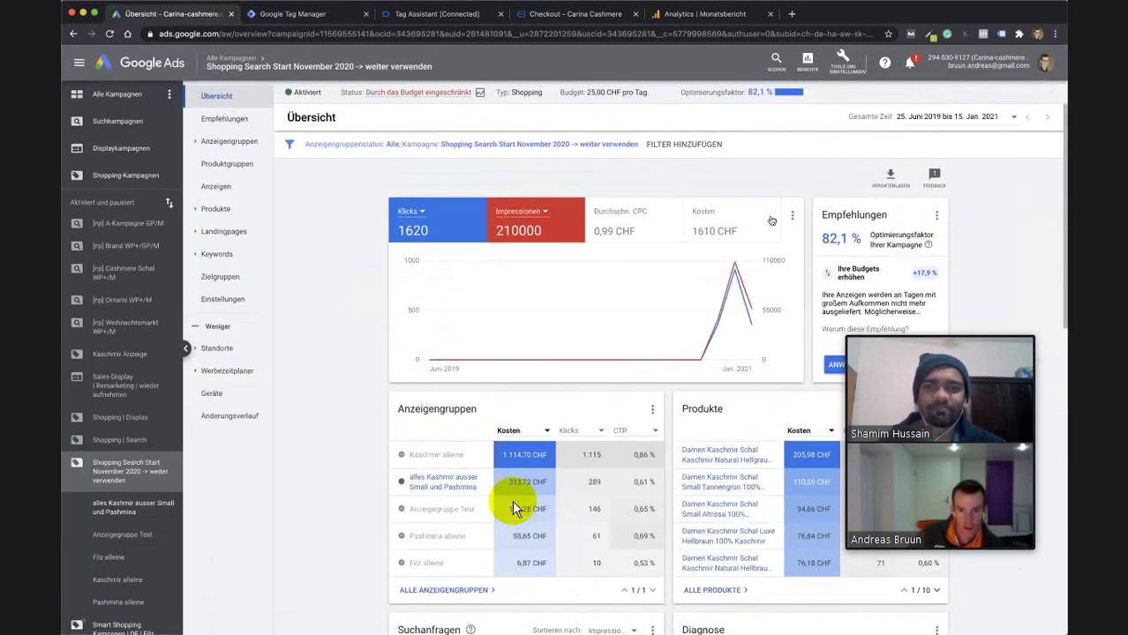
Check the chart's display options, then view the 'alles Kashmir ausser Small und Pashmina' ad group.
click(792, 216)
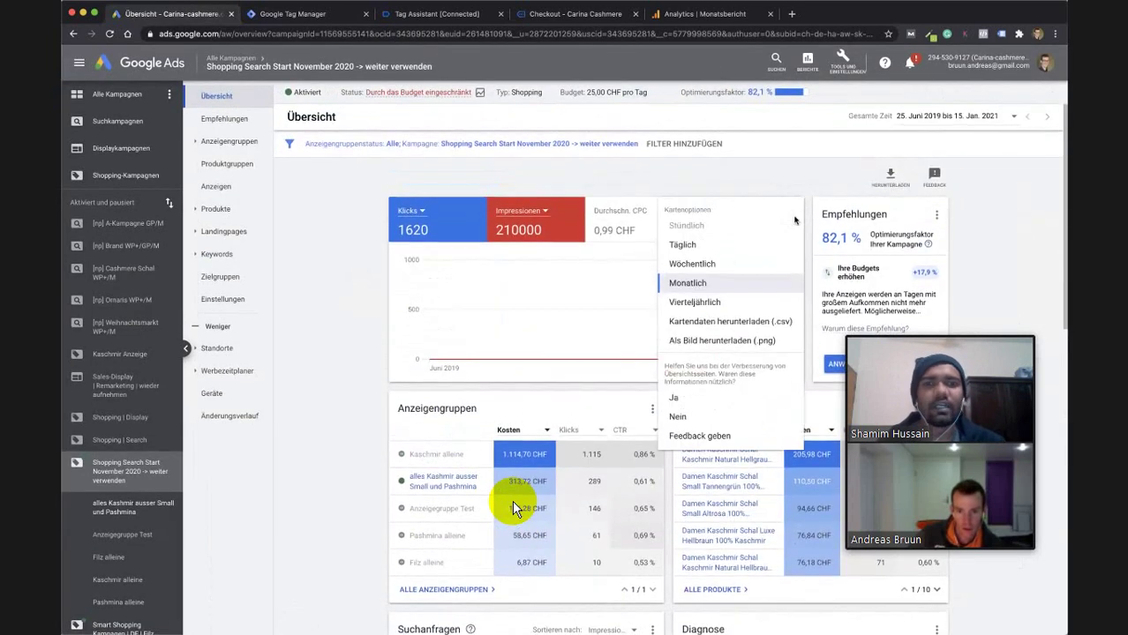
scroll(794, 220, down, 1)
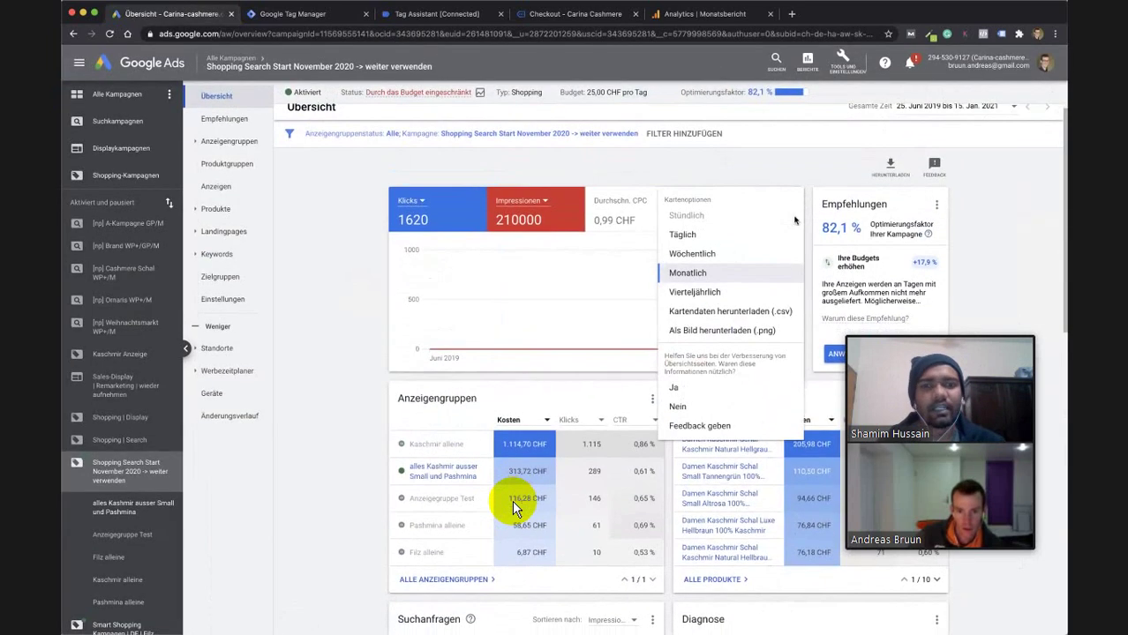
click(746, 180)
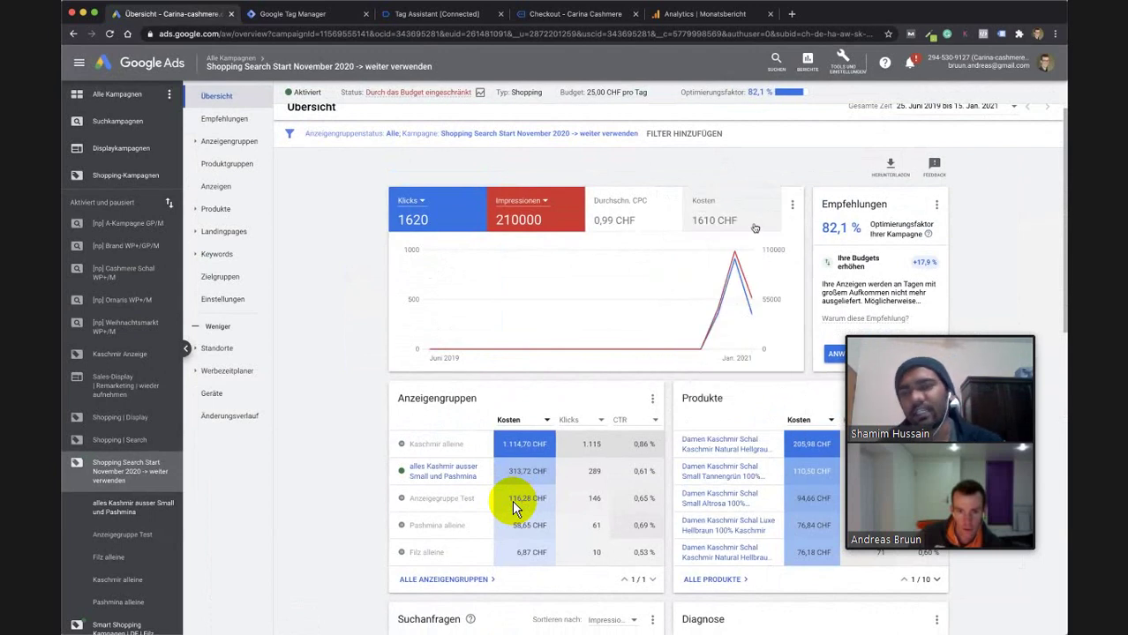
scroll(754, 228, down, 2)
scroll(387, 248, up, 3)
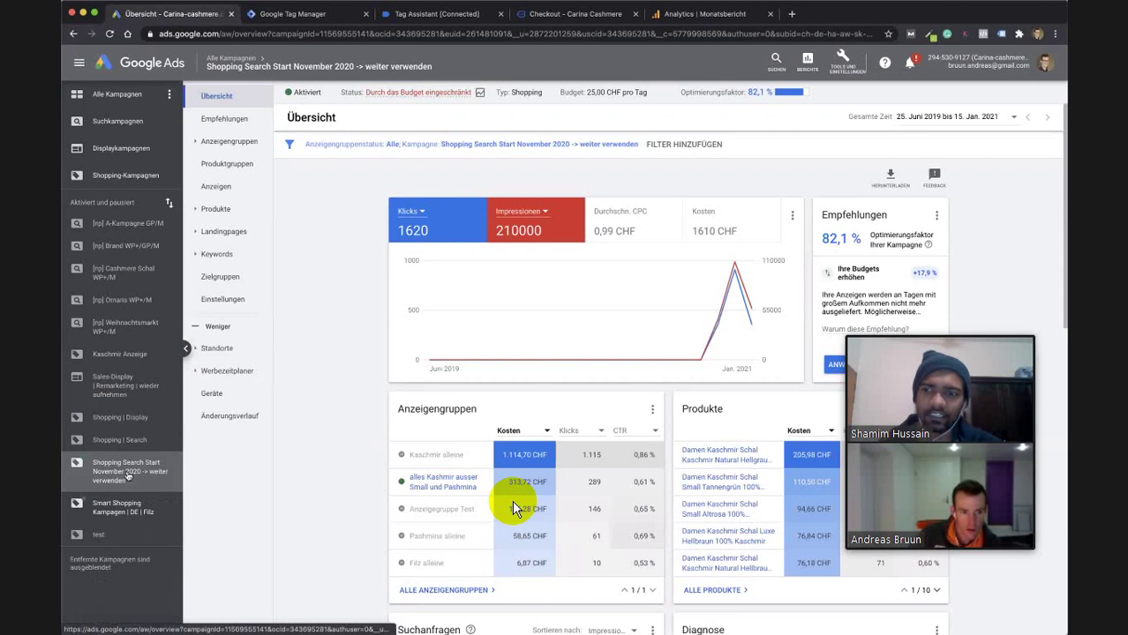
mouse_move(128, 475)
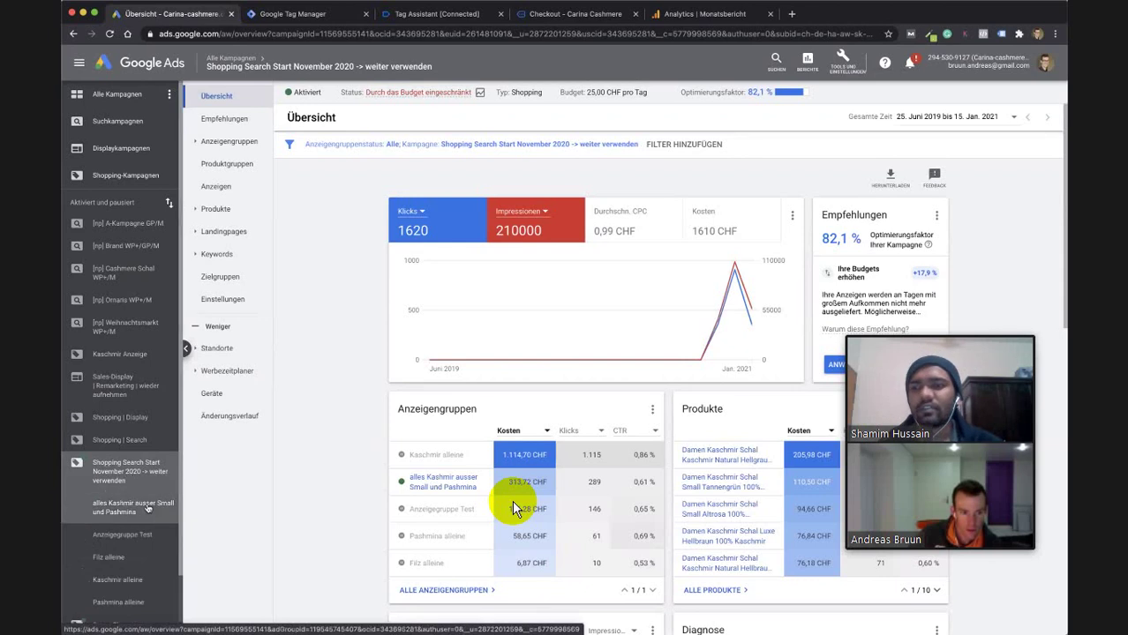
click(141, 507)
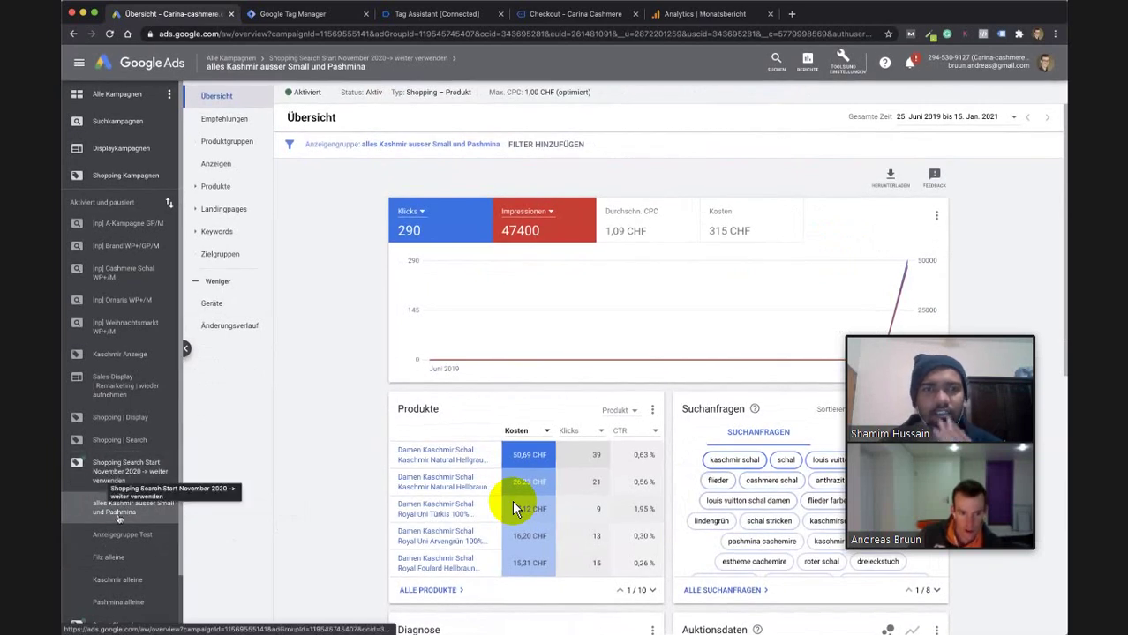
scroll(117, 503, down, 1)
scroll(121, 515, down, 1)
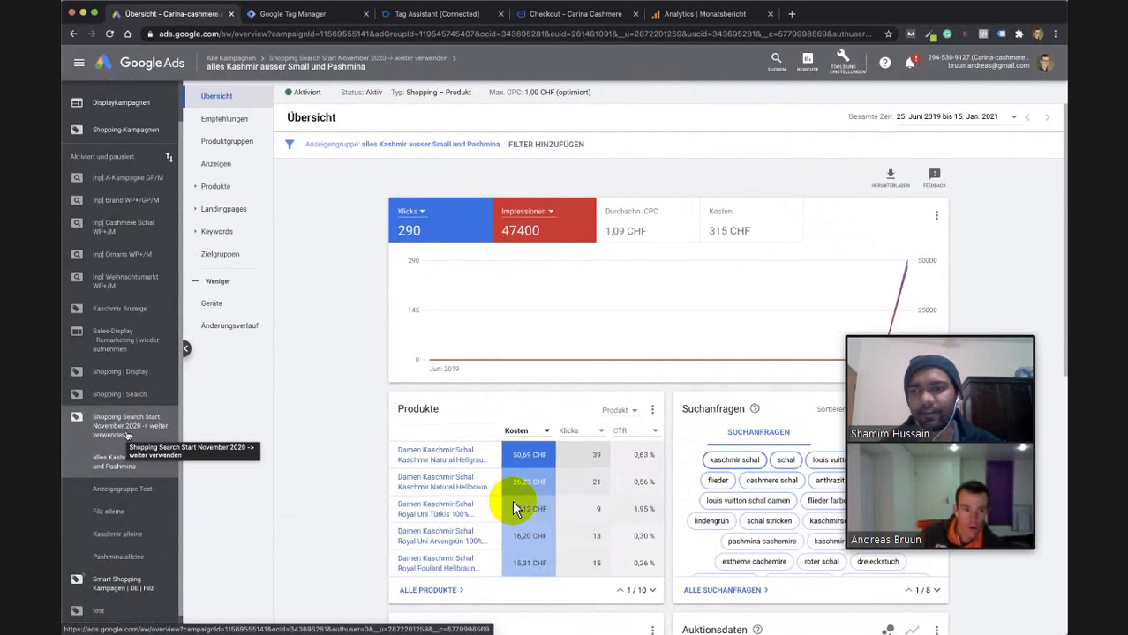
scroll(126, 437, up, 1)
Go back to the 'Shopping Search Start November 2020 -> weiter verwenden' campaign from the sidebar.
click(101, 474)
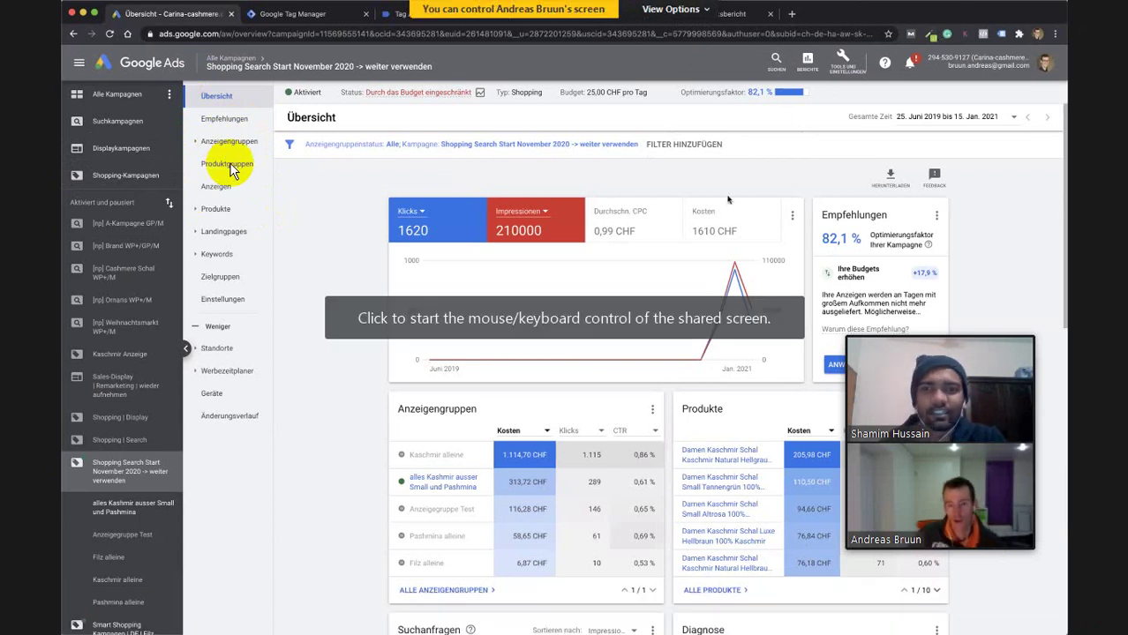
Take remote control of the shared Zoom screen and open Google Ads' 'Alle Kampagnen' overview.
double_click(728, 199)
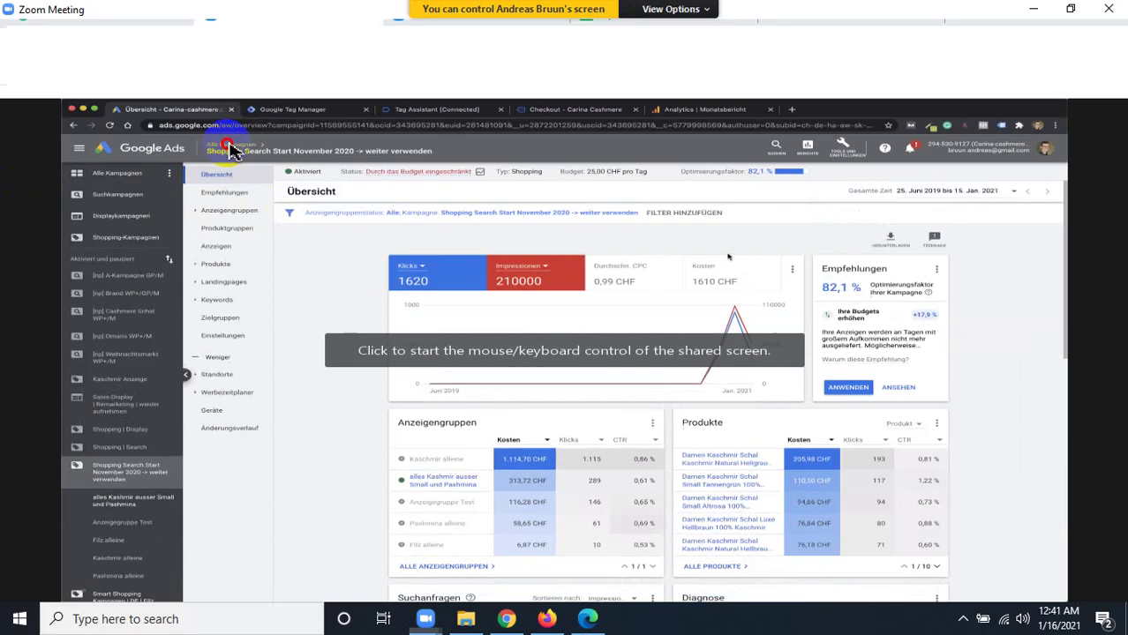
click(731, 267)
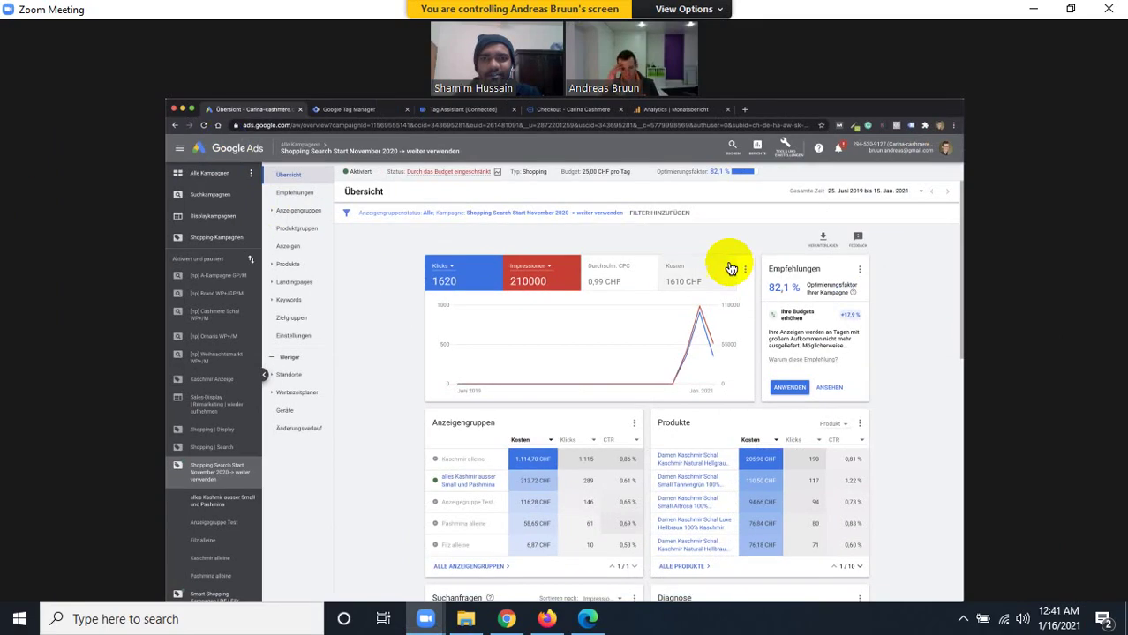
click(751, 238)
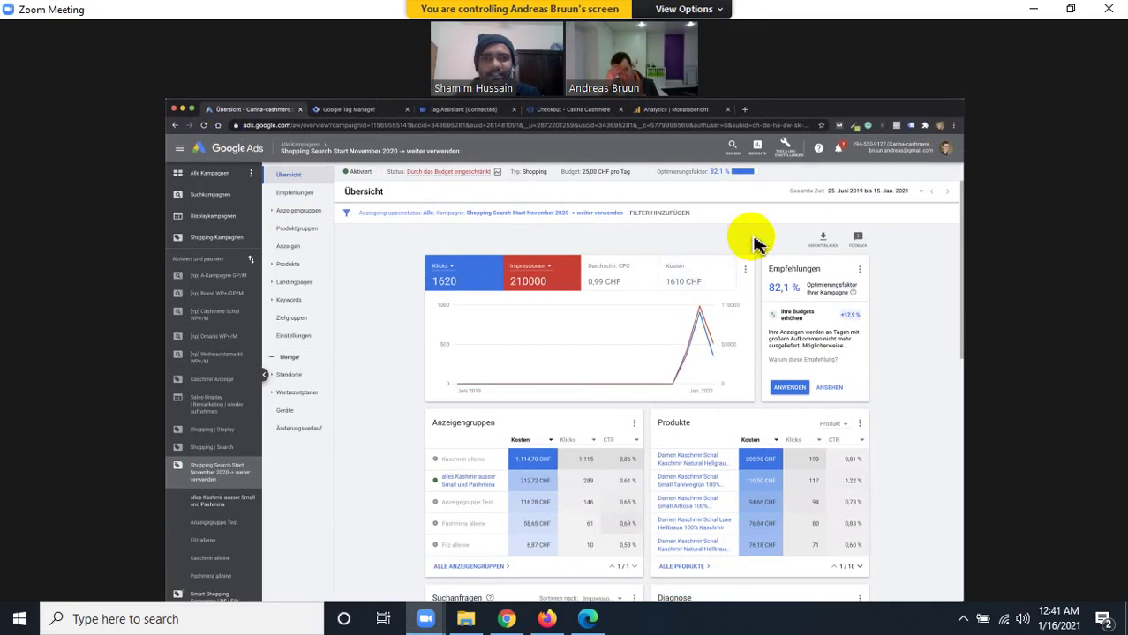
drag(751, 238, 296, 237)
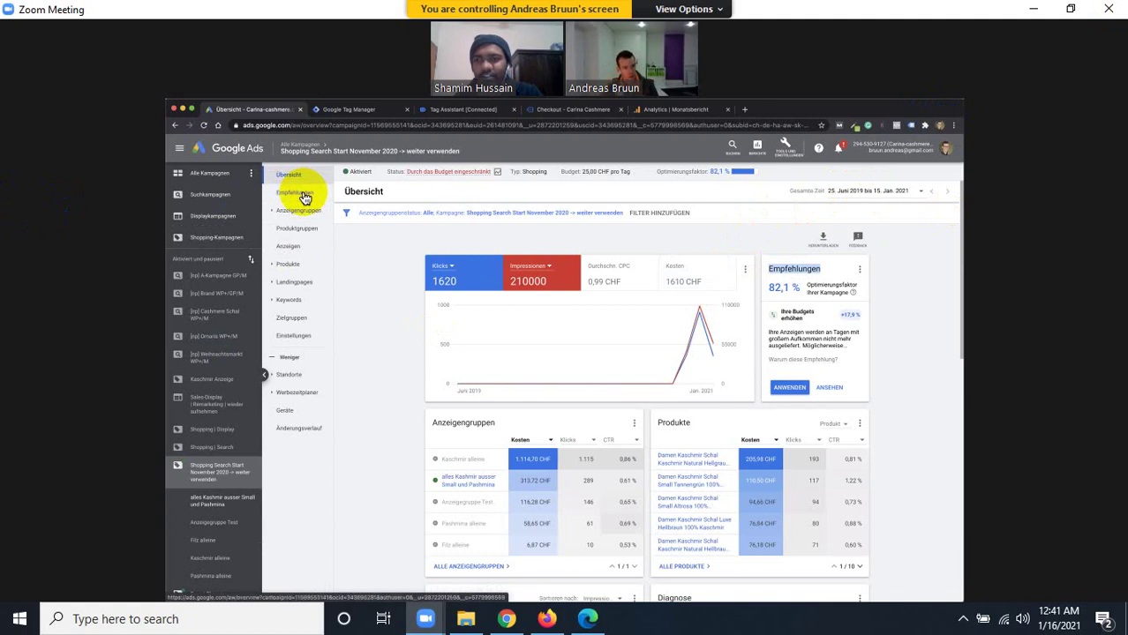
click(209, 173)
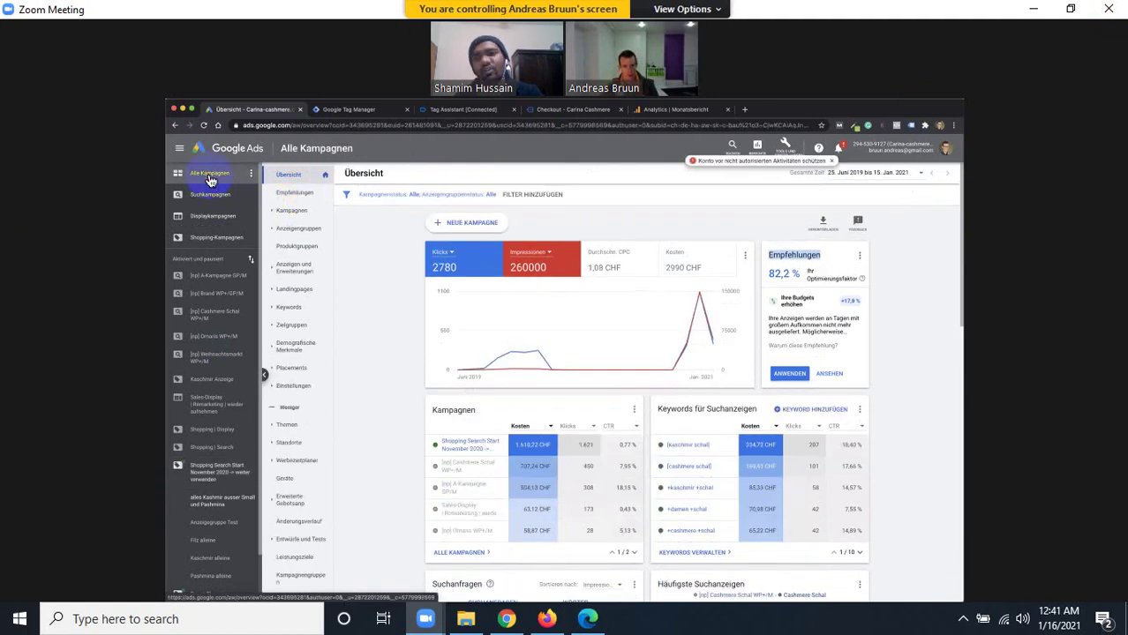
Show the Kampagnen table, review the conversion segment options, and open the Spalten column editor.
click(297, 220)
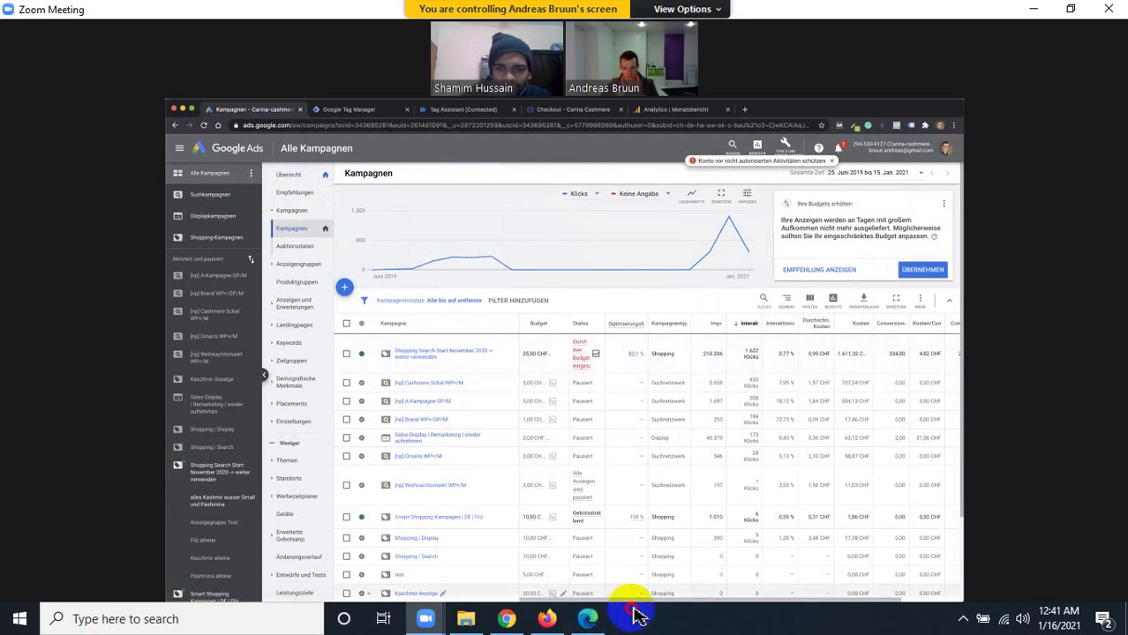
drag(685, 608, 770, 607)
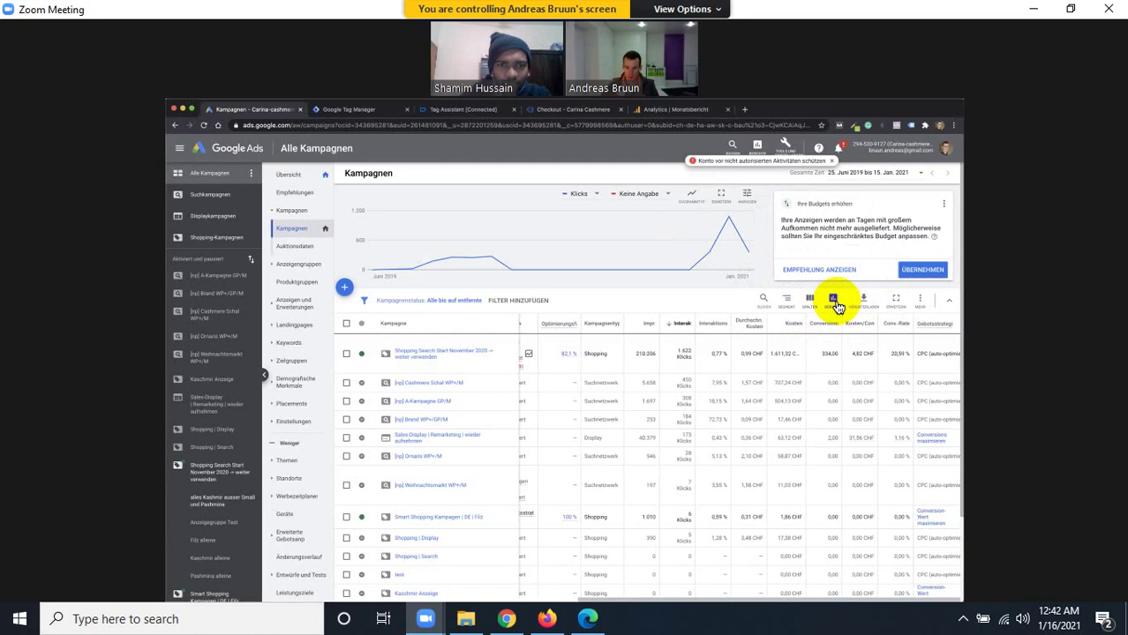
click(835, 301)
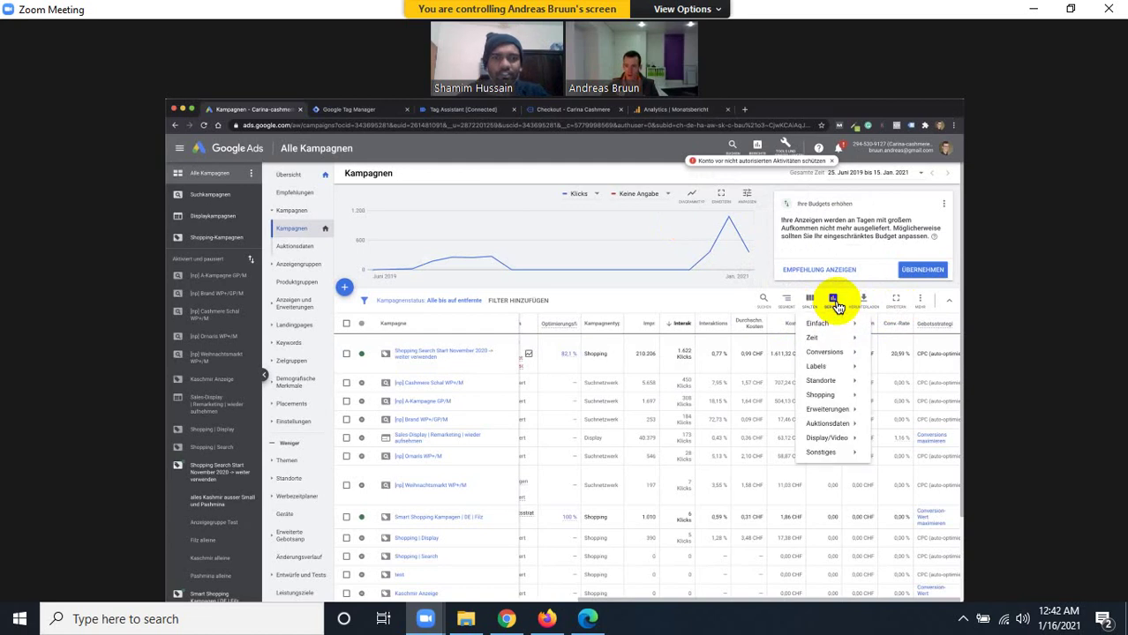
click(845, 354)
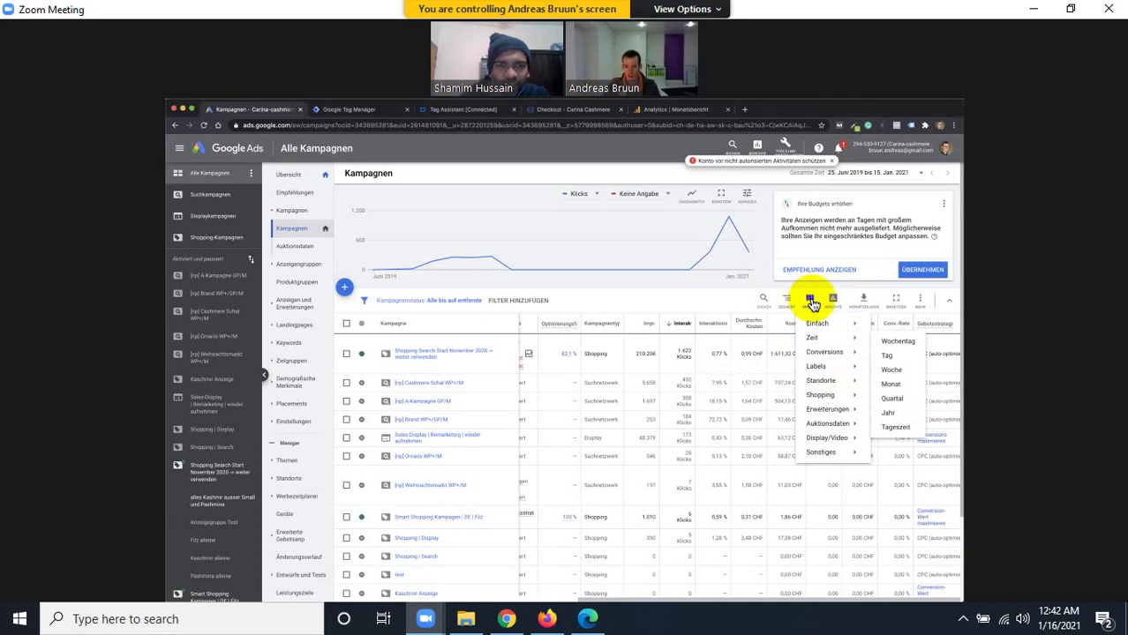
click(813, 302)
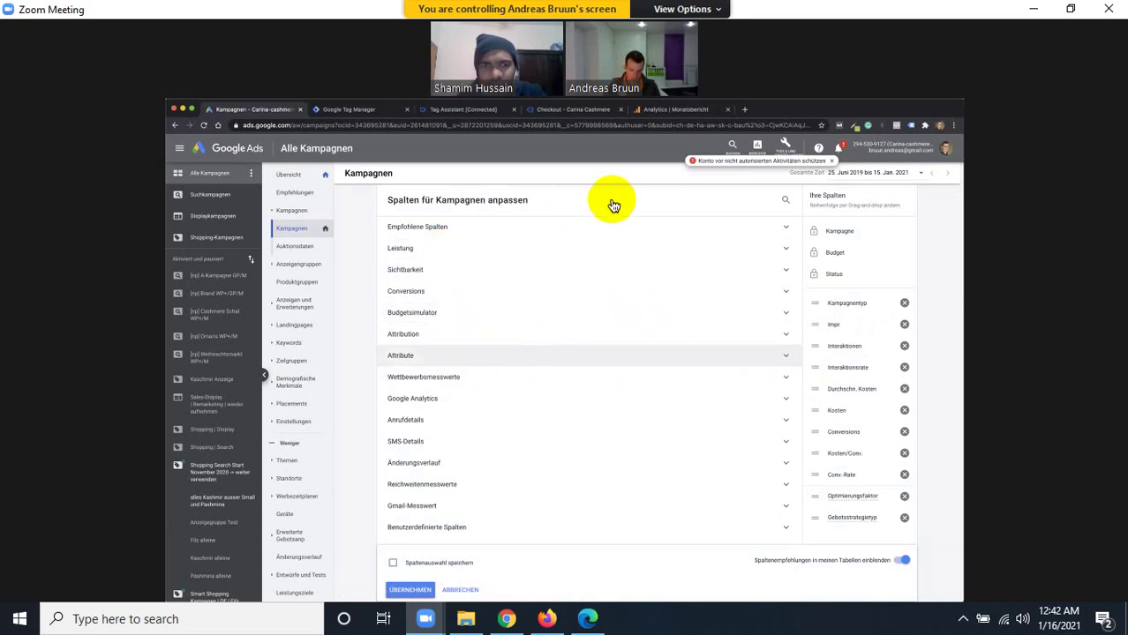
Add Wert/alle Conv., Conv.-Wert and Conv.-Wert/Kosten columns and save them as column set 'Can Value'.
click(787, 203)
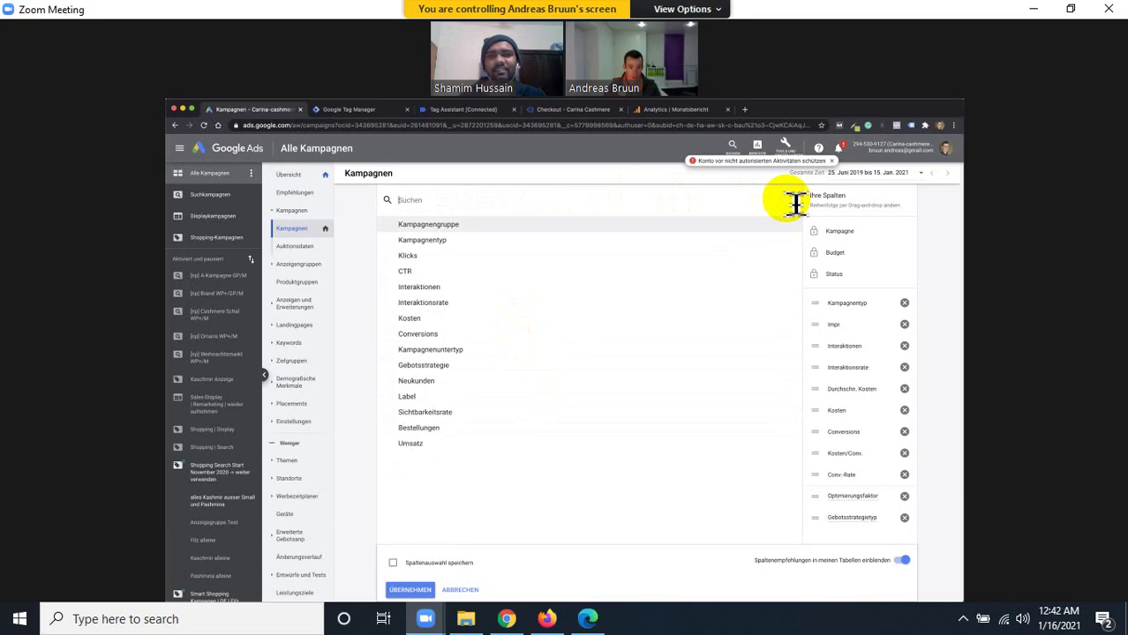
key(Down)
key(Down)
key(Down)
key(Down)
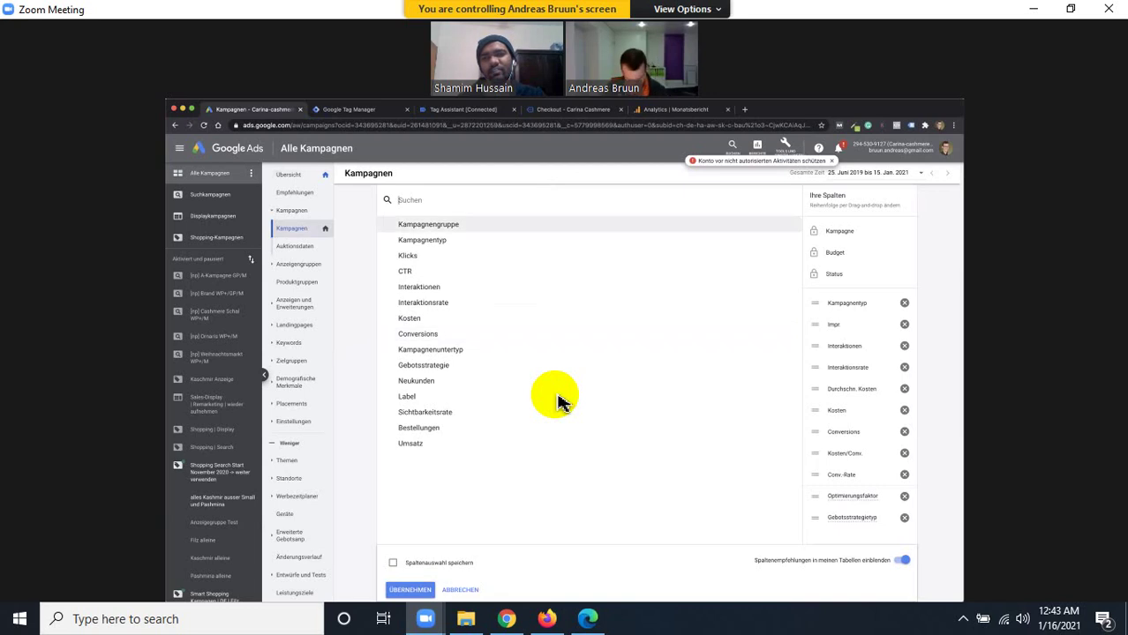
text(conver)
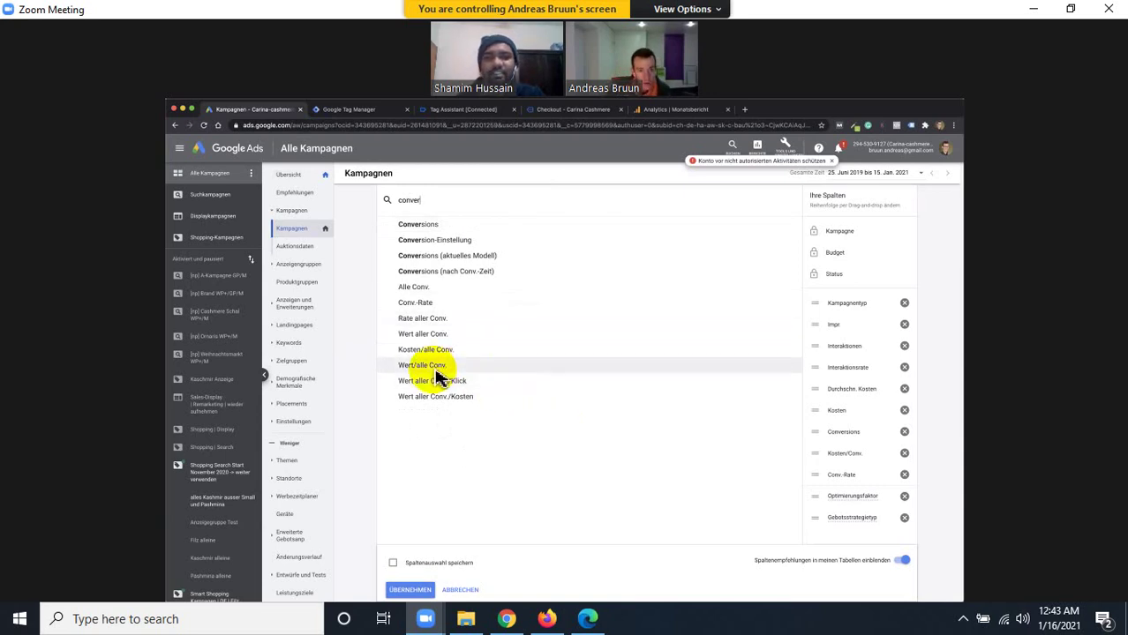
click(432, 369)
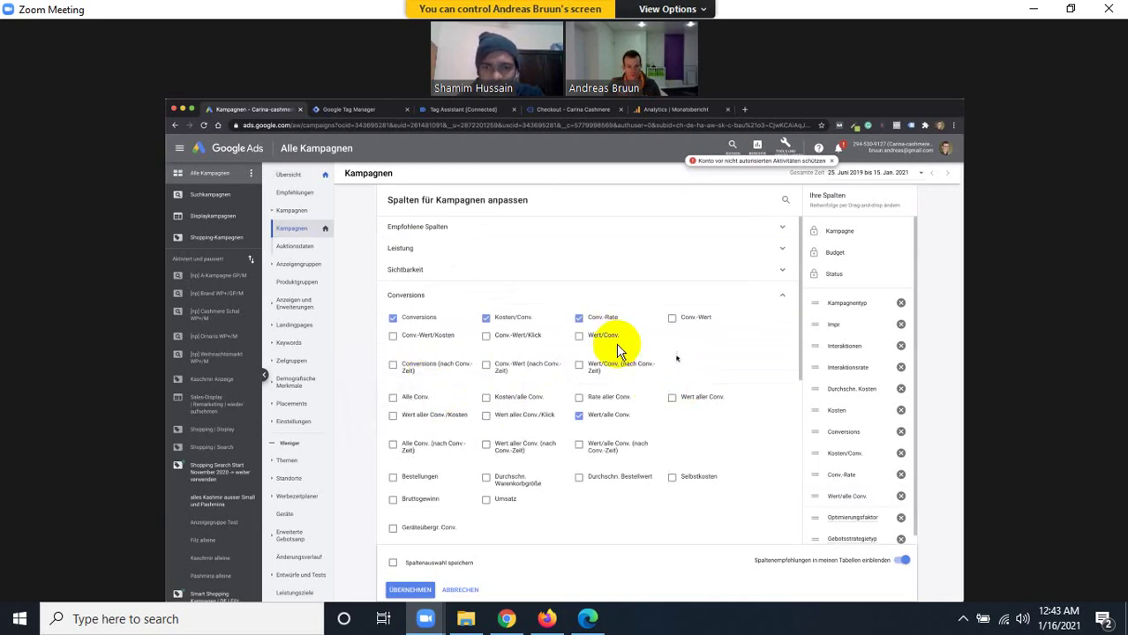
click(680, 322)
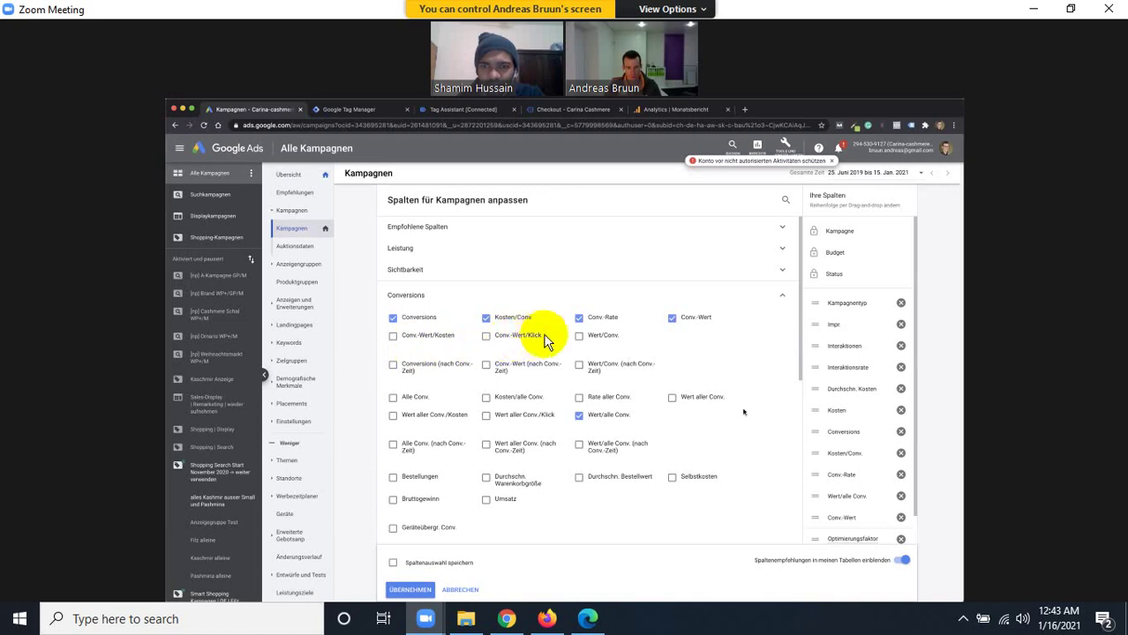
click(392, 336)
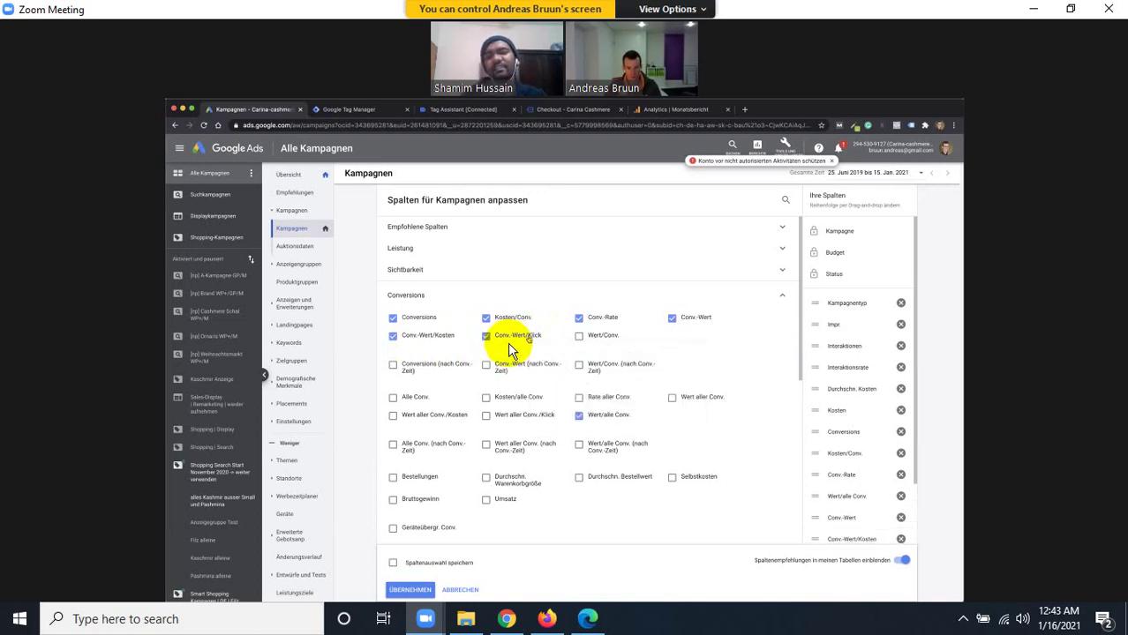
click(406, 562)
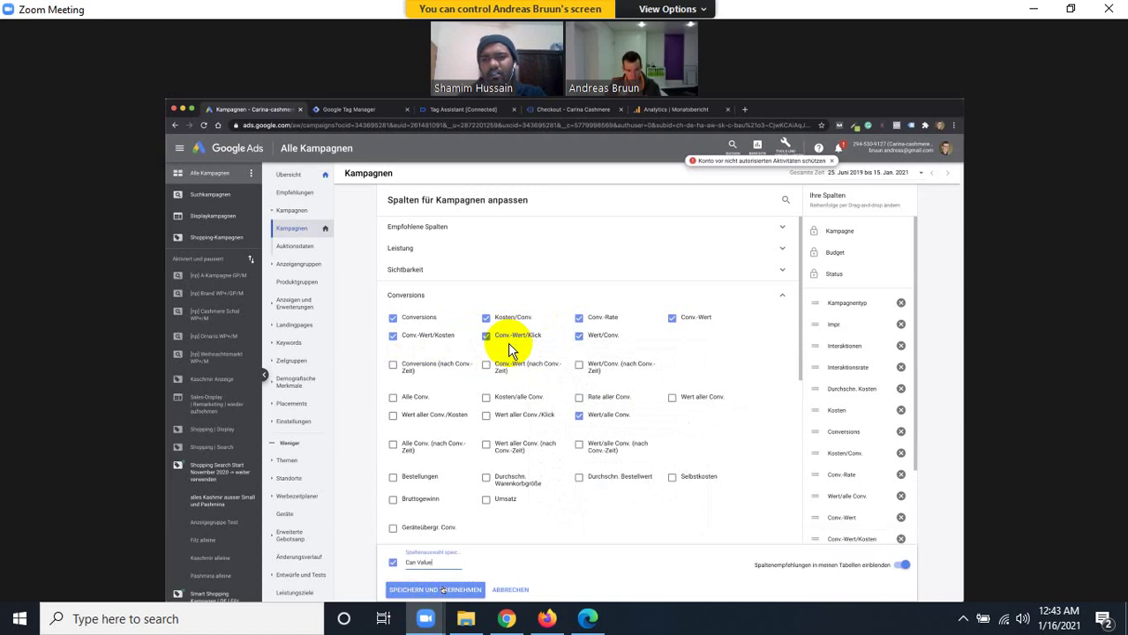
click(438, 589)
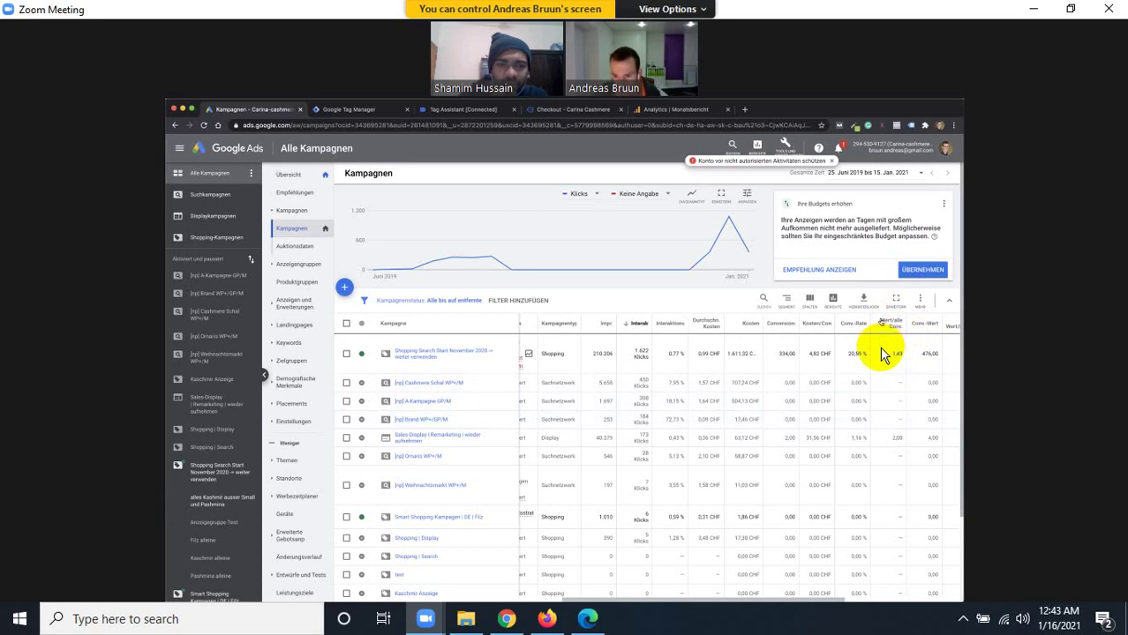
Scroll the campaigns table right to review the newly added conversion columns.
mouse_move(889, 371)
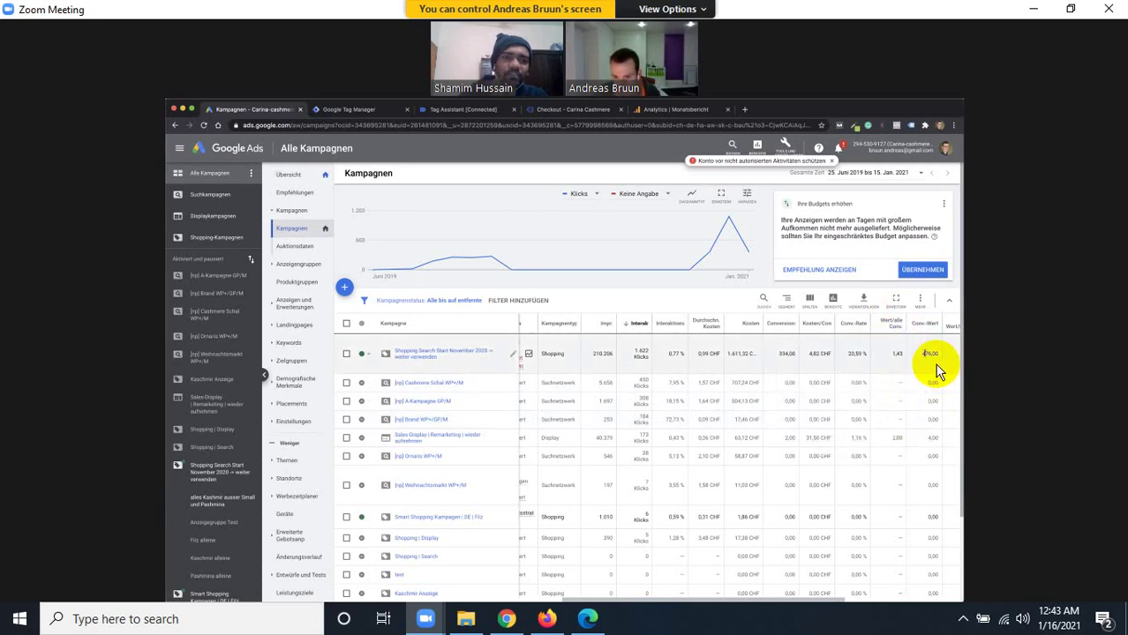
scroll(938, 371, right, 2)
scroll(937, 371, right, 2)
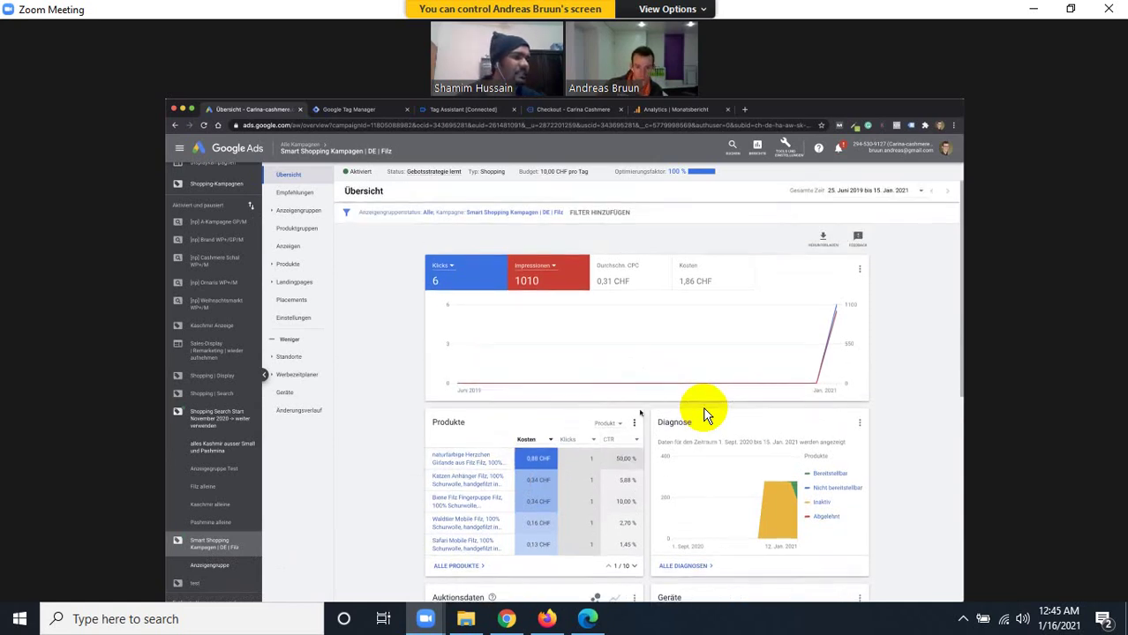
Change the campaign's status from Aktiviert to Pausiert using the status dropdown.
scroll(706, 415, down, 5)
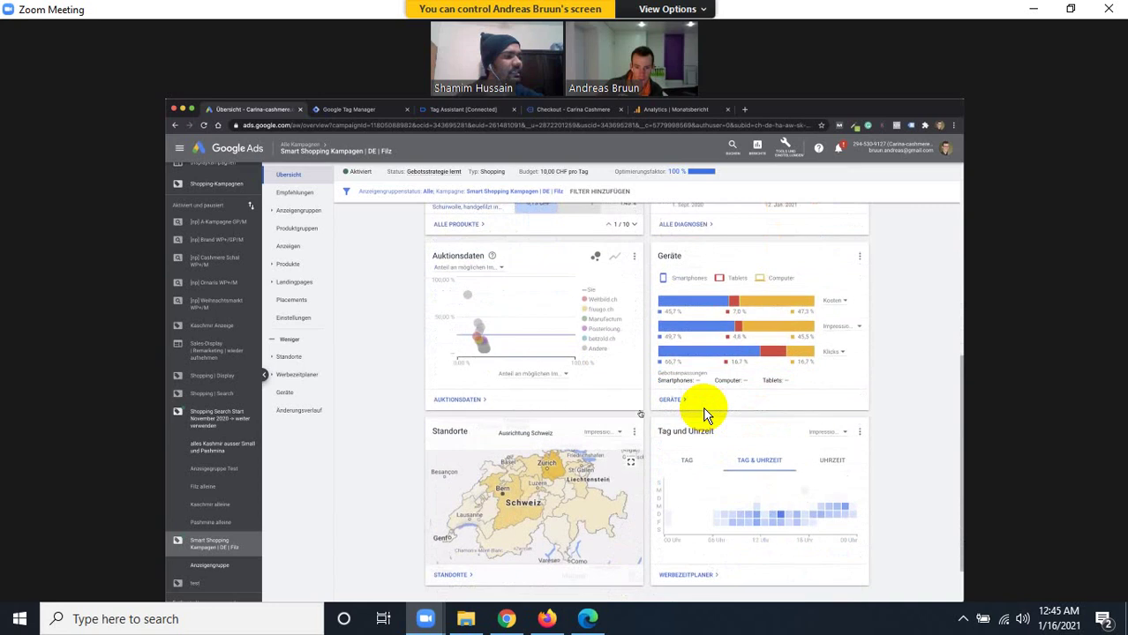
scroll(706, 414, up, 5)
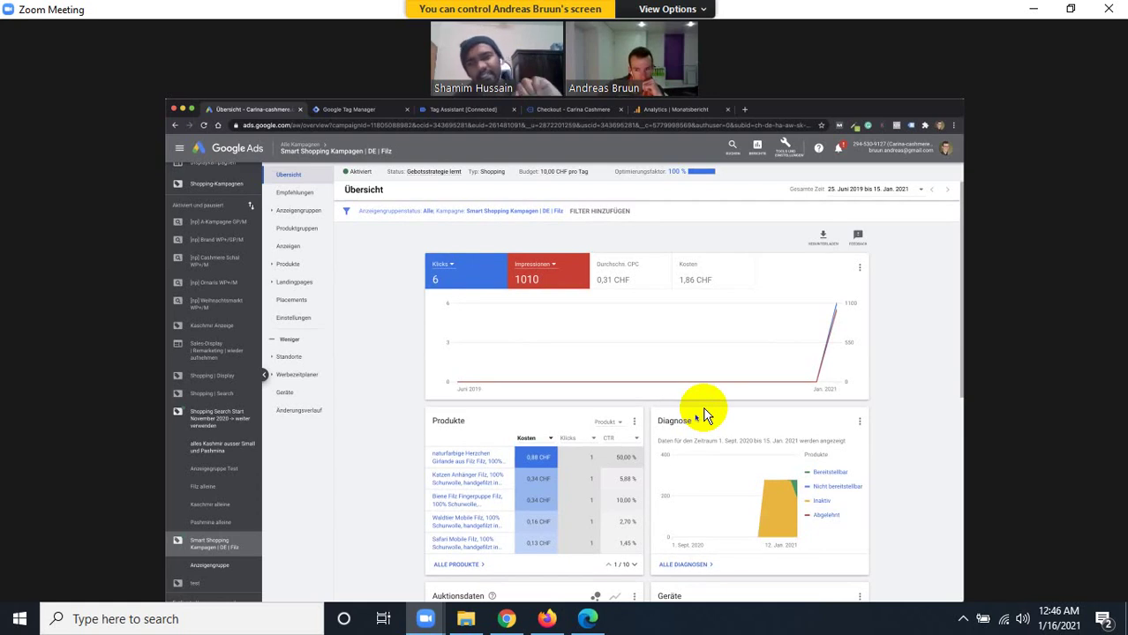
click(359, 172)
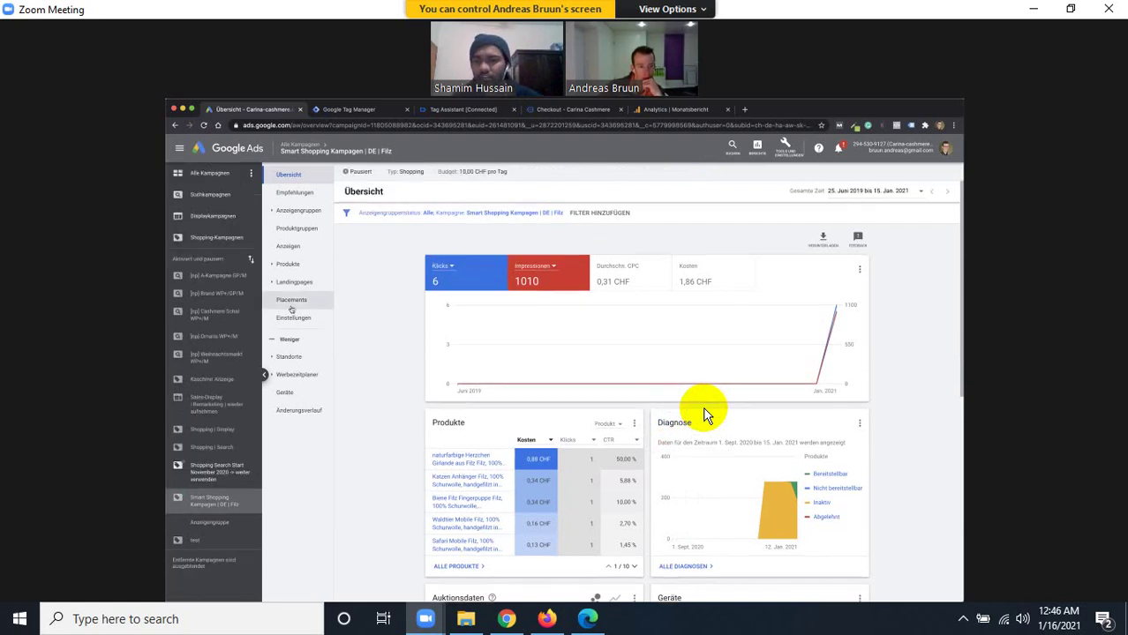
Open the Shopping Search Start November 2020 campaign and cut its daily budget to 25 CHF.
click(231, 468)
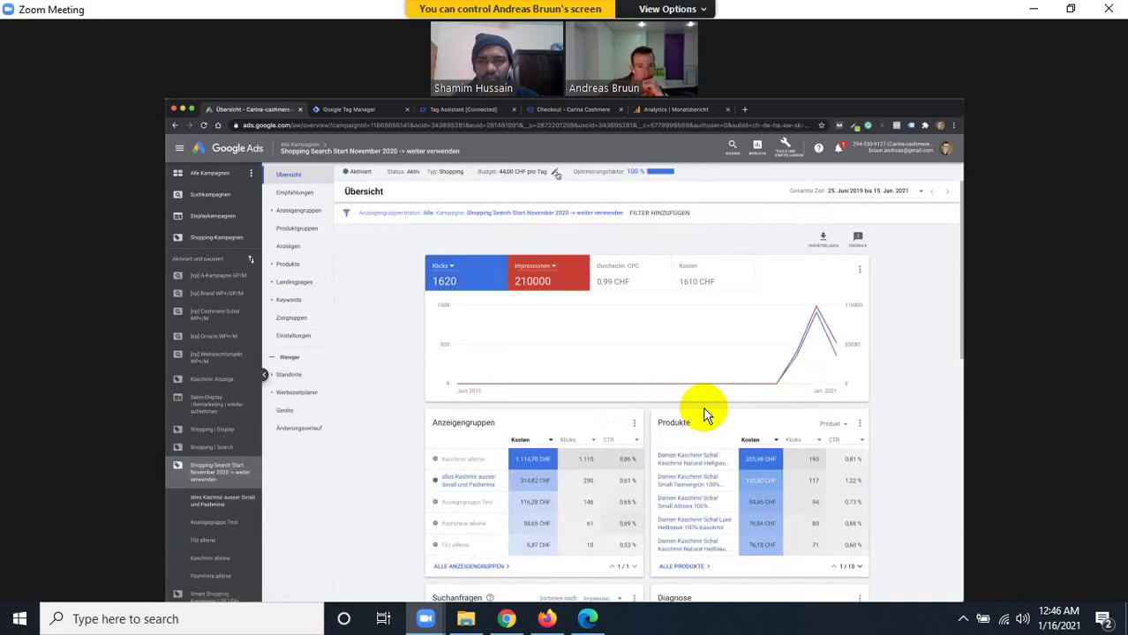
click(548, 173)
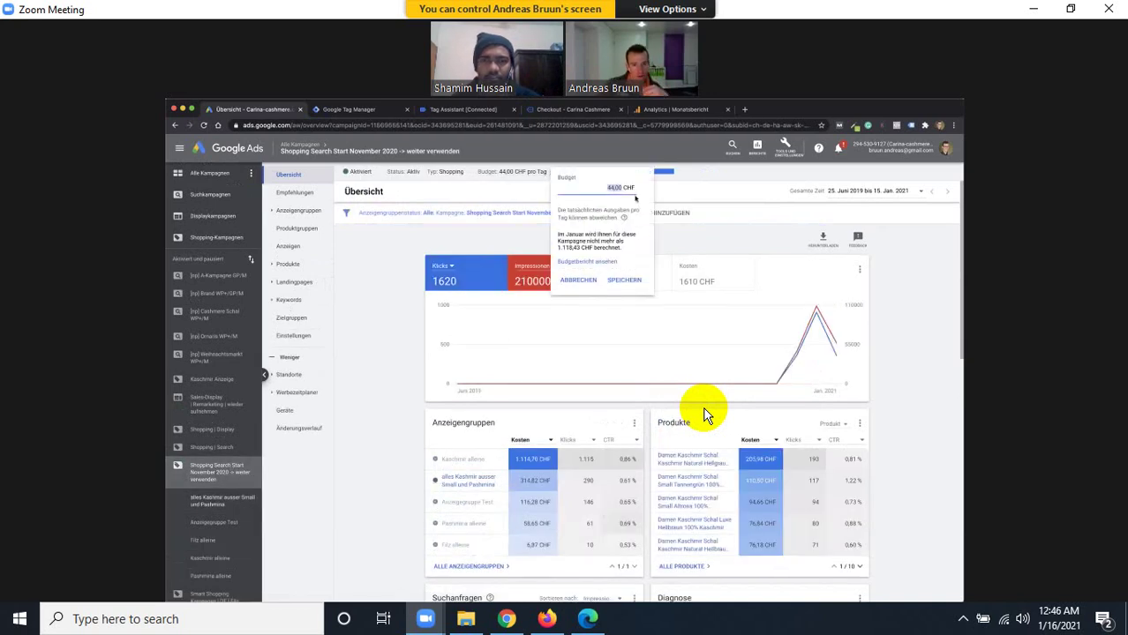
text(25)
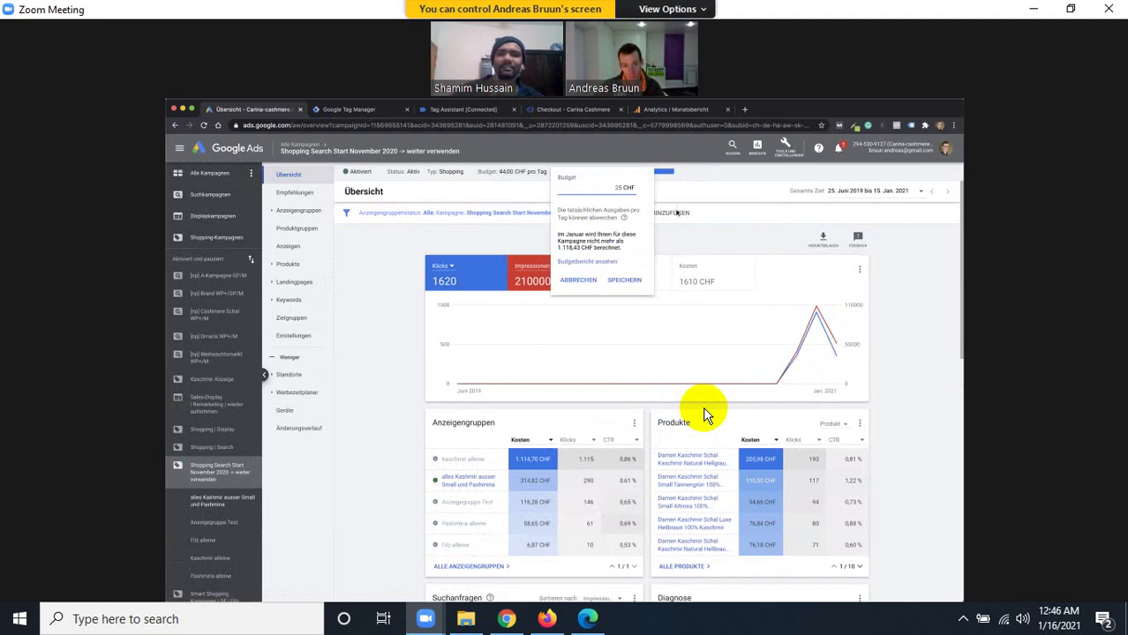
click(624, 280)
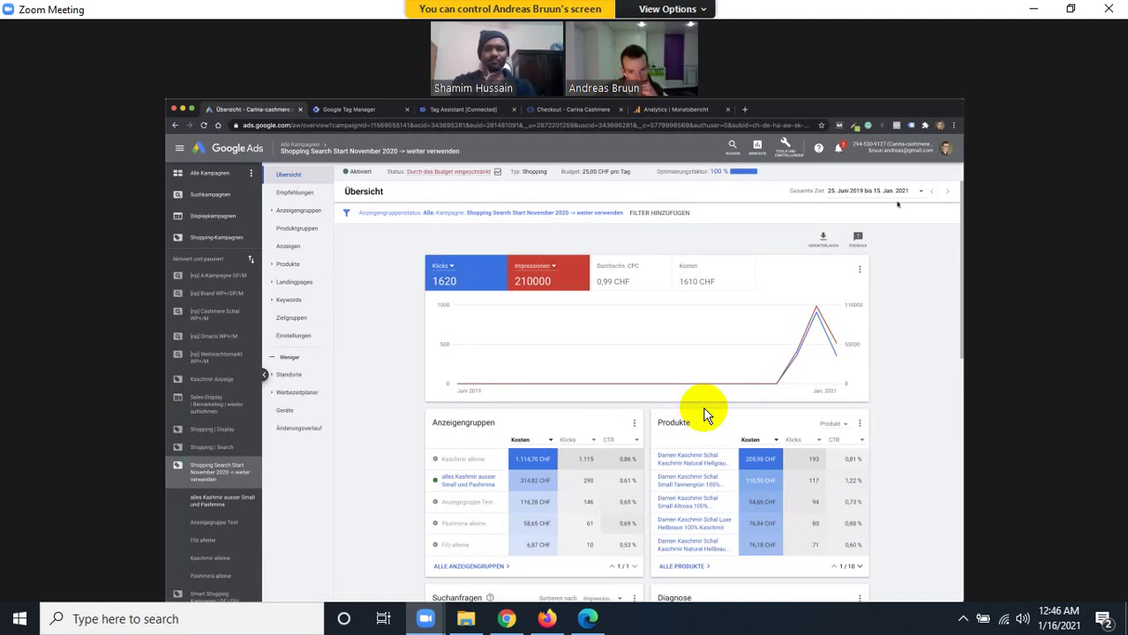
Set the date range to Heute, review today's figures, and return to all campaigns.
click(879, 192)
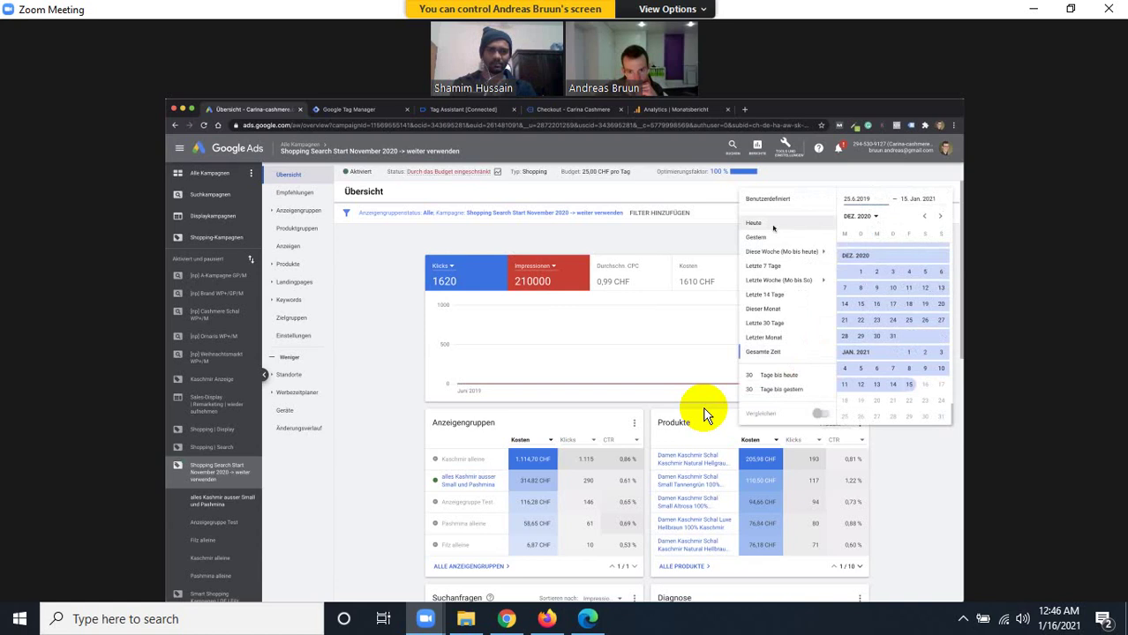
click(773, 227)
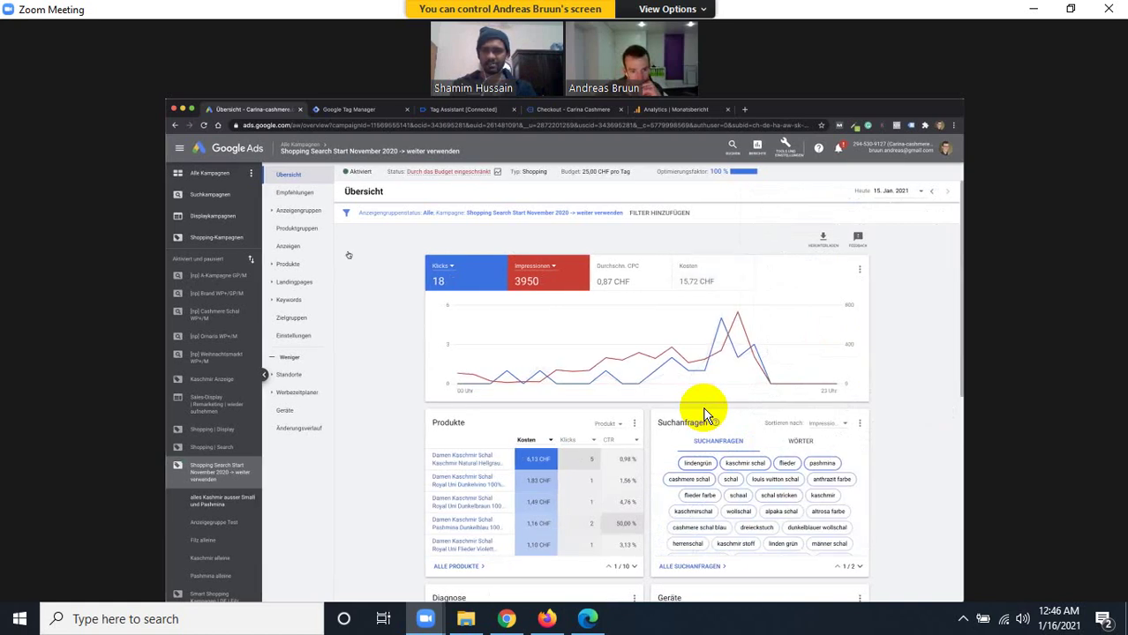
scroll(221, 414, down, 1)
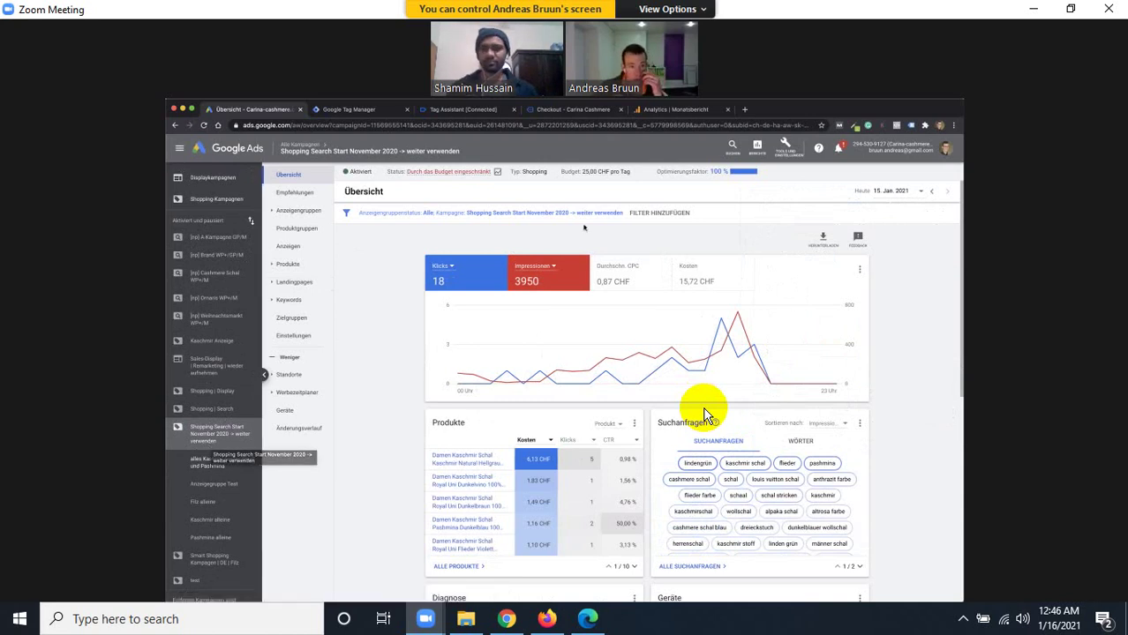
scroll(704, 415, down, 1)
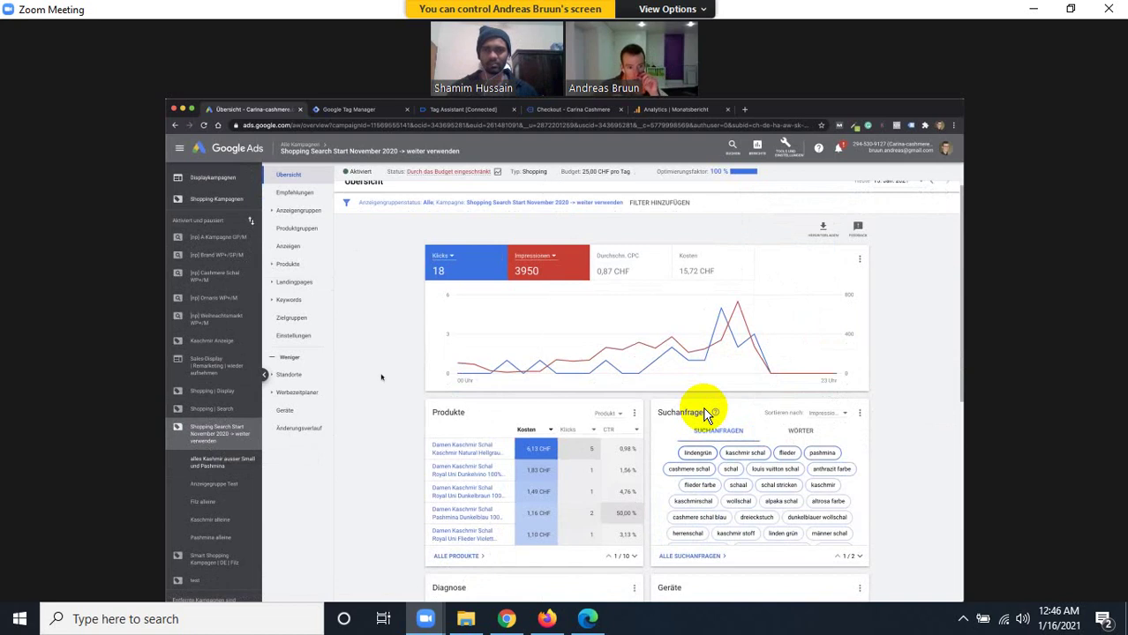
scroll(214, 186, up, 2)
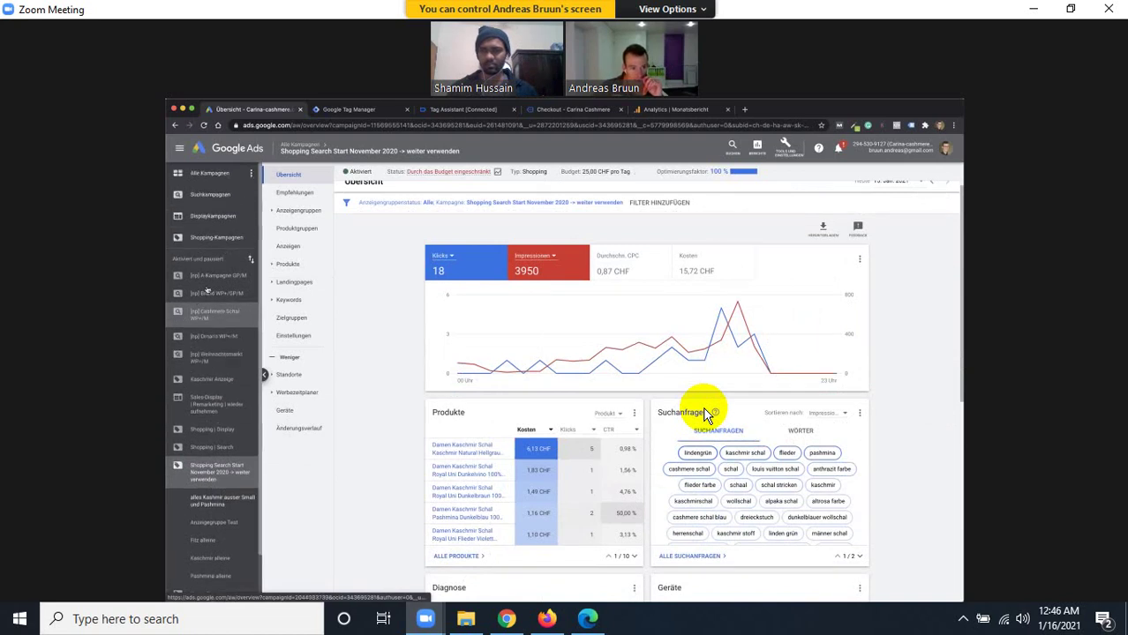
click(214, 175)
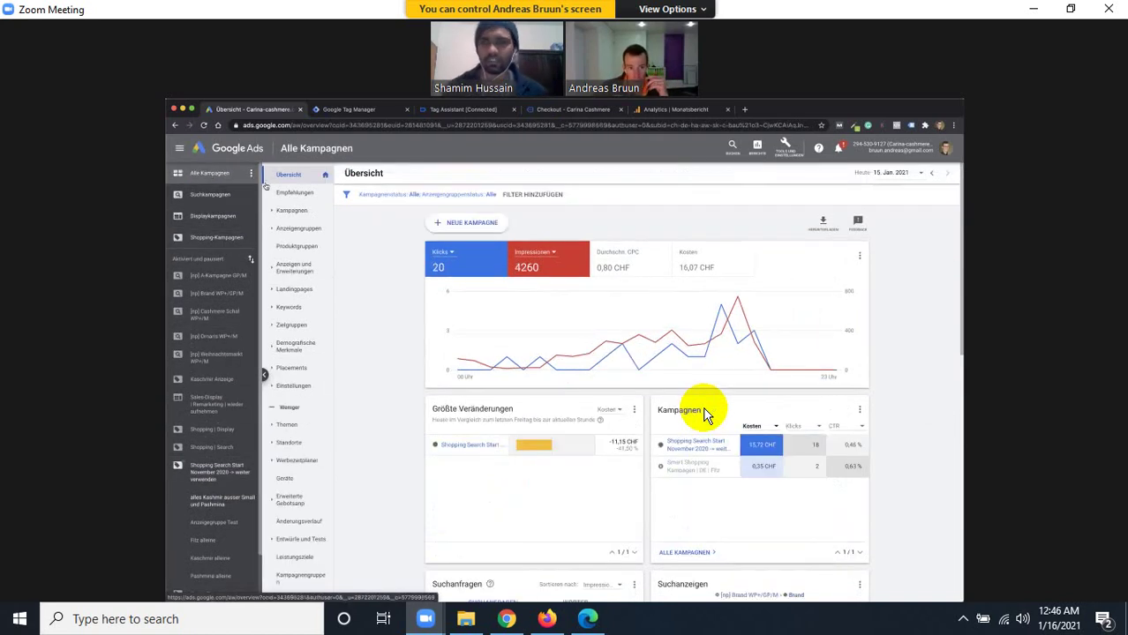
Start a new Standard-Shopping-Kampagne with the Umsätze goal and continue to its settings.
click(480, 226)
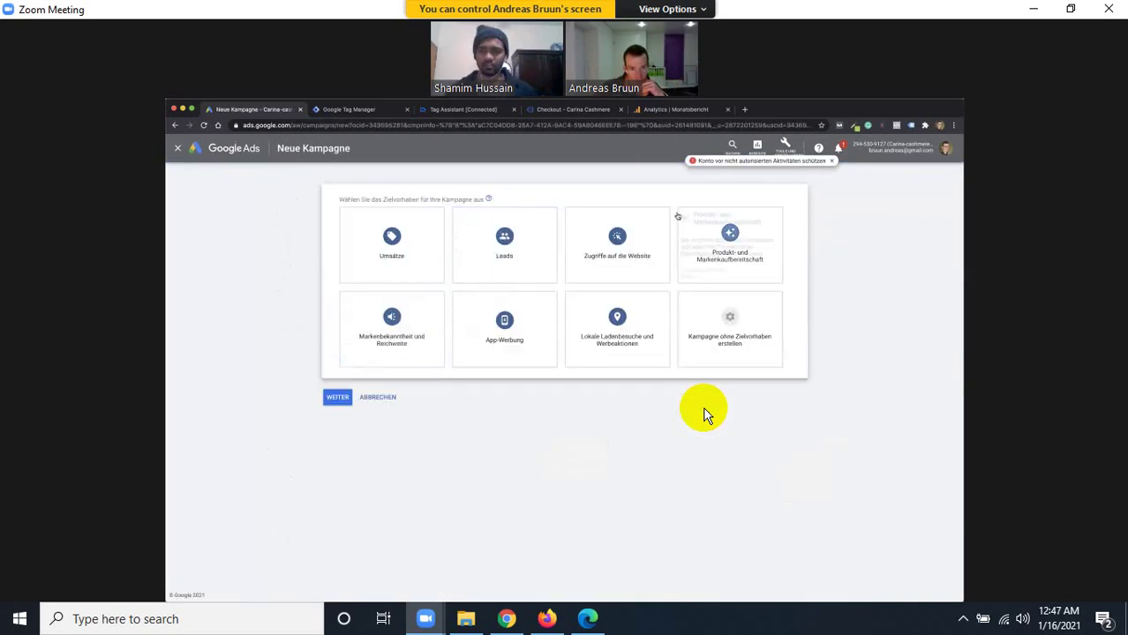
click(401, 248)
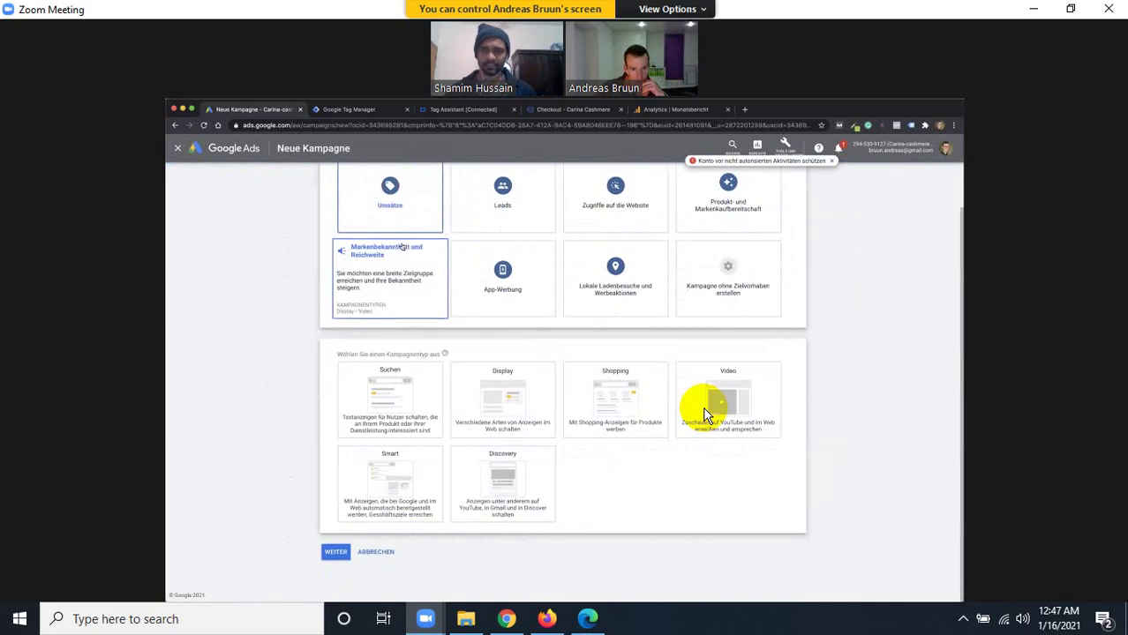
click(628, 385)
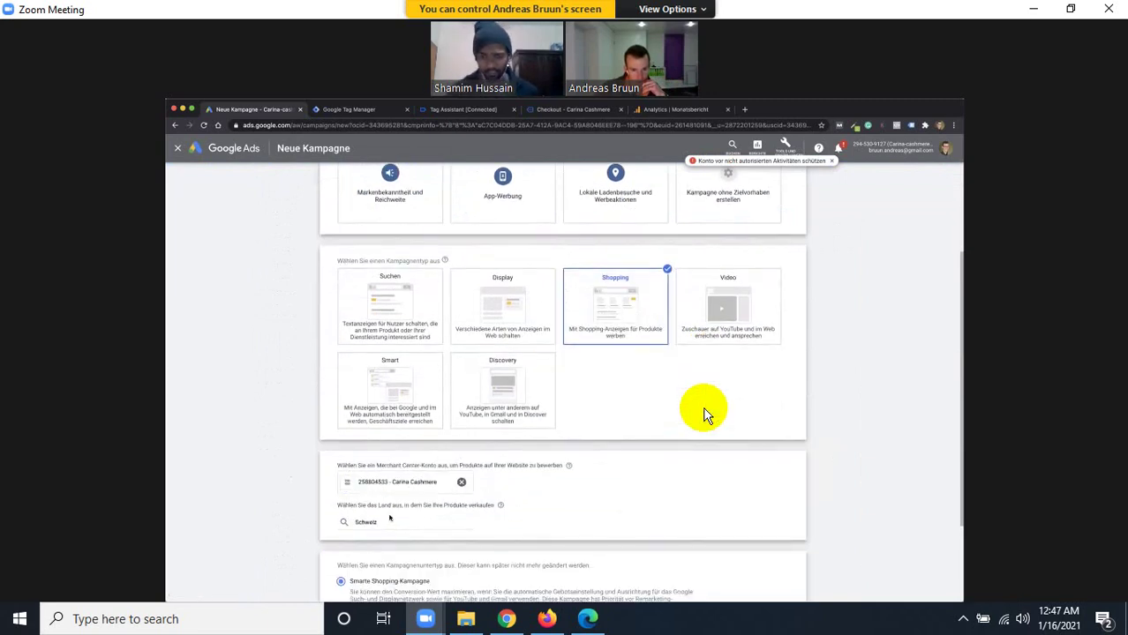
scroll(389, 518, down, 2)
click(340, 501)
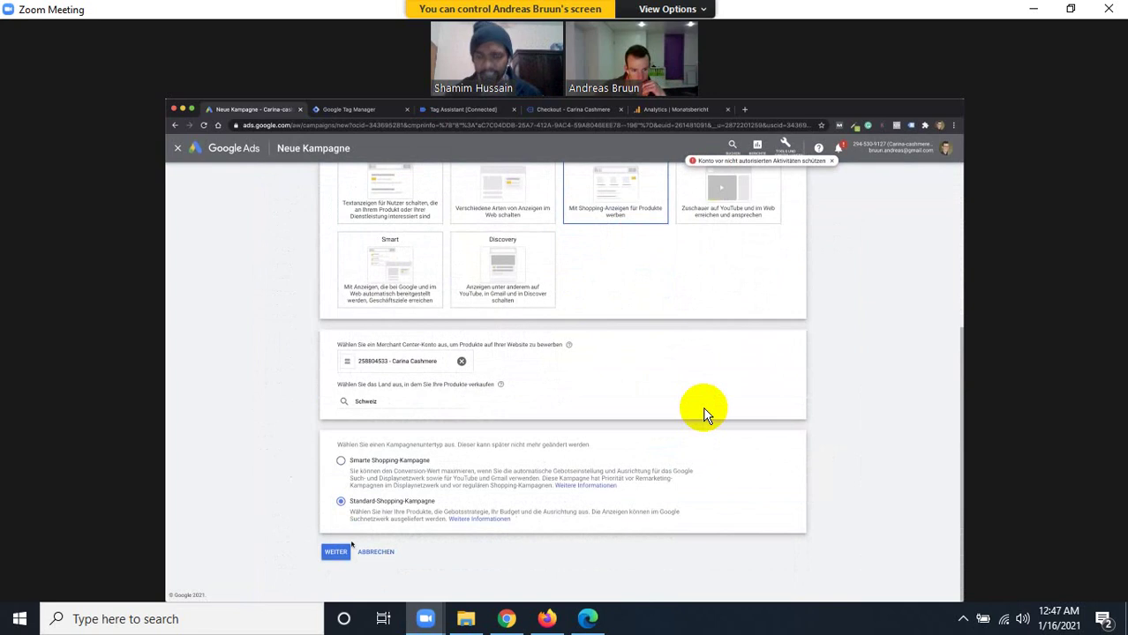
click(347, 549)
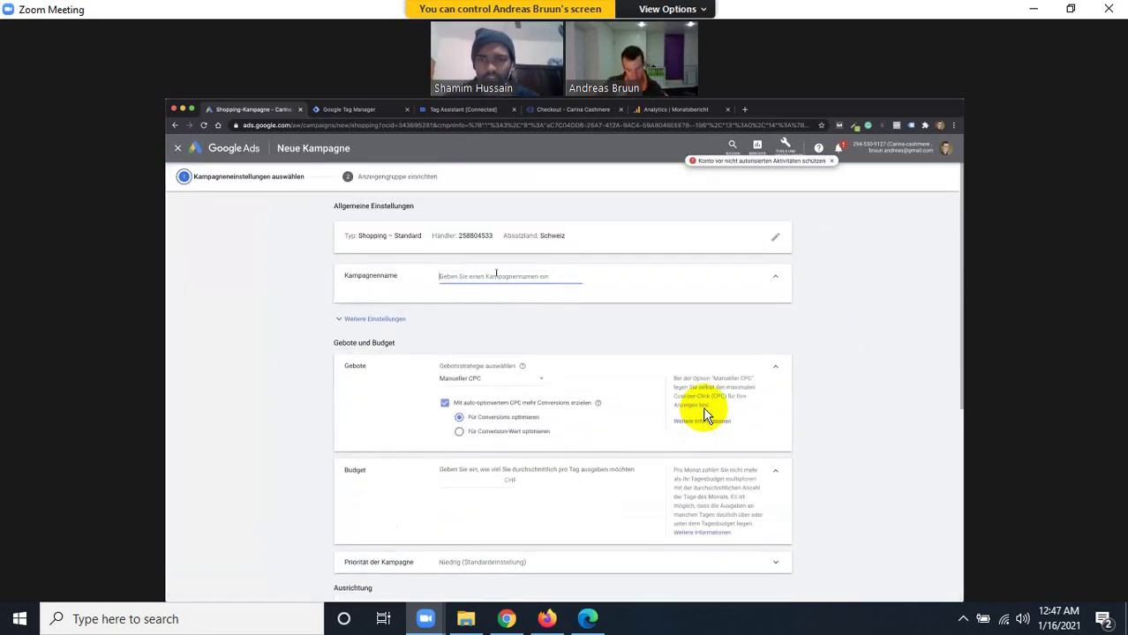
Name the new campaign 'Shopping / Filz alles'.
text(Filz)
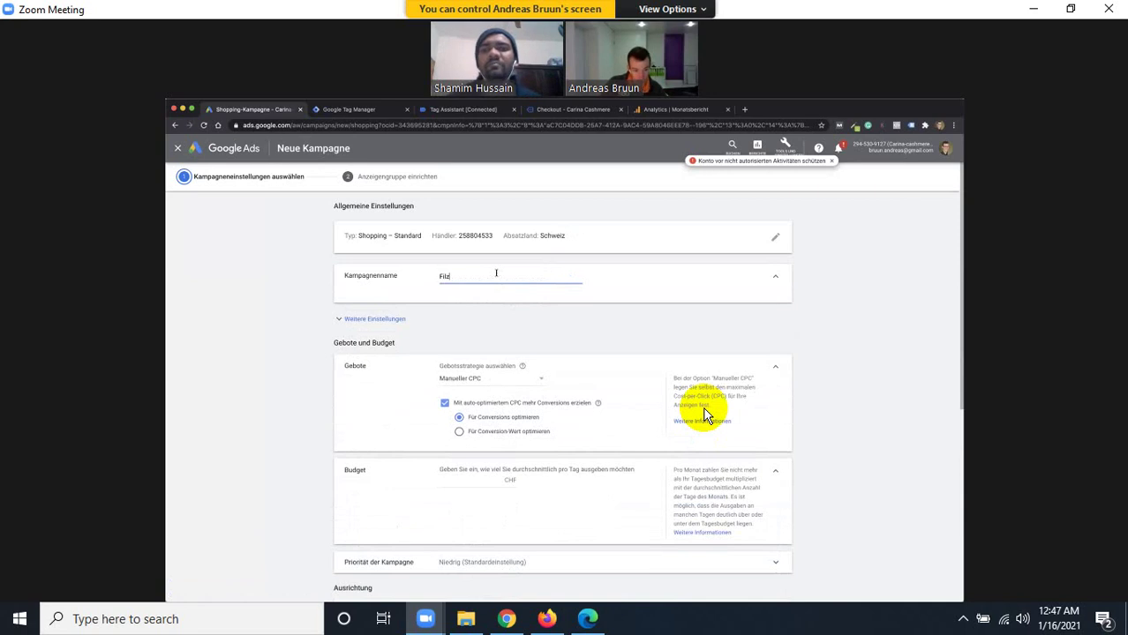
key(BackSpace)
key(BackSpace)
key(BackSpace)
key(BackSpace)
text(Shoppi)
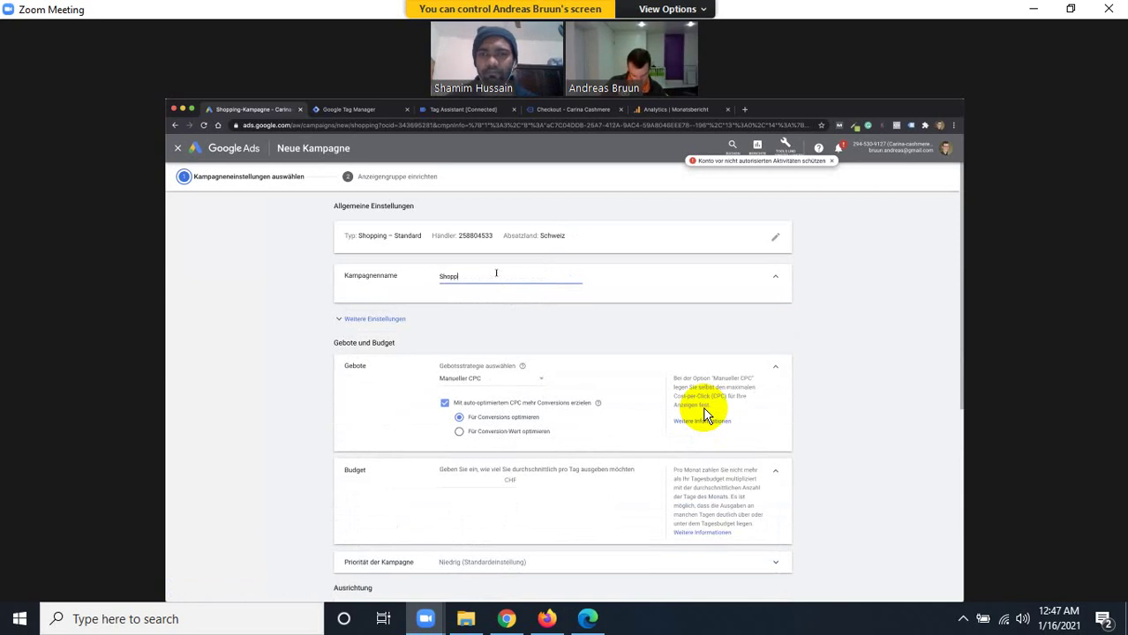
text(ng)
text( / G)
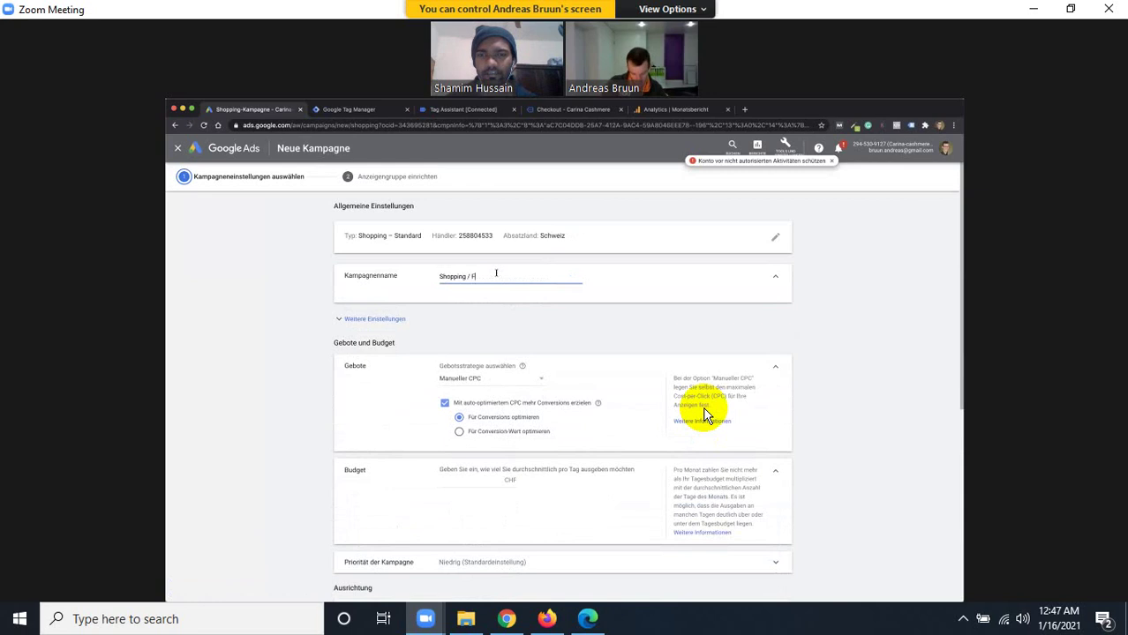
text(ilz alles)
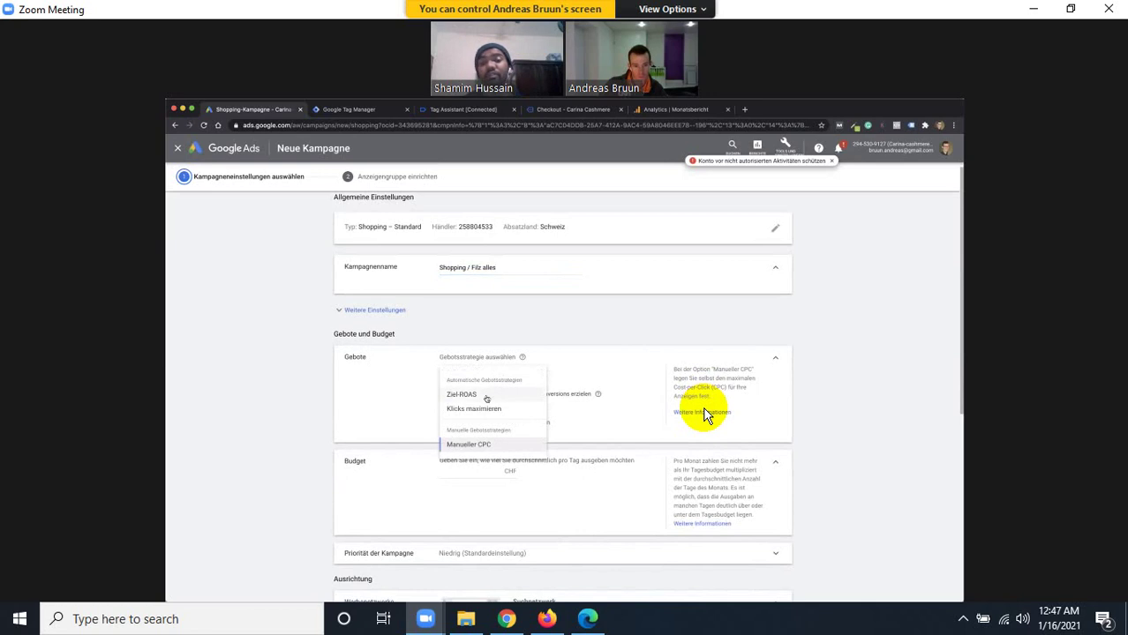
Keep Manueller CPC bidding and set a 10,00 CHF daily budget.
click(567, 365)
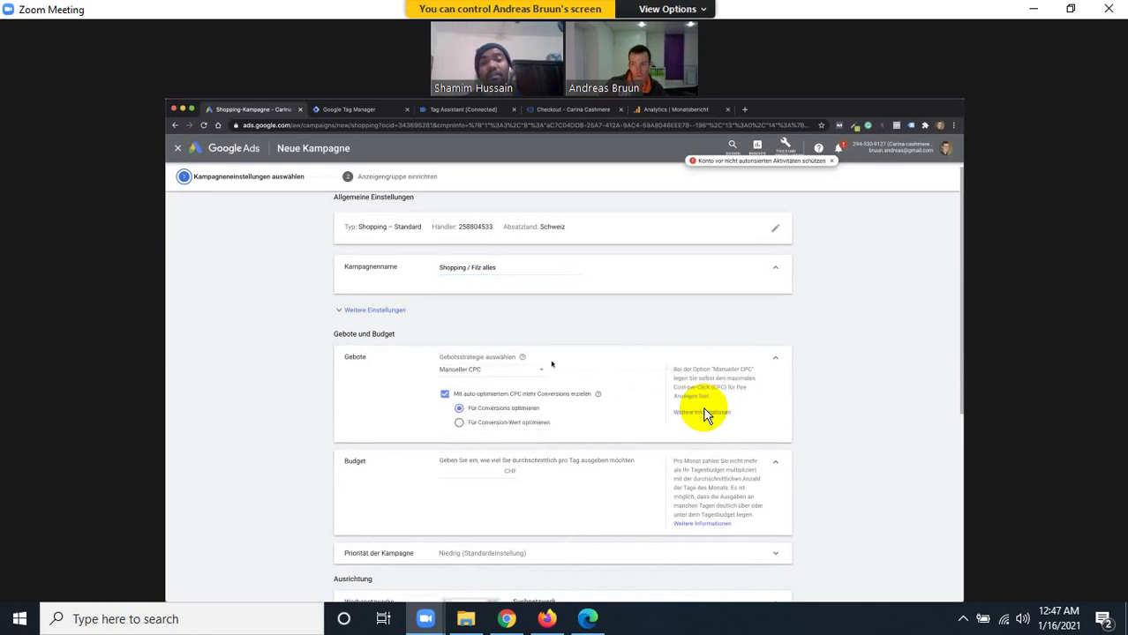
click(501, 372)
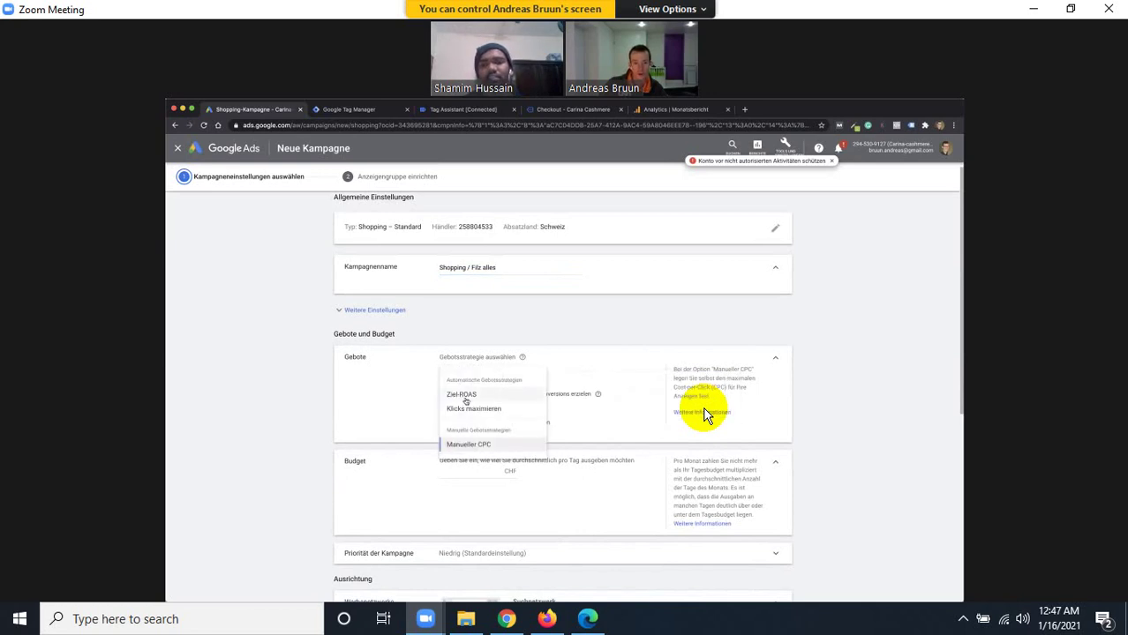
mouse_move(465, 399)
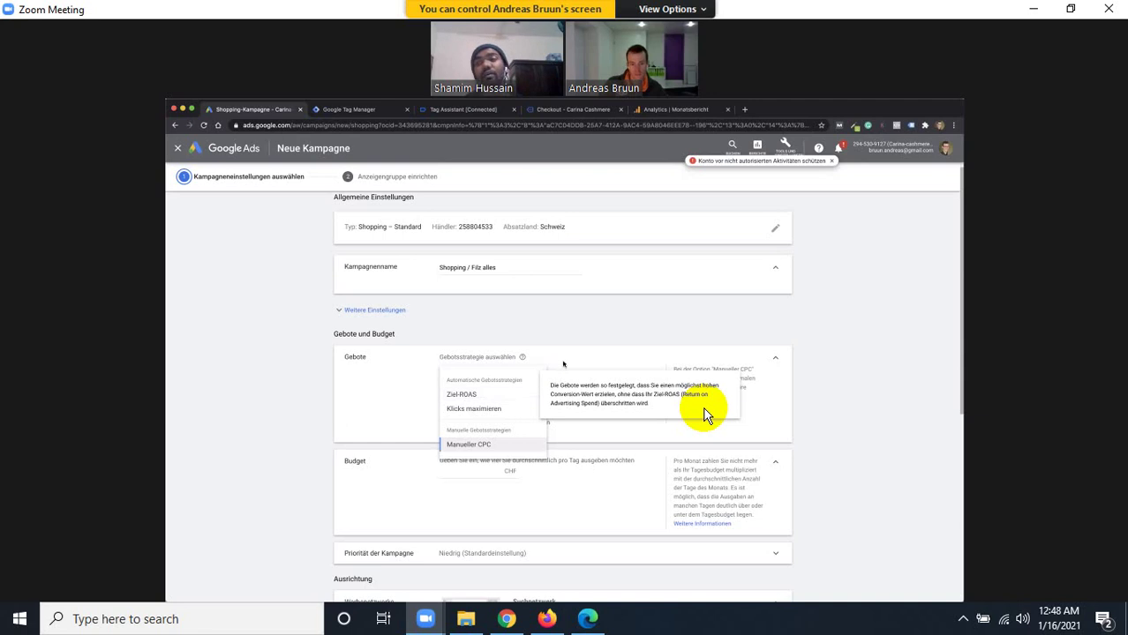
click(564, 358)
scroll(493, 418, down, 1)
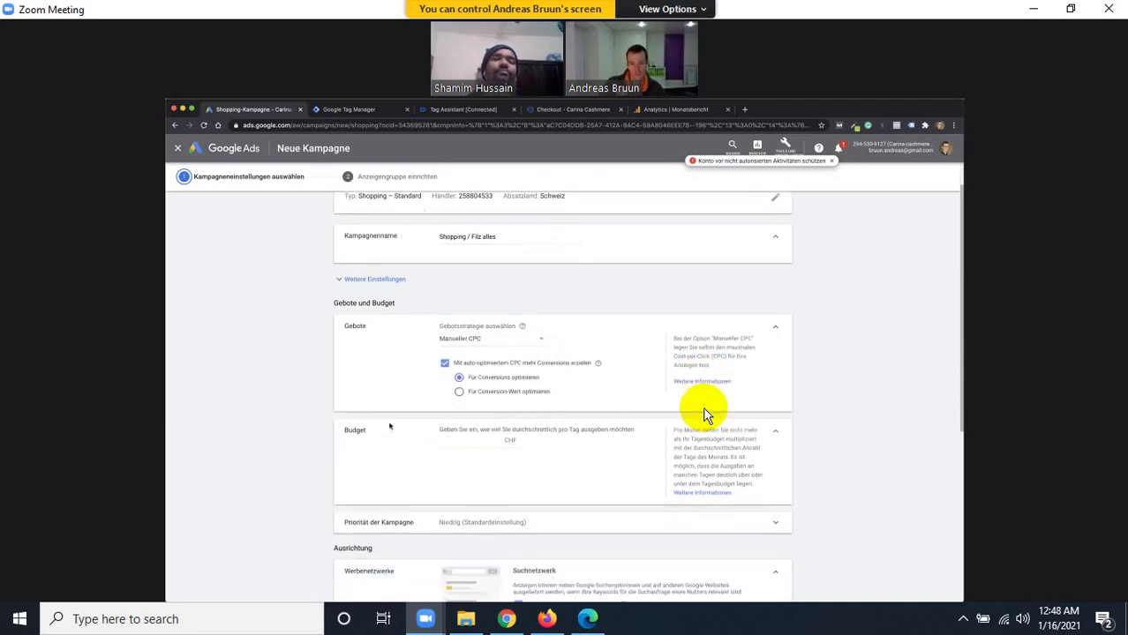
click(492, 418)
text(10)
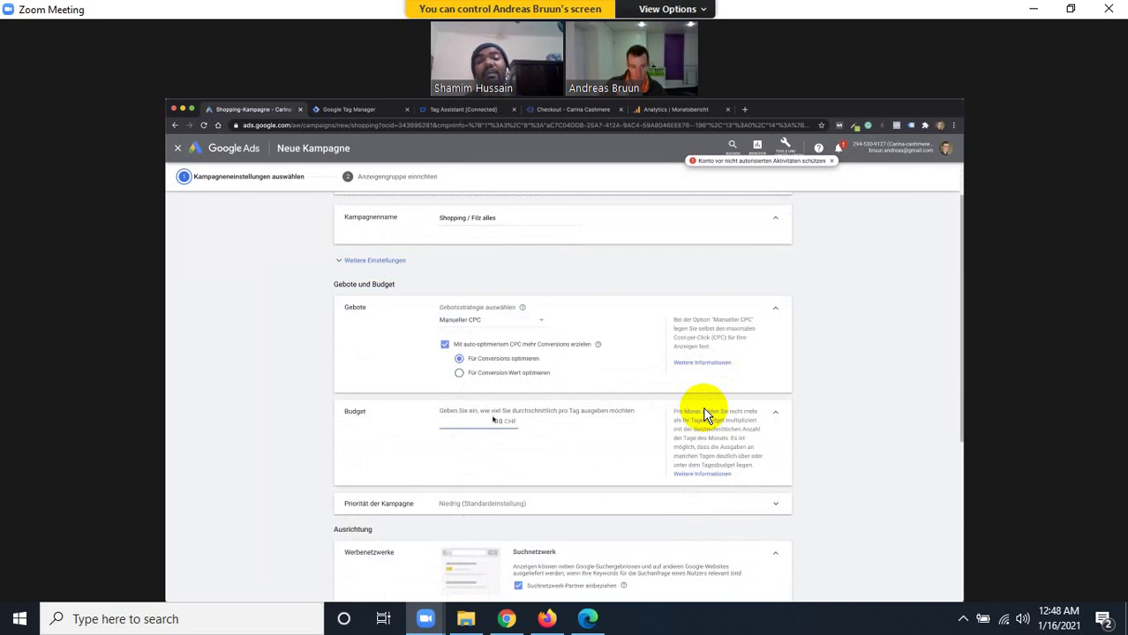
click(554, 452)
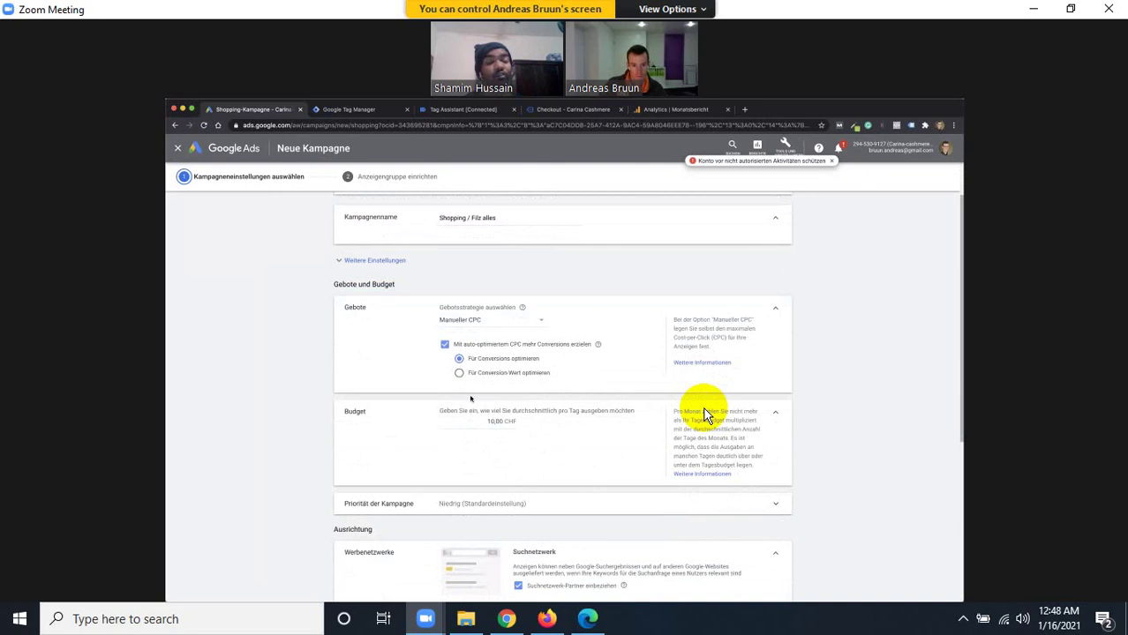
scroll(706, 414, down, 3)
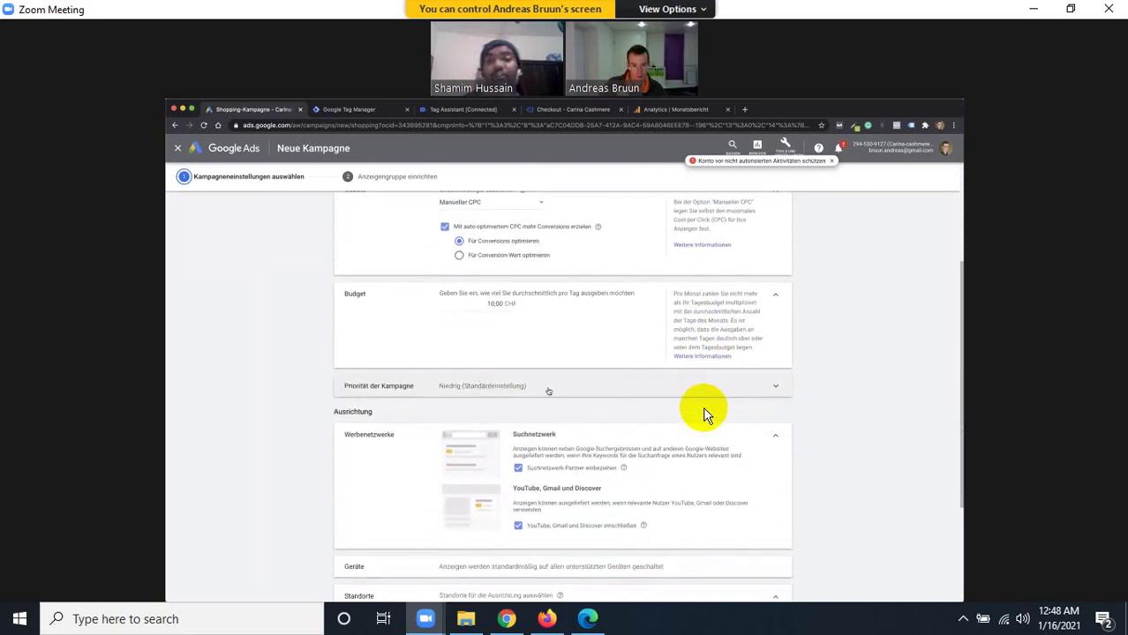
click(548, 390)
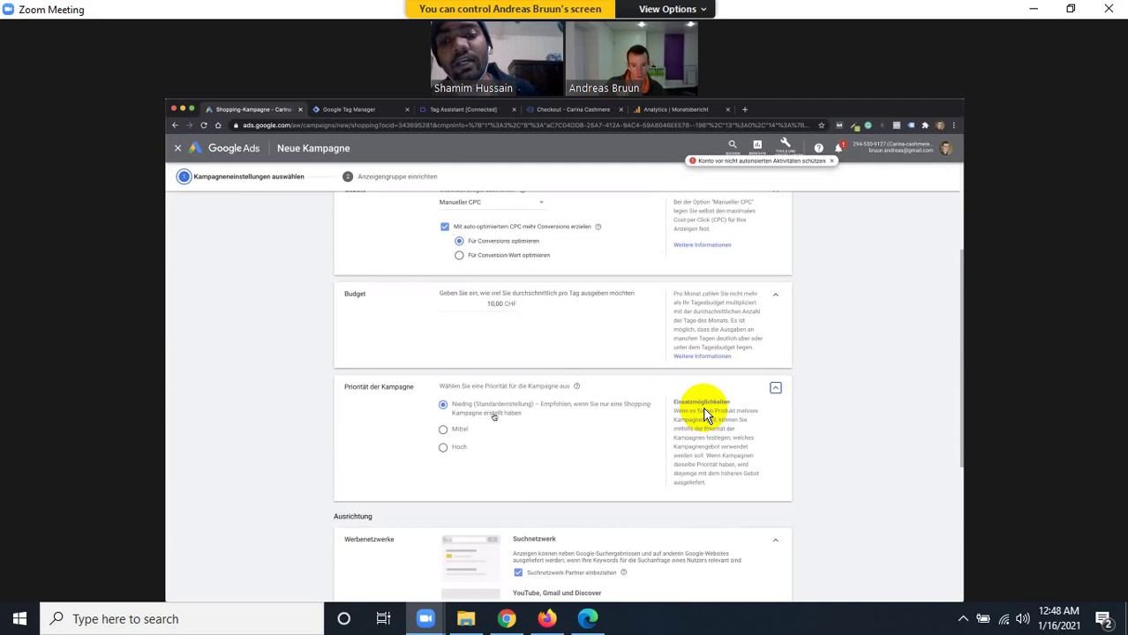
scroll(495, 416, up, 3)
click(506, 342)
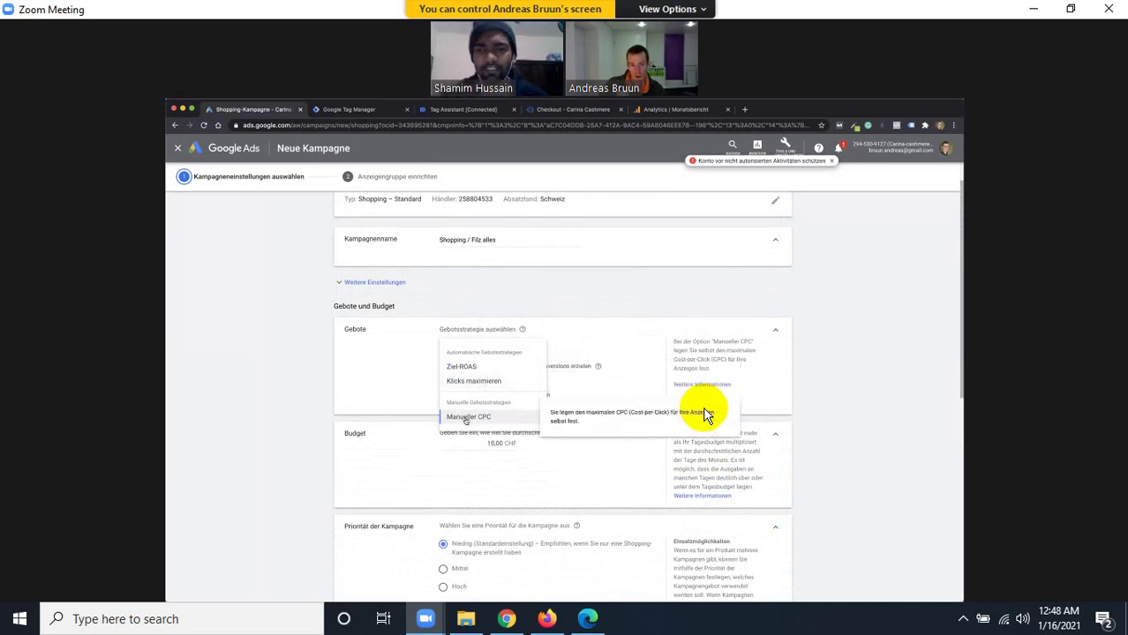
click(466, 417)
scroll(468, 450, down, 1)
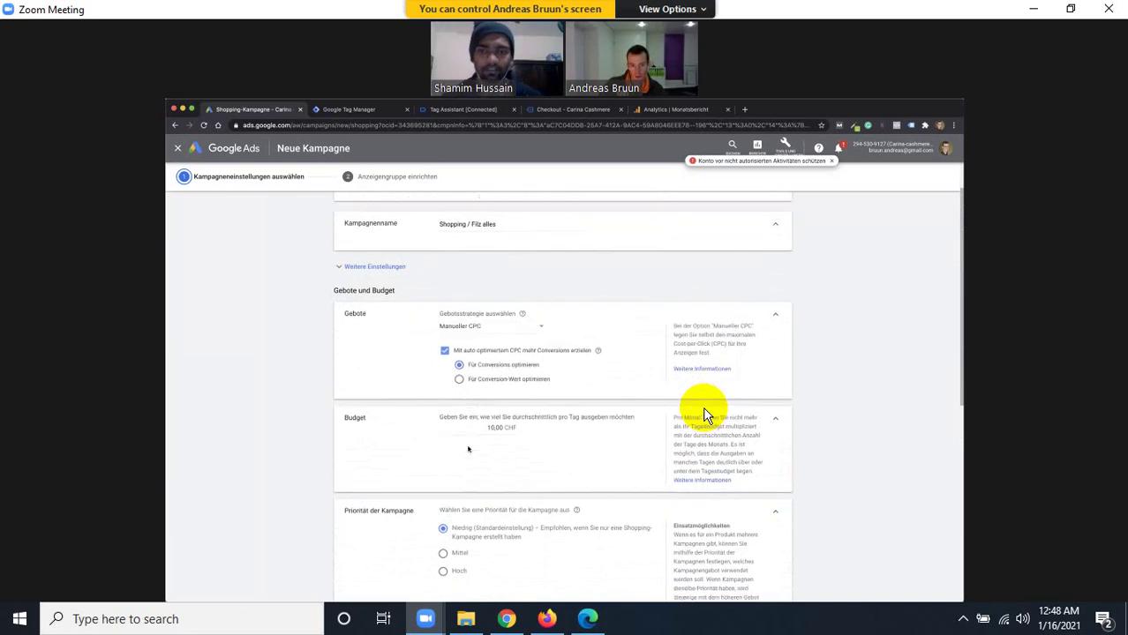
scroll(468, 449, down, 5)
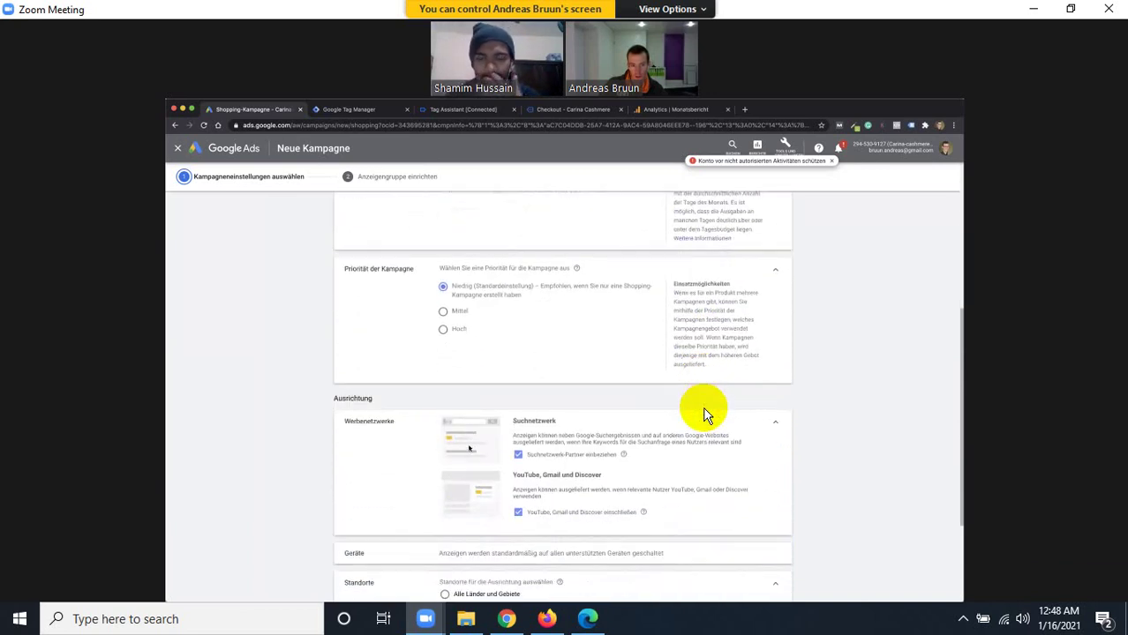
scroll(468, 450, down, 2)
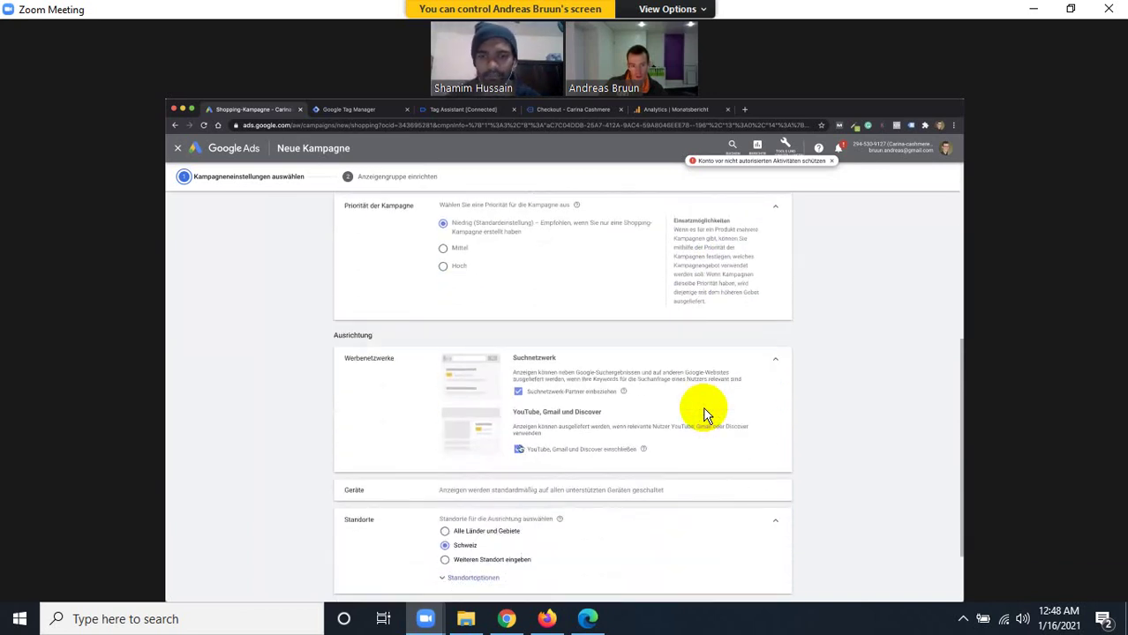
scroll(494, 420, up, 3)
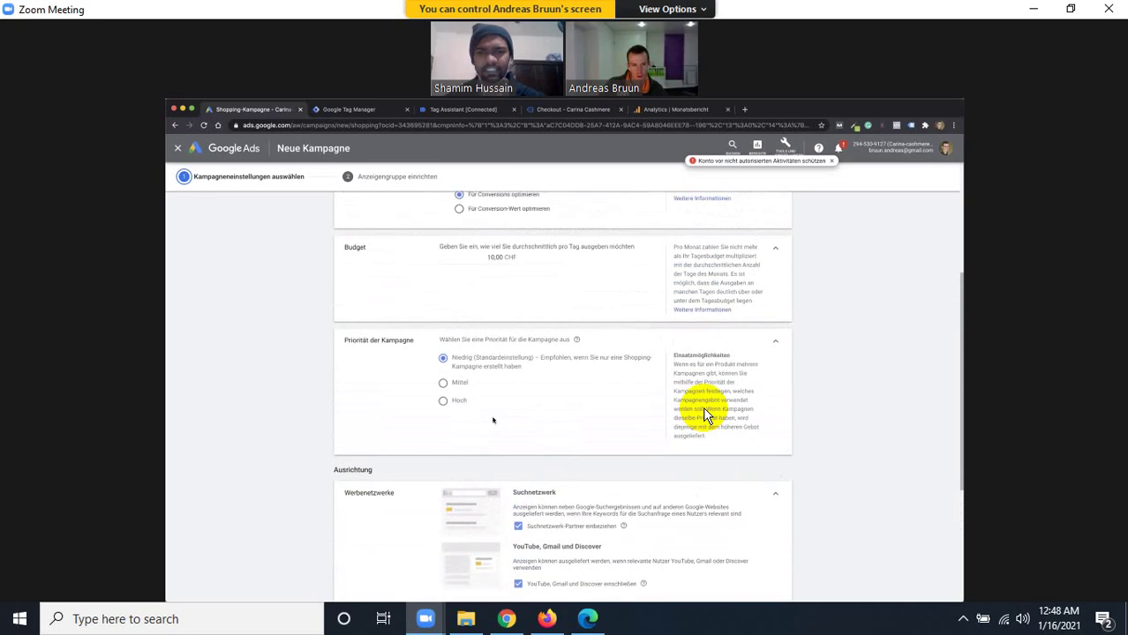
scroll(494, 420, up, 1)
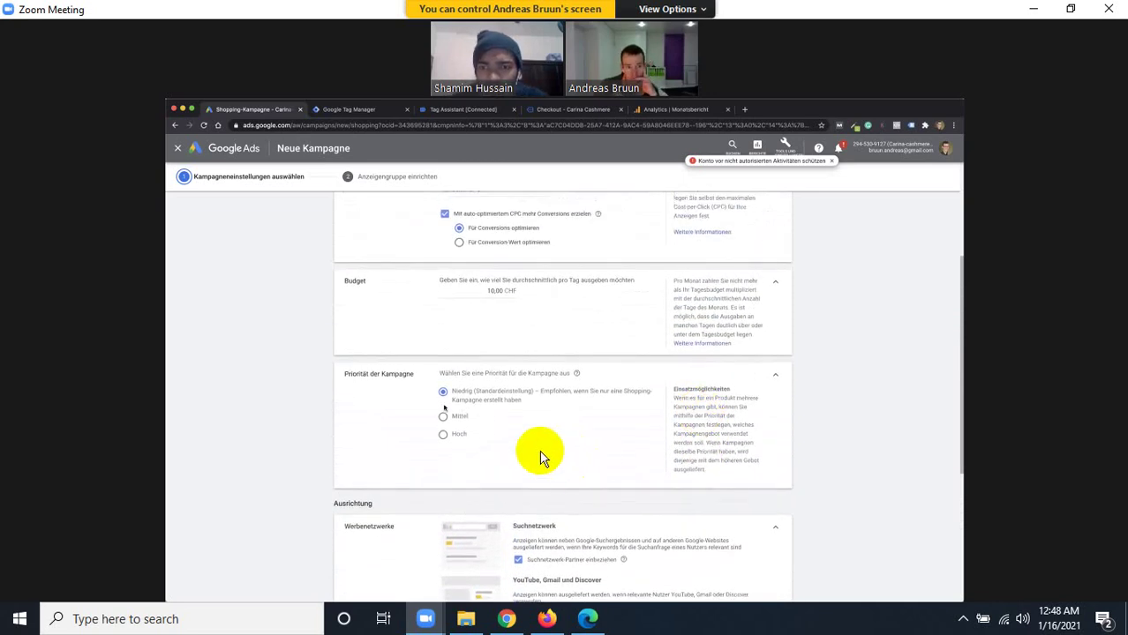
scroll(477, 250, up, 2)
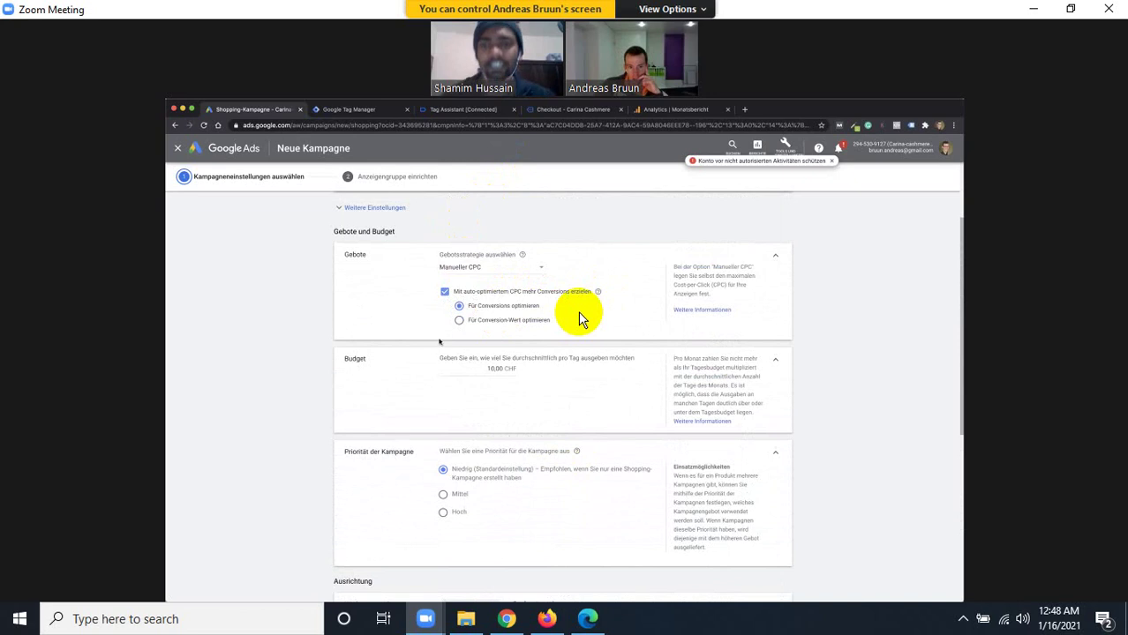
scroll(440, 341, down, 3)
scroll(441, 339, up, 3)
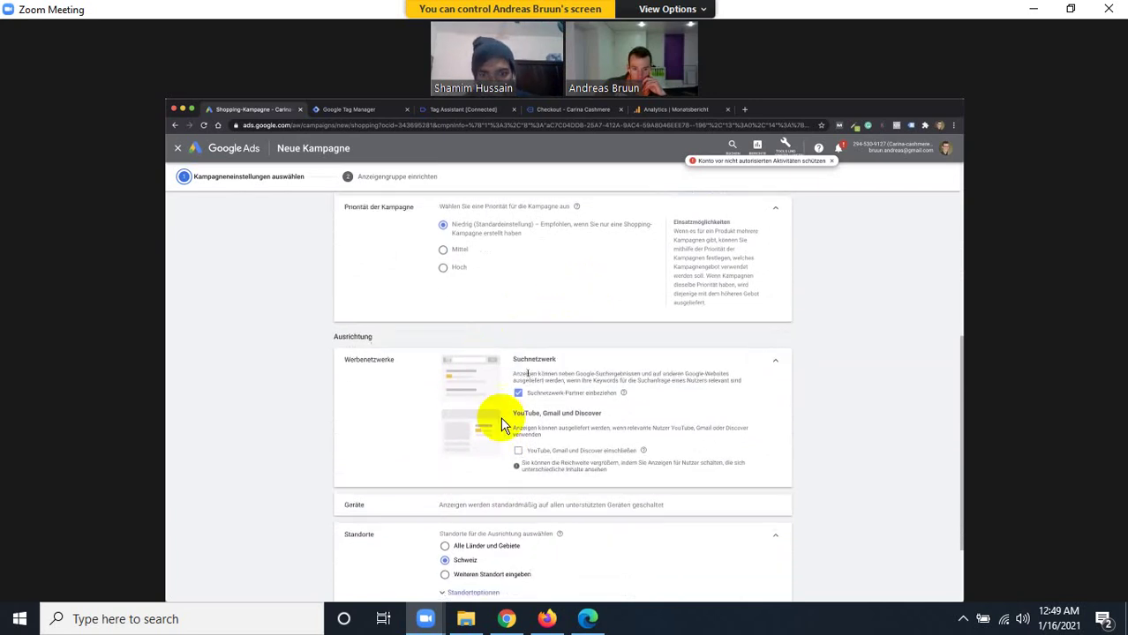
Scroll down to review the Schweiz location and start-date settings.
scroll(520, 406, down, 2)
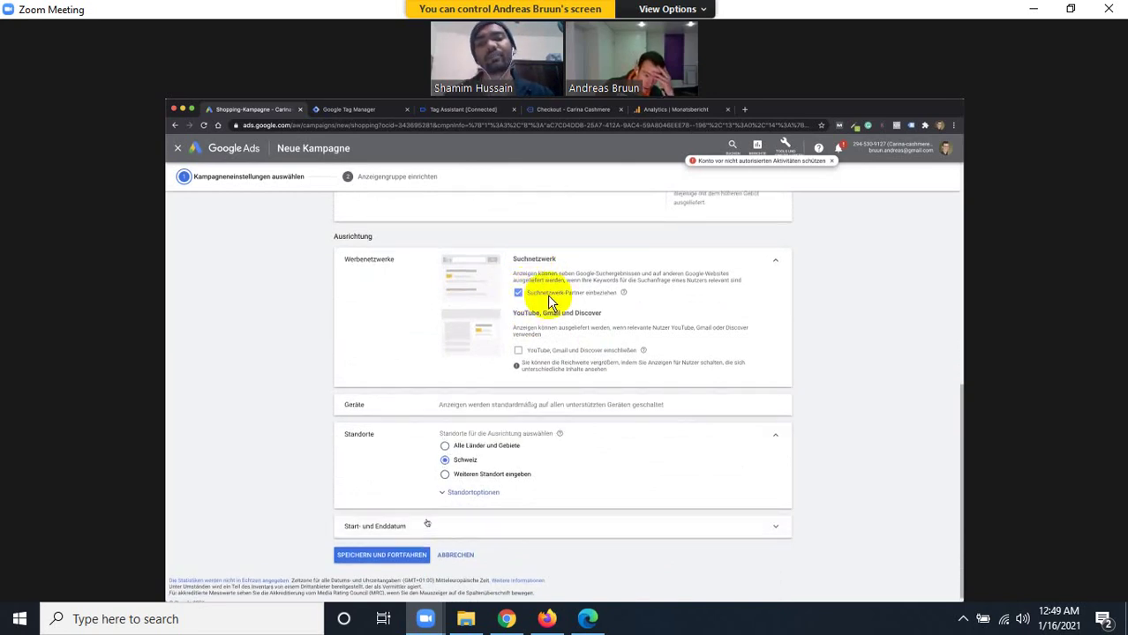
Expand Standortoptionen and exclude search network partners from the campaign.
click(457, 498)
scroll(459, 494, down, 1)
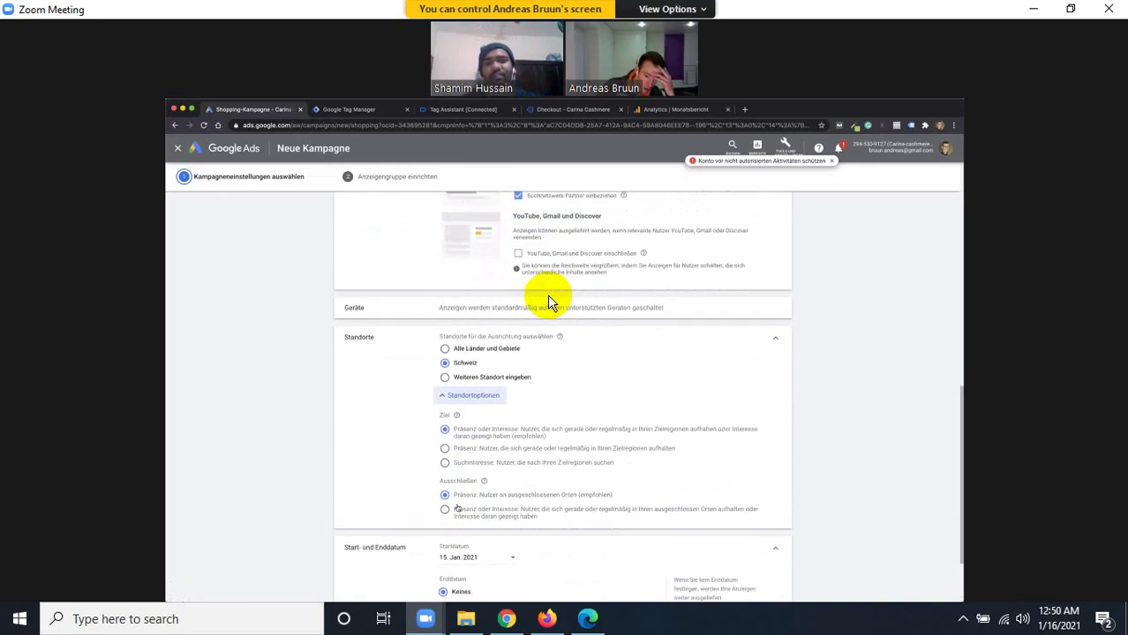
scroll(548, 300, down, 1)
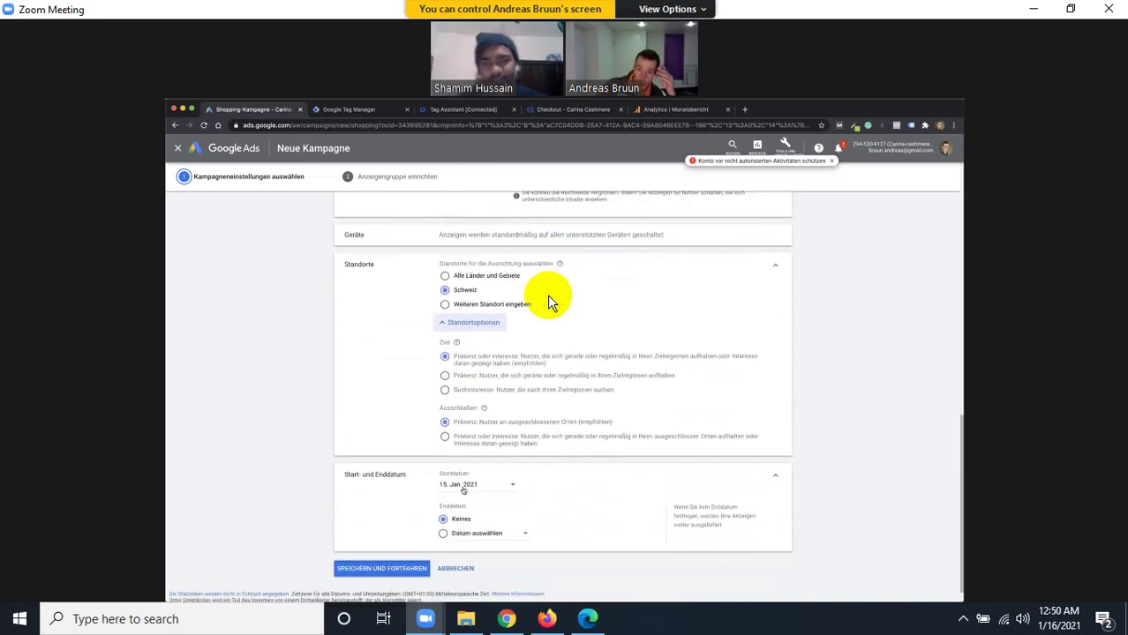
scroll(549, 300, up, 3)
scroll(547, 294, up, 2)
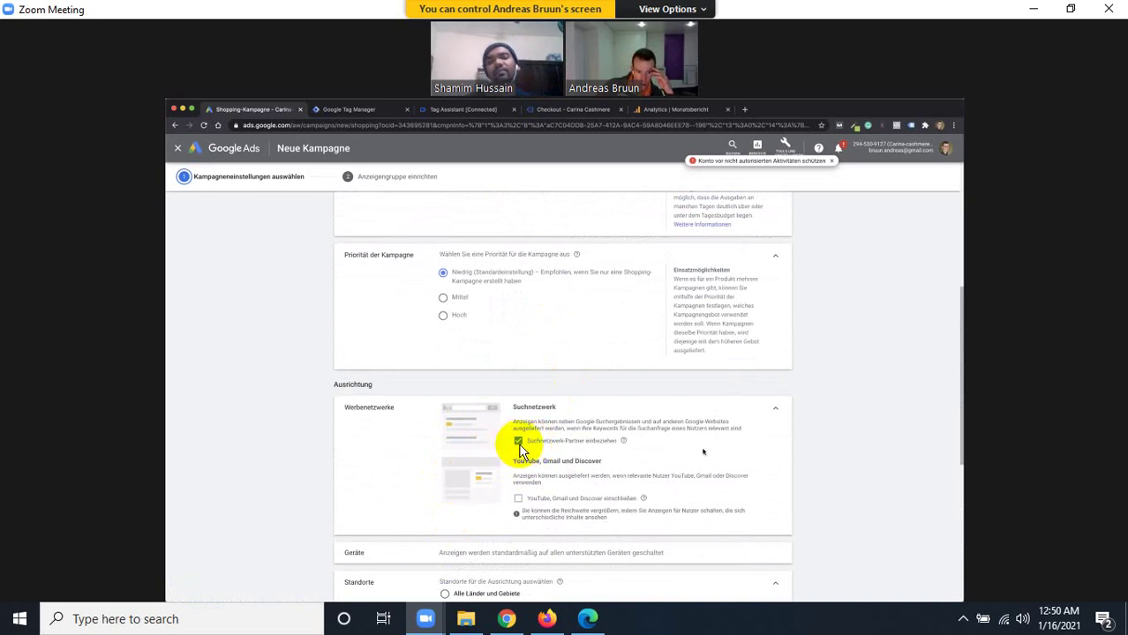
click(518, 444)
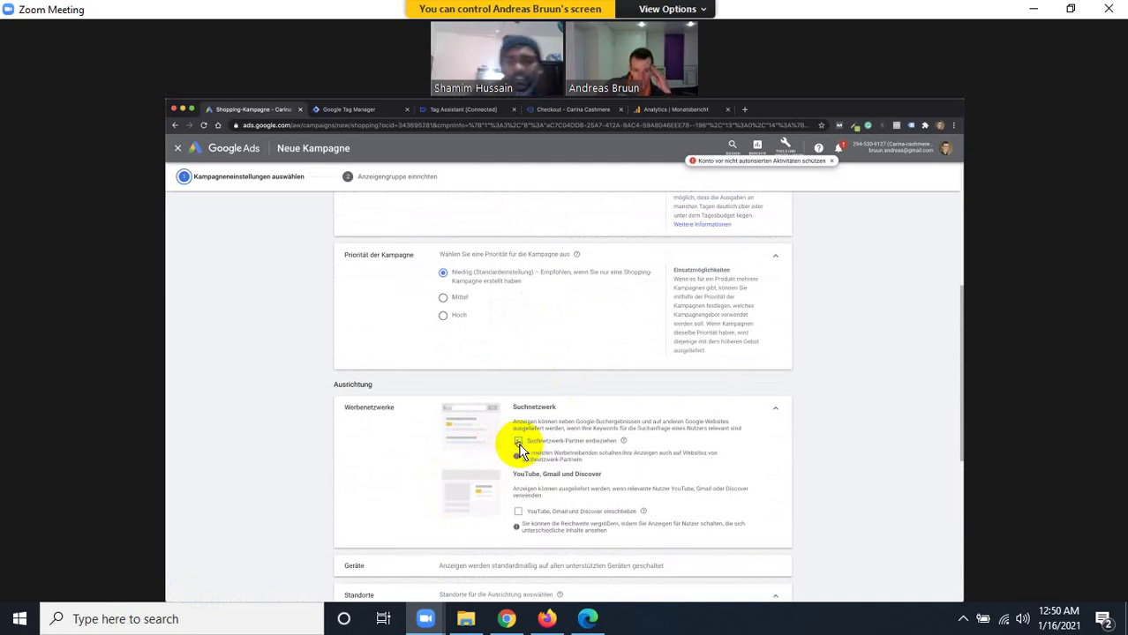
Save the campaign settings and continue to the ad group step.
scroll(521, 451, down, 1)
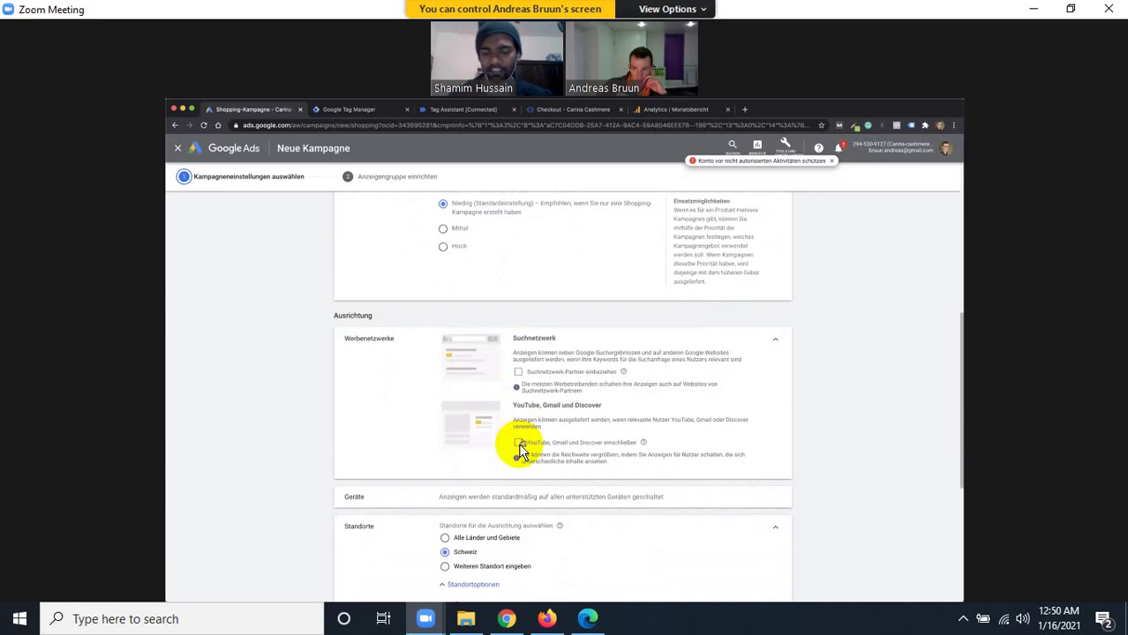
scroll(520, 448, down, 2)
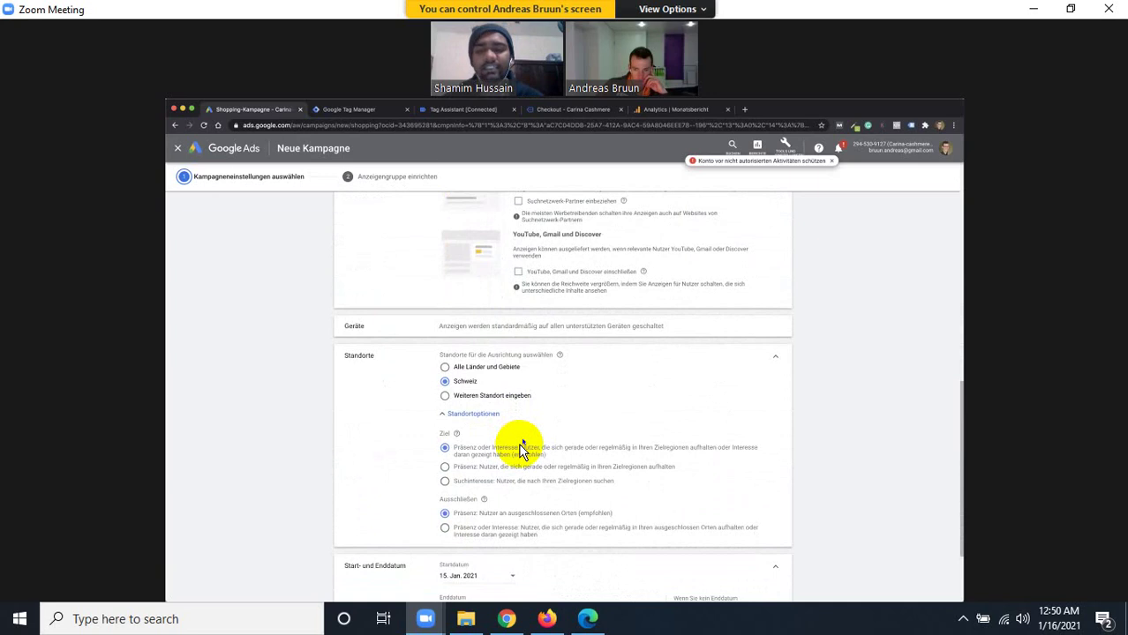
scroll(520, 449, down, 2)
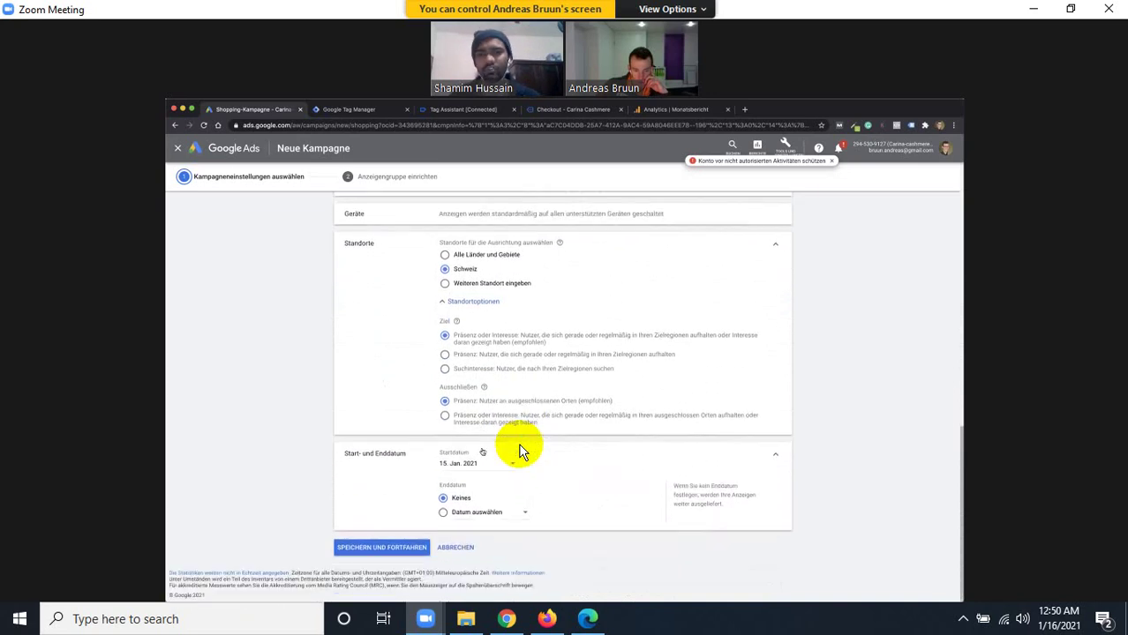
click(406, 553)
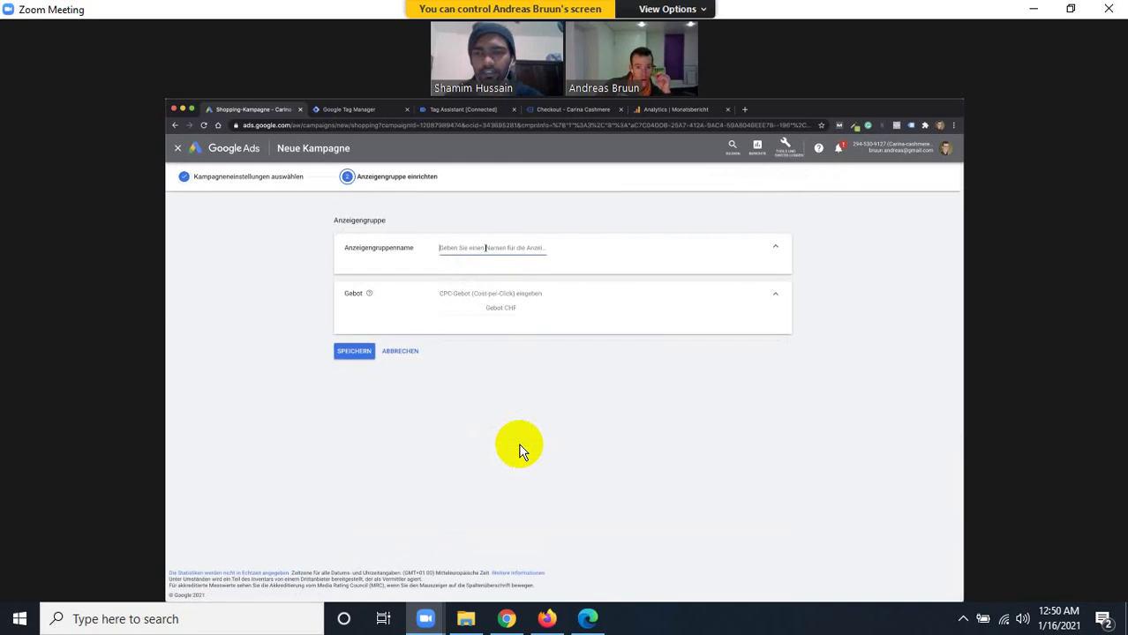
Name the ad group 'Filz Alles', give it a 1 CHF CPC bid, and save.
click(485, 248)
text(Filz)
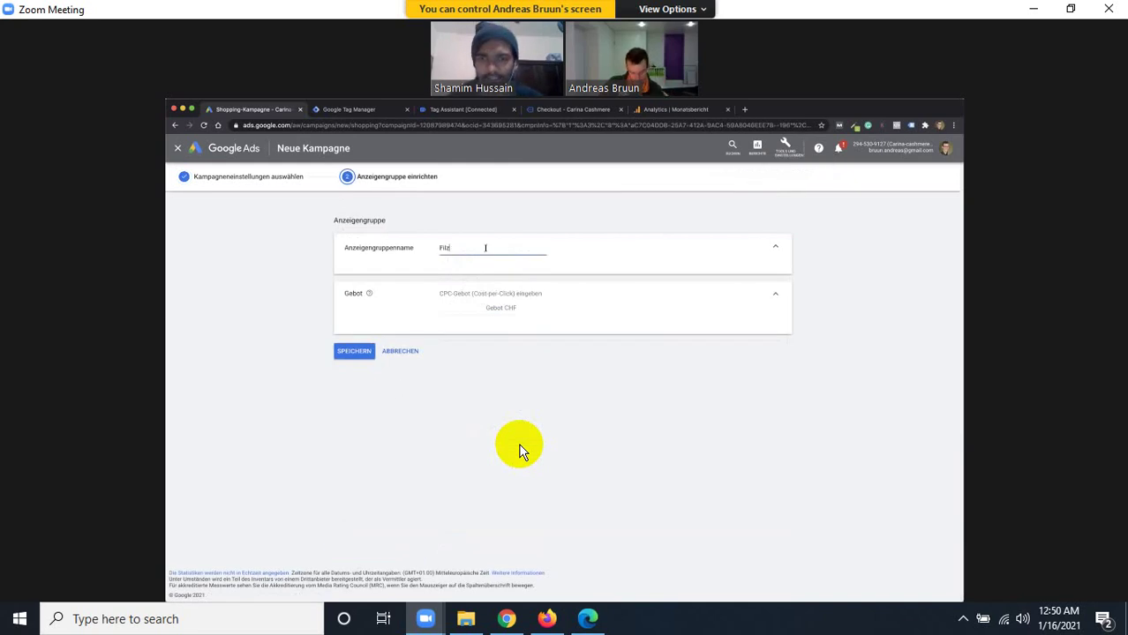
text( Alles)
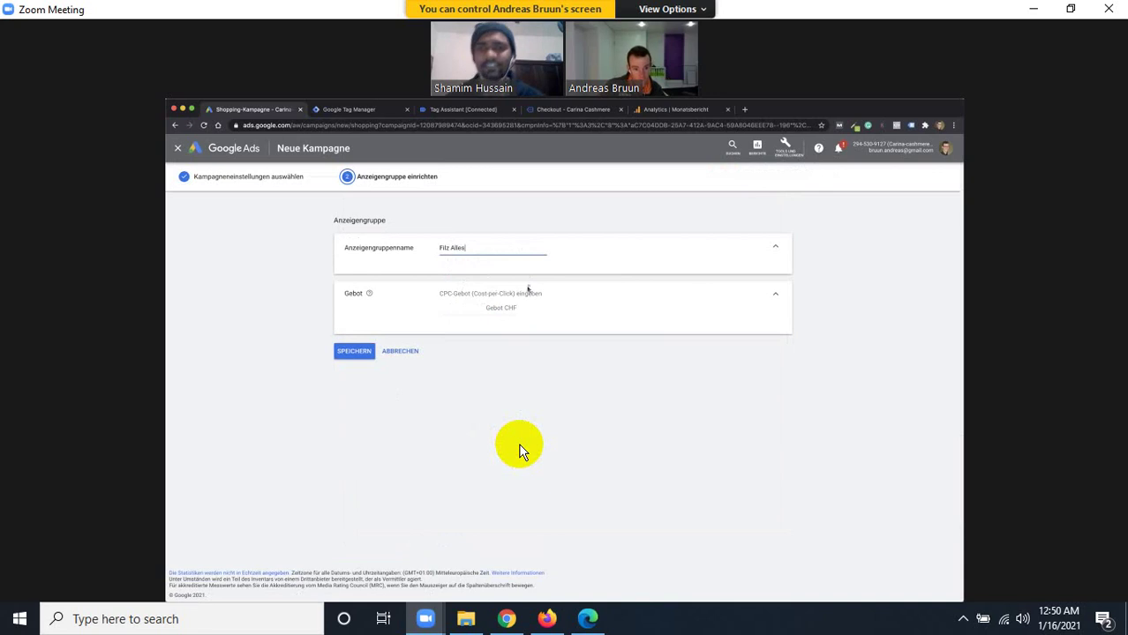
click(497, 309)
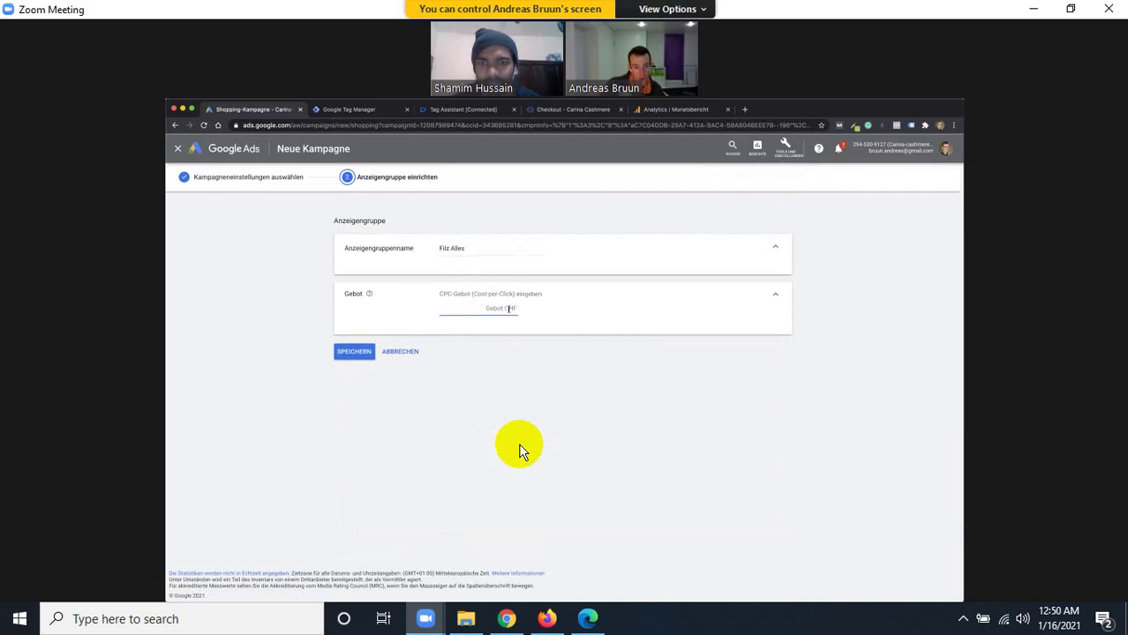
text(1)
click(411, 339)
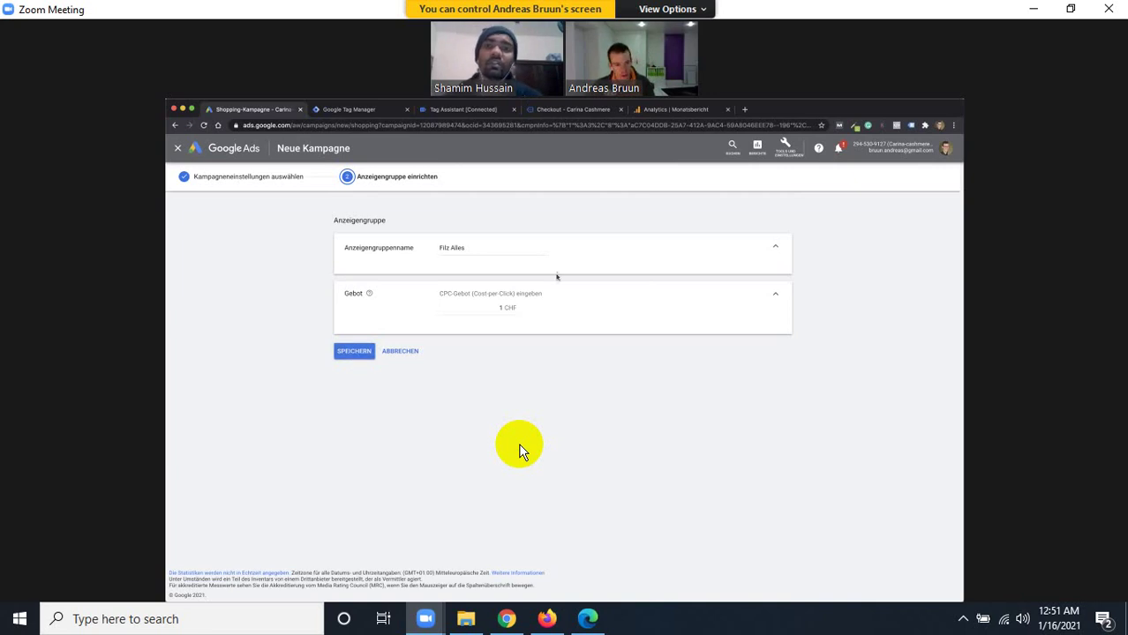
click(499, 308)
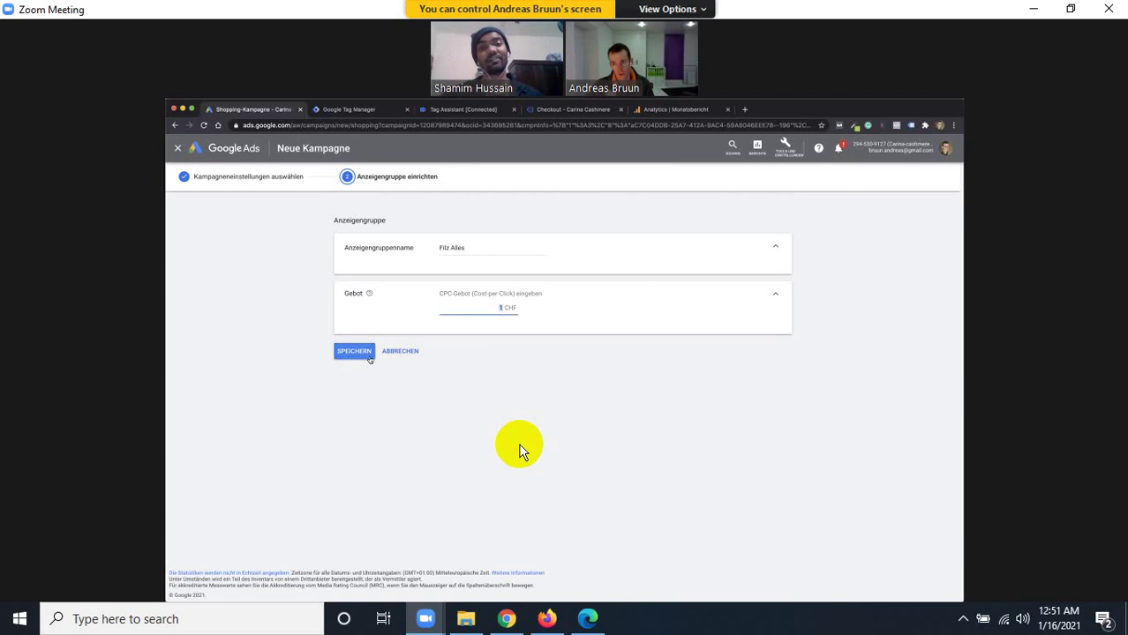
click(368, 352)
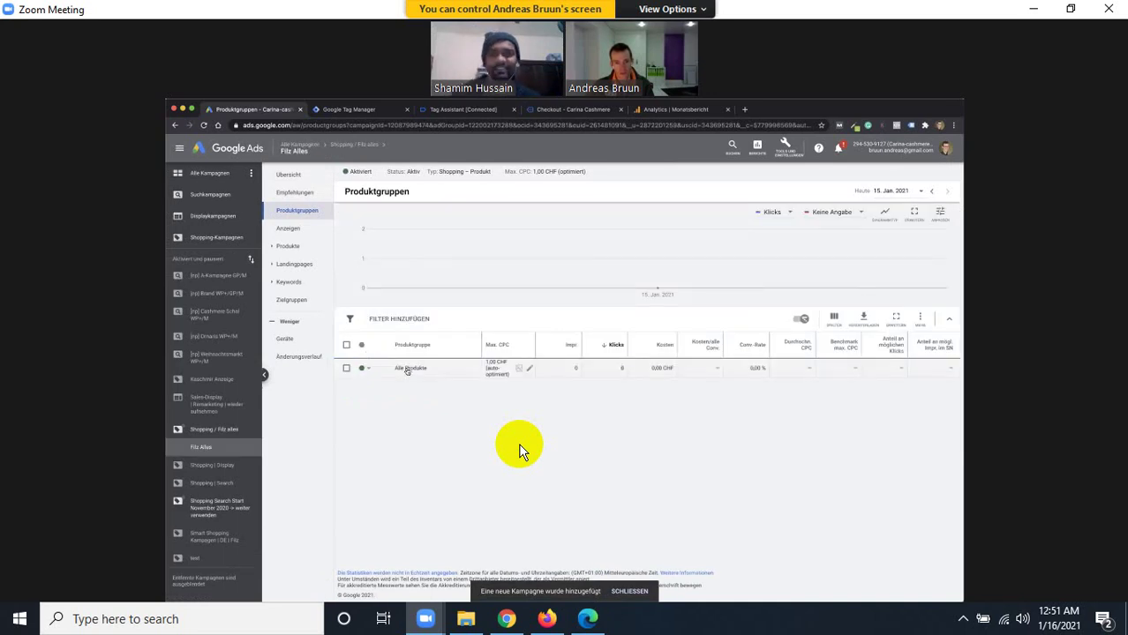
View the Filz Alles product table, then go back to Produktgruppen.
mouse_move(418, 371)
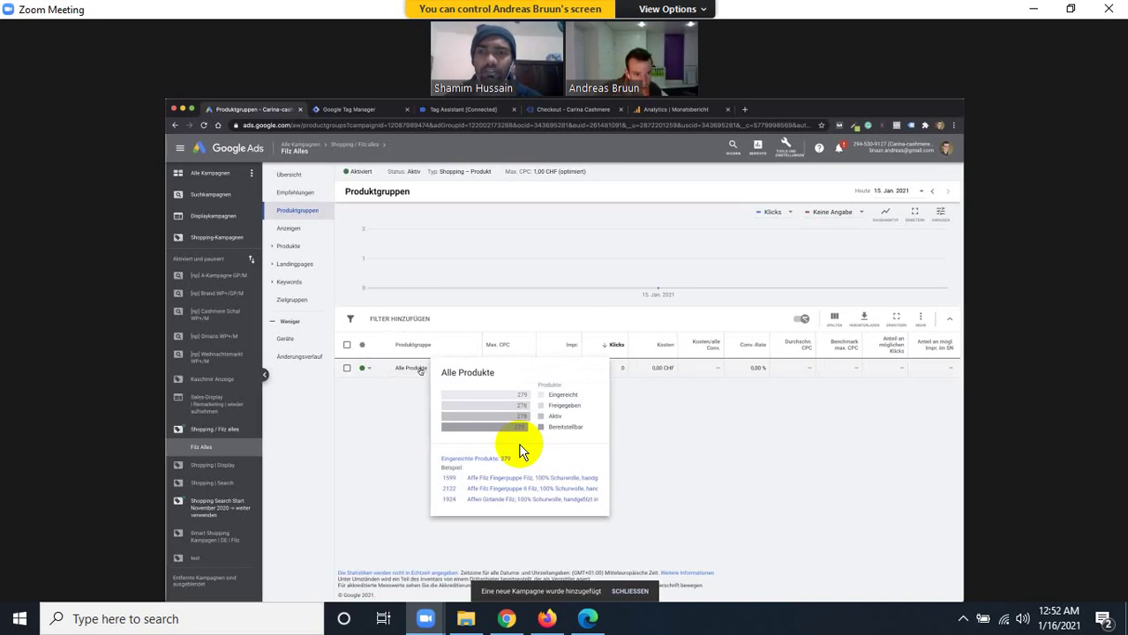
click(287, 247)
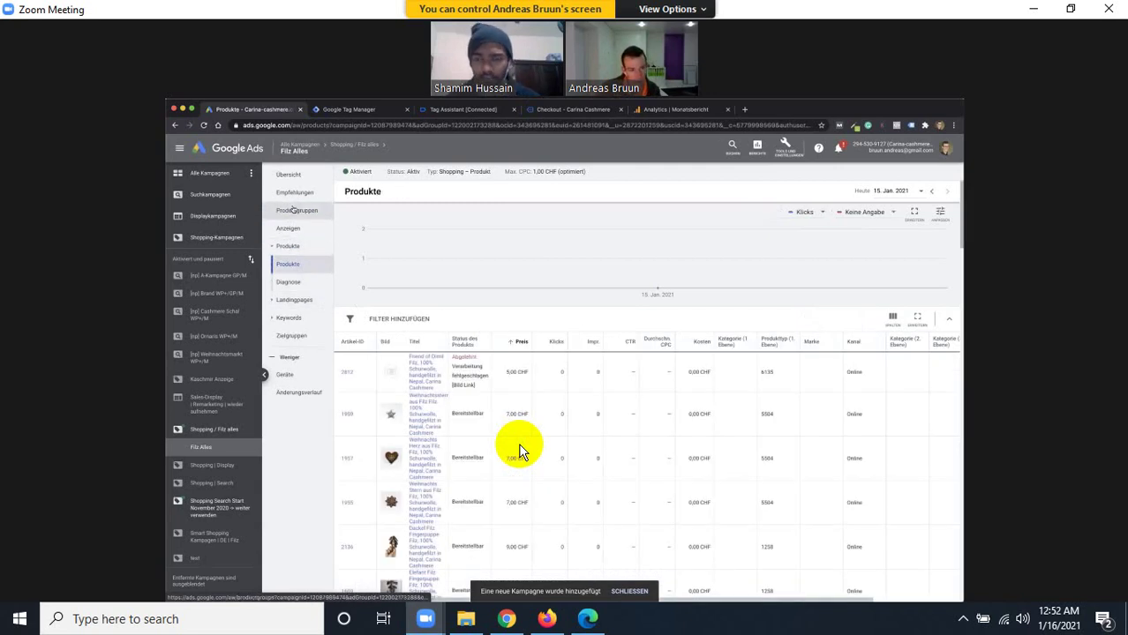
click(294, 211)
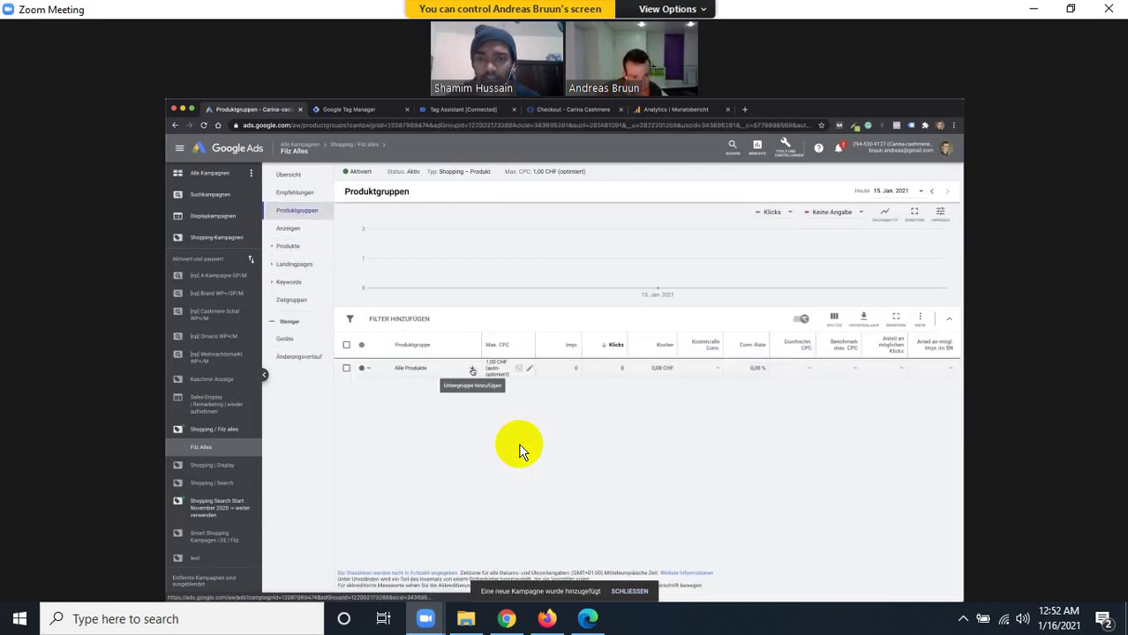
Subdivide Alle Produkte by Produkttyp, ticking 6267, 6135, 5504, 1933, 1258 and 1242.
click(472, 369)
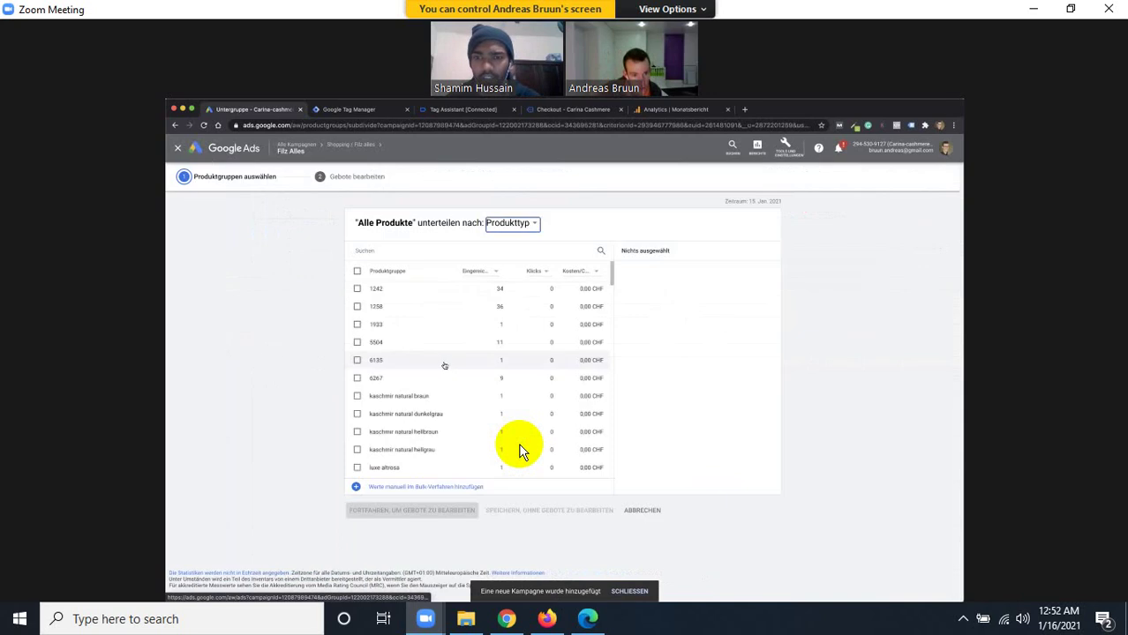
click(357, 382)
click(357, 362)
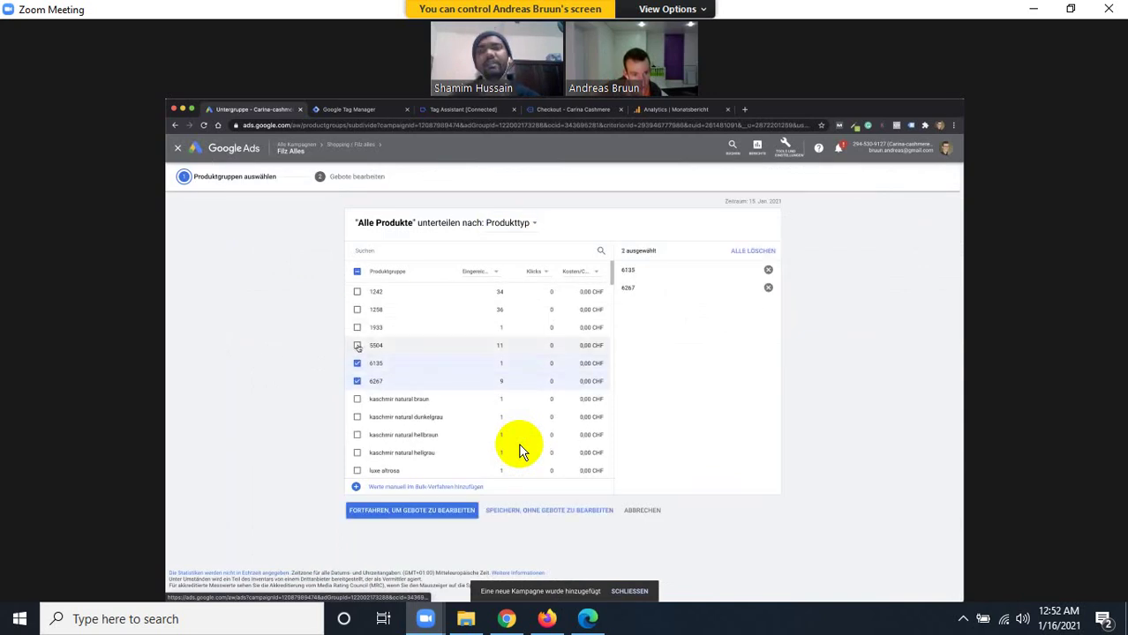
click(357, 345)
click(356, 327)
click(357, 310)
click(356, 291)
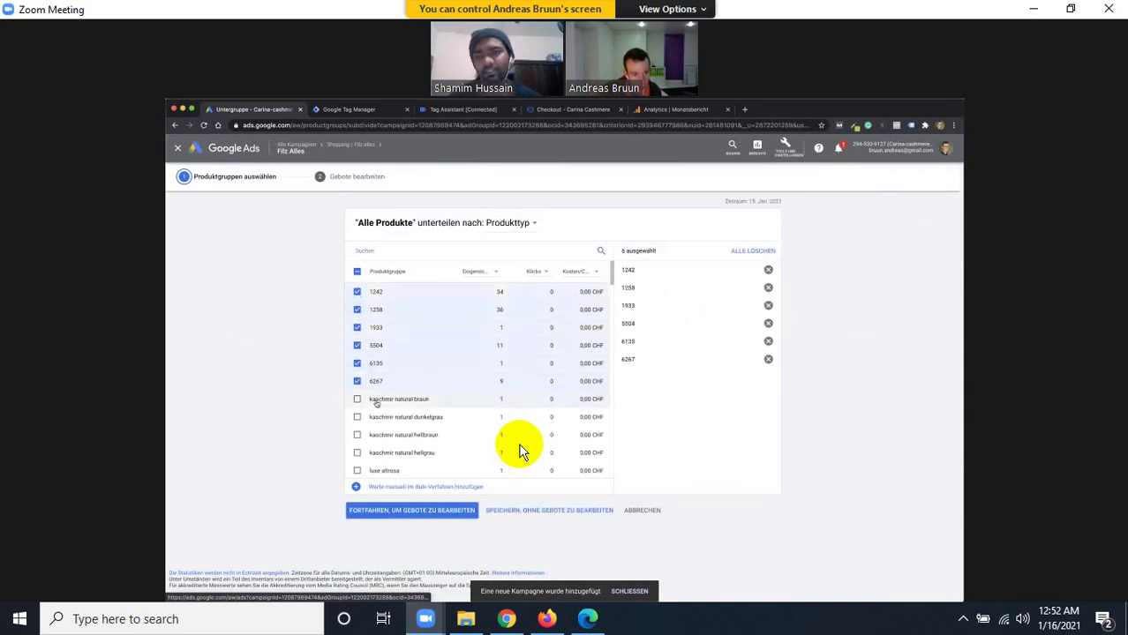
scroll(376, 404, down, 1)
scroll(376, 404, down, 5)
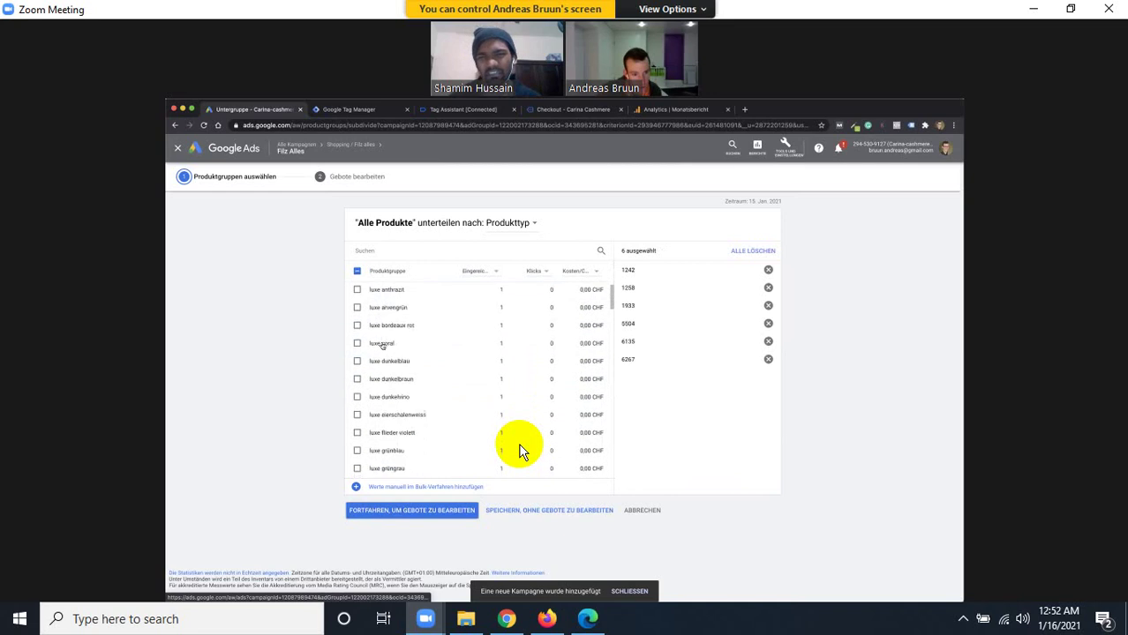
scroll(519, 451, down, 5)
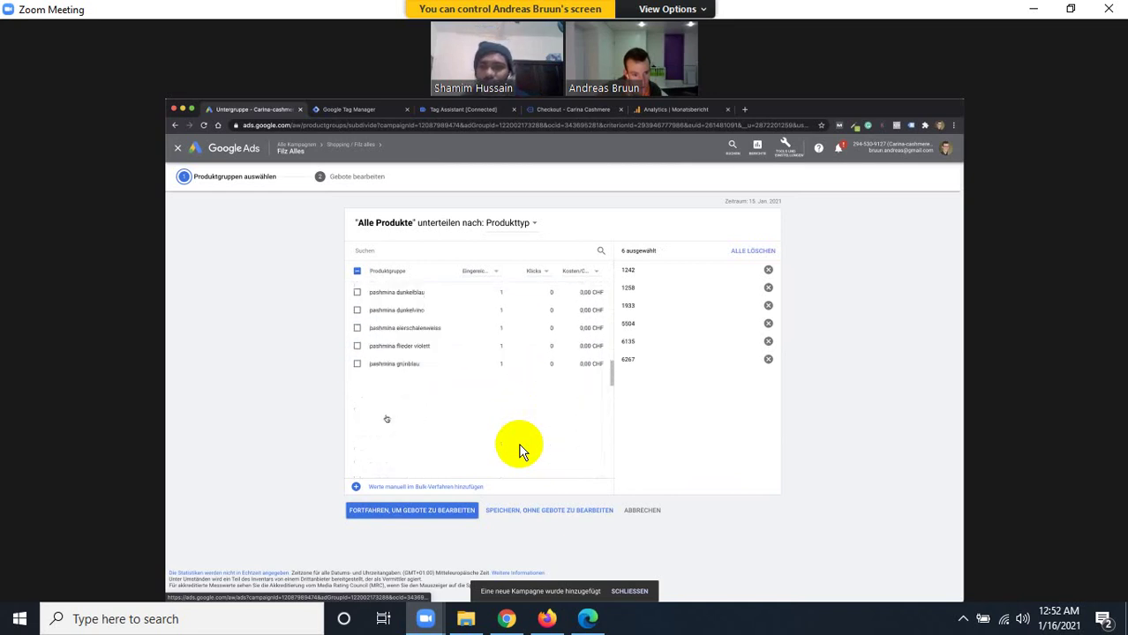
scroll(519, 451, down, 6)
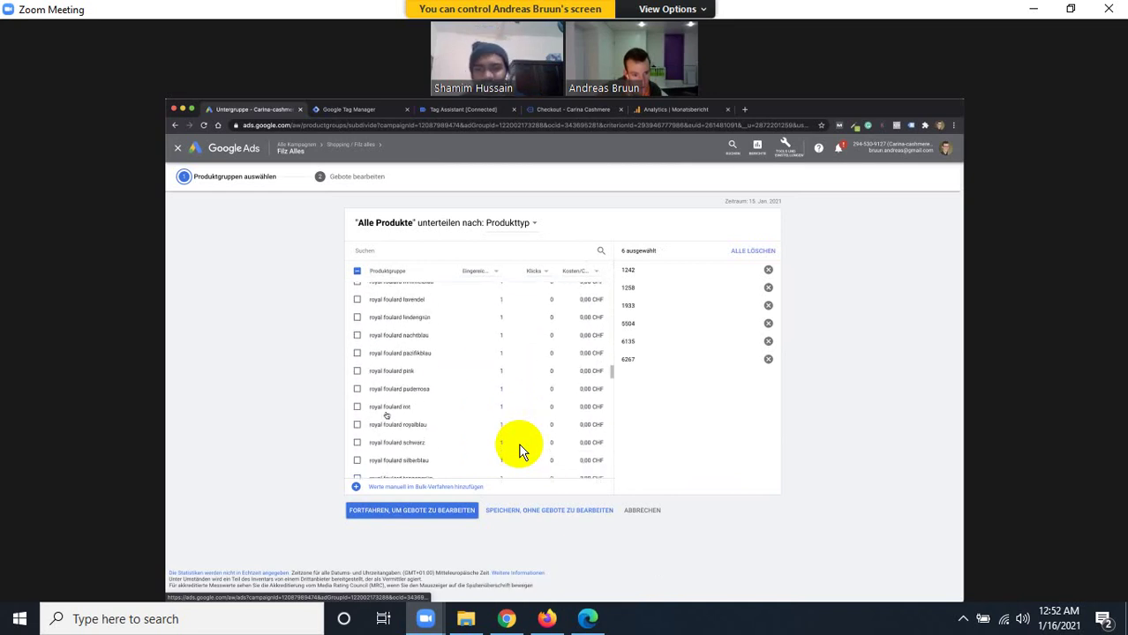
scroll(519, 451, down, 8)
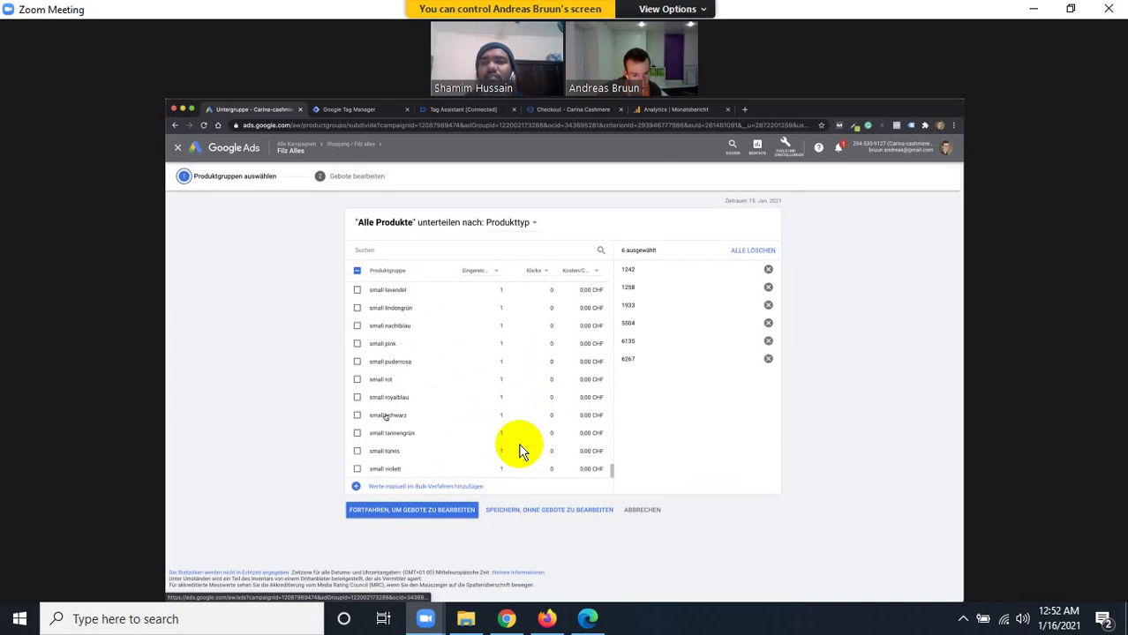
Proceed to bids and save the six product-type subgroups at 1,00 CHF each.
click(415, 510)
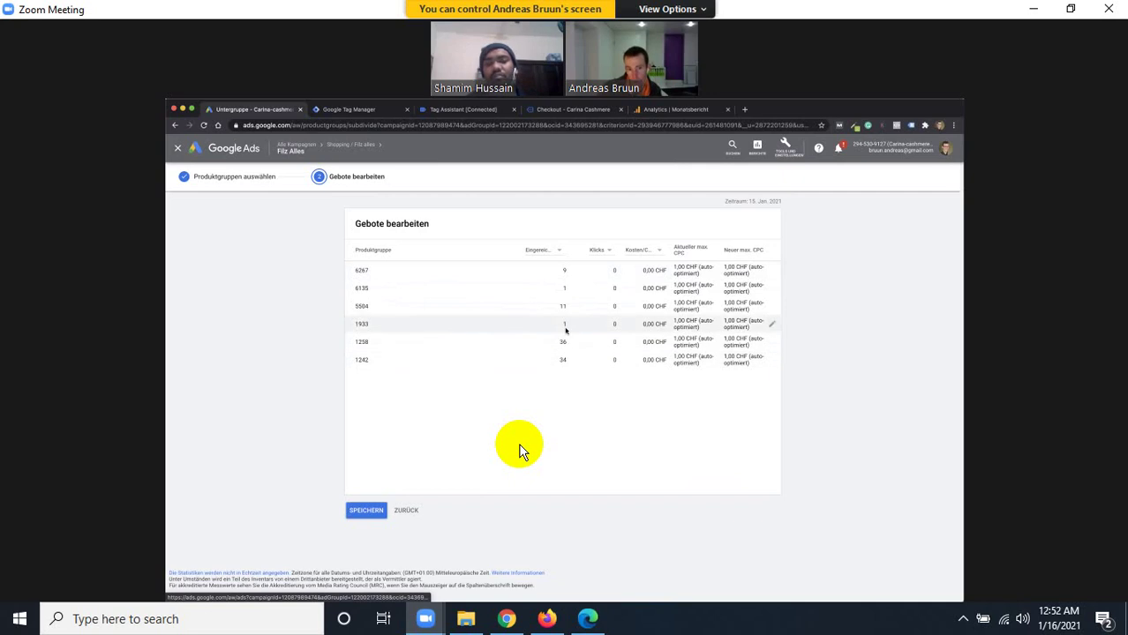
click(367, 511)
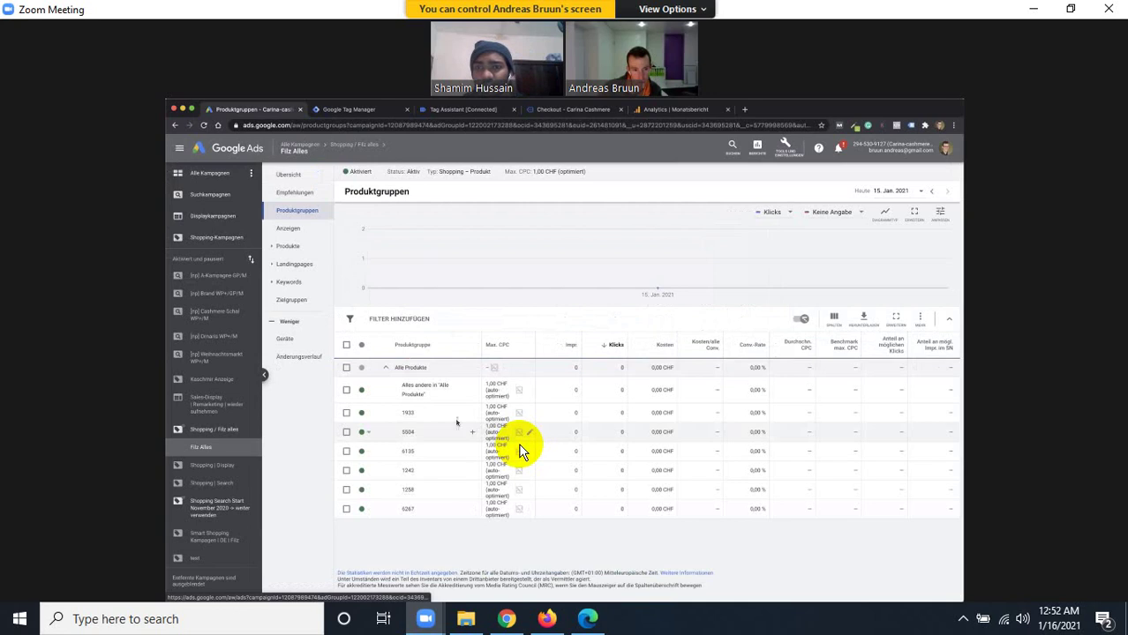
Set 'Alles andere in Alle Produkte' to Ausschließen and check the remaining product groups.
click(369, 393)
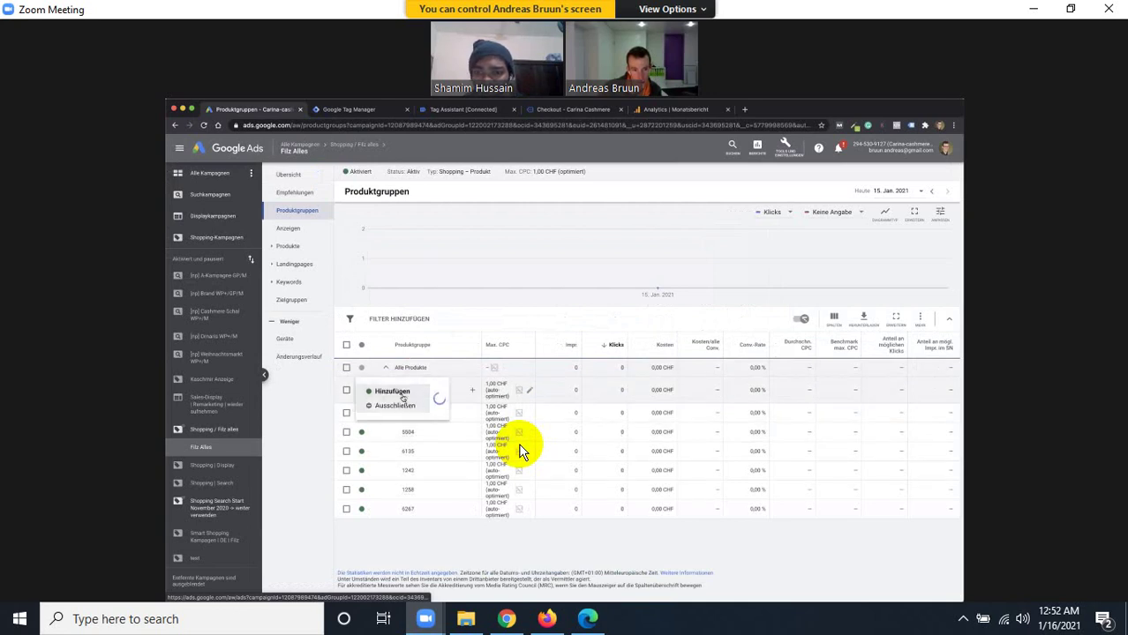
click(406, 393)
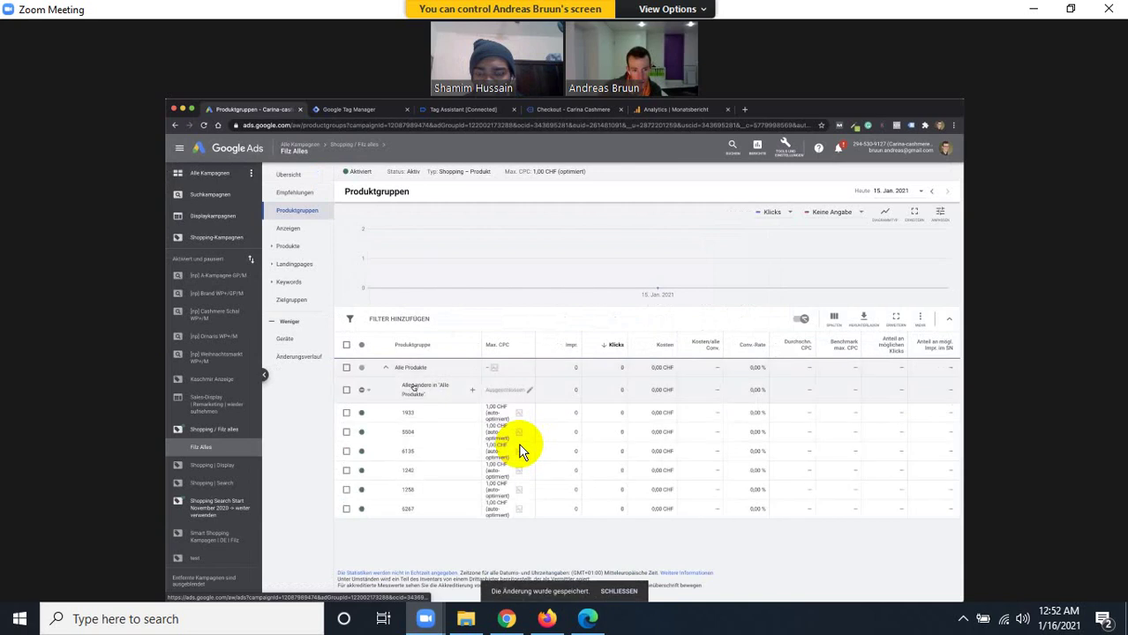
mouse_move(413, 391)
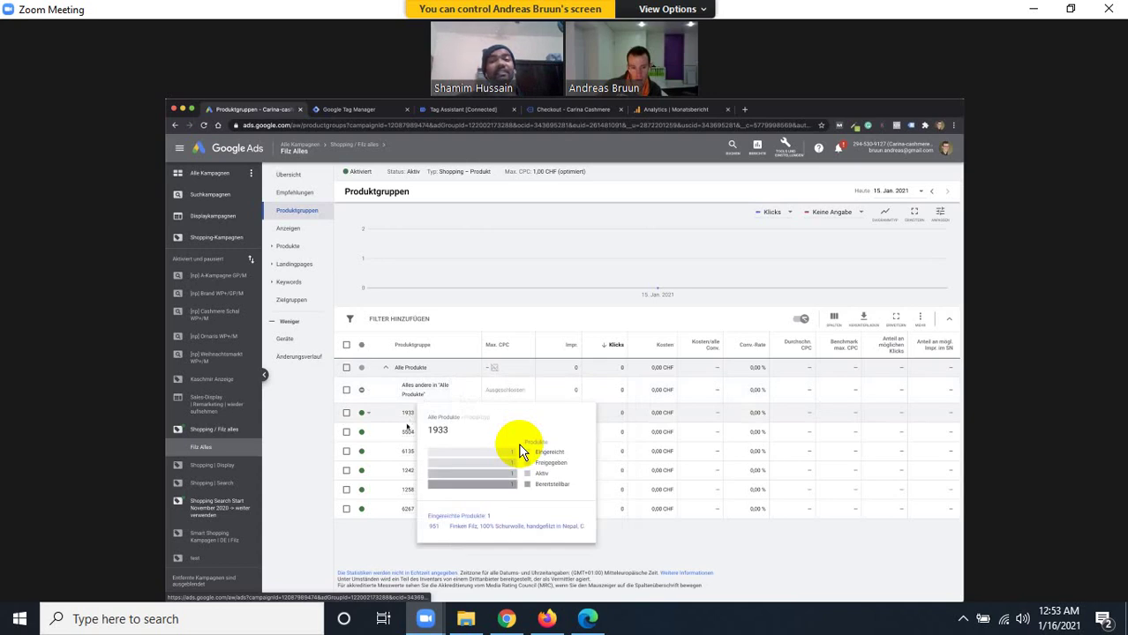
mouse_move(407, 433)
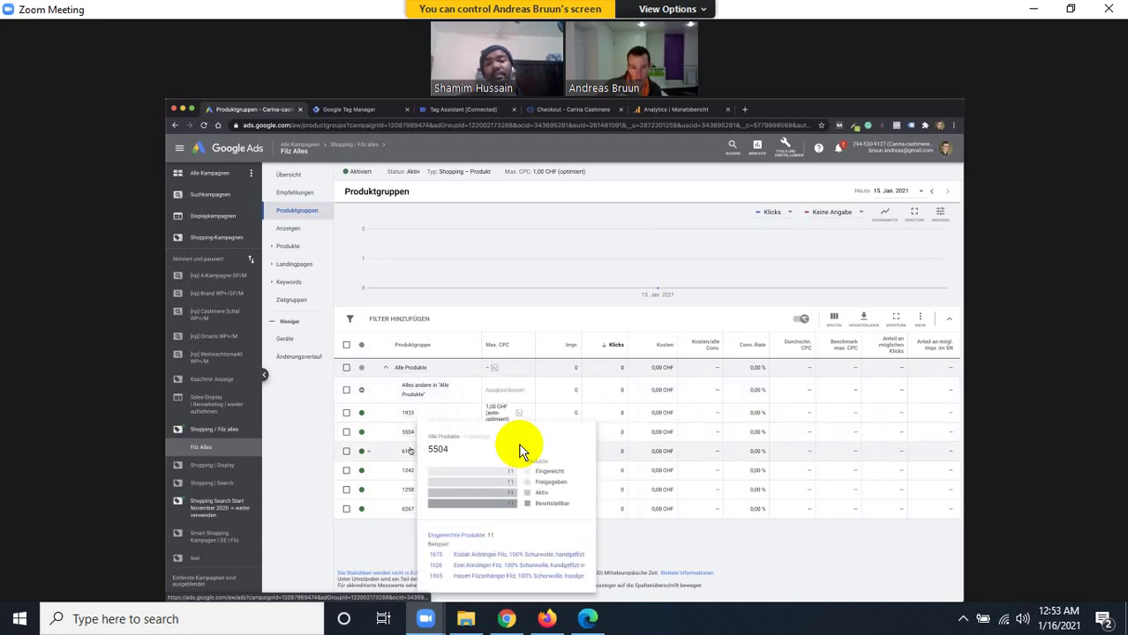
mouse_move(408, 452)
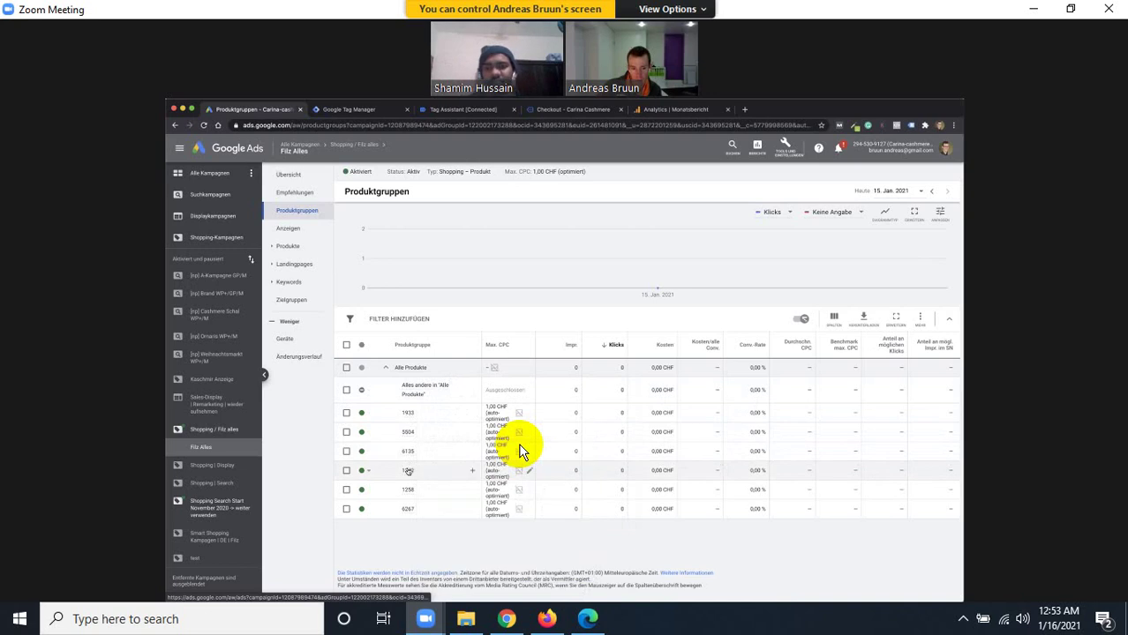
mouse_move(406, 472)
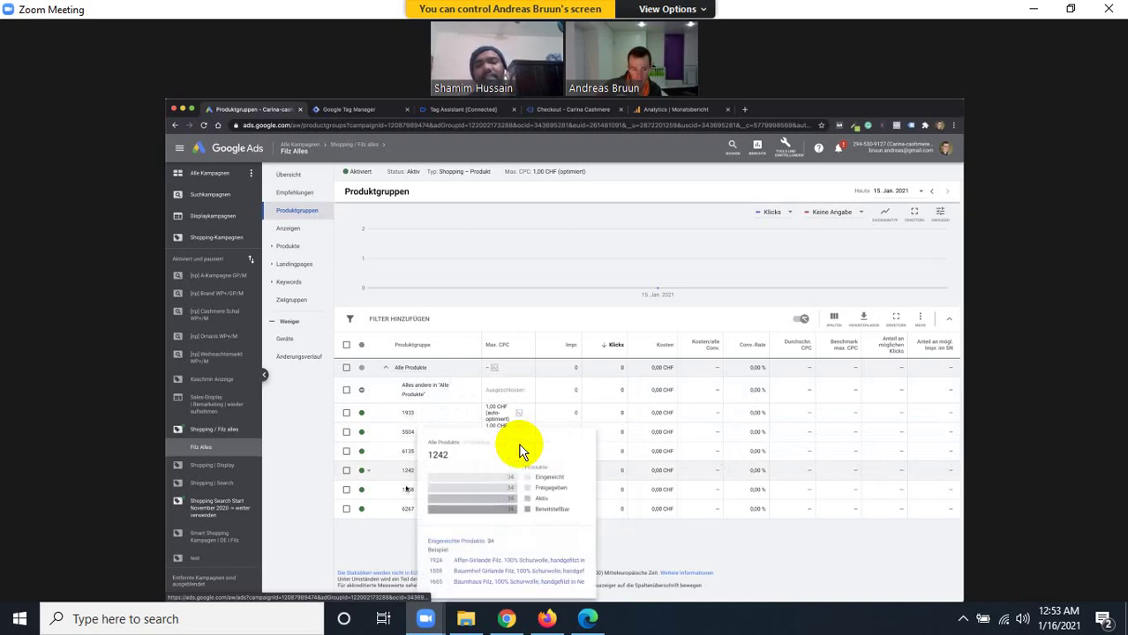
mouse_move(409, 510)
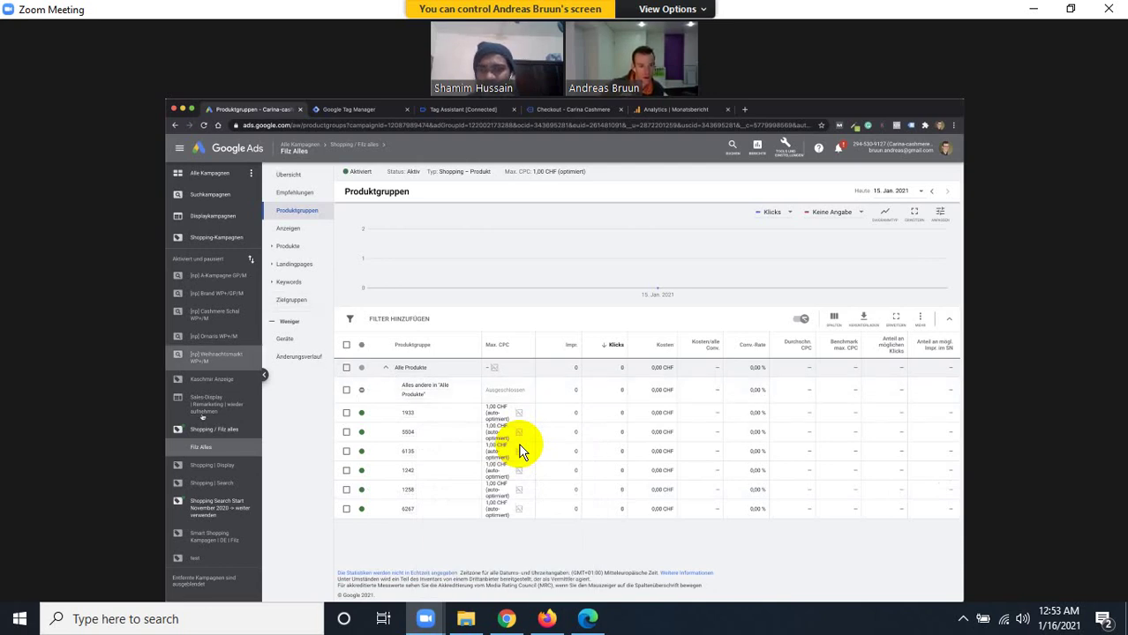
Open the 'Shopping Search Start November 2020' campaign and review its product groups, bidding 0,40–2,00 CHF.
click(212, 511)
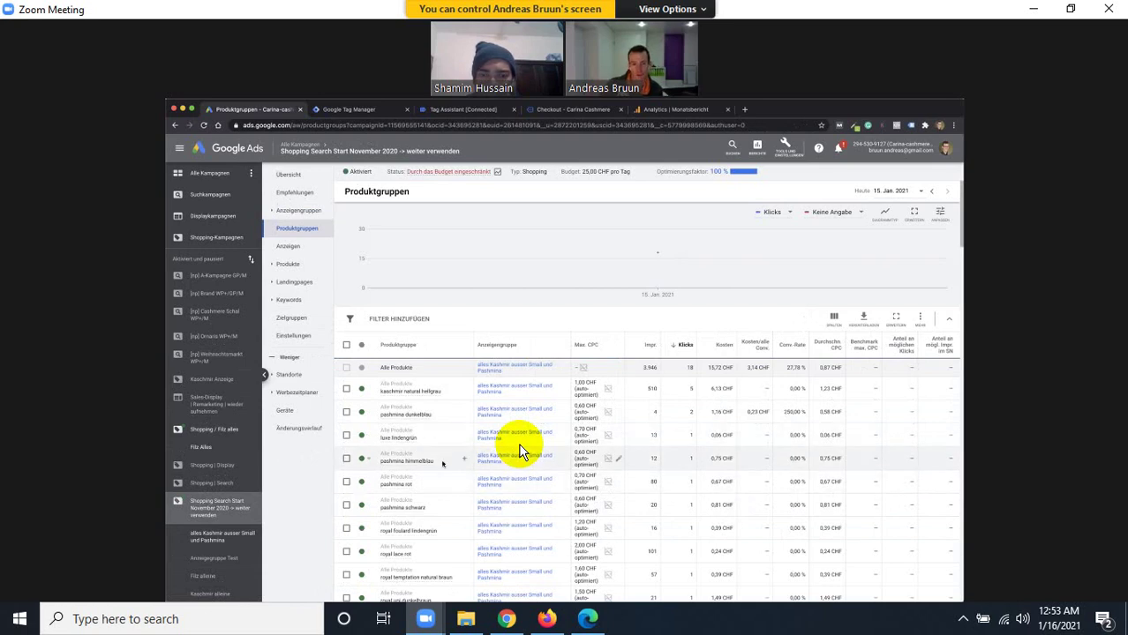
scroll(402, 441, down, 1)
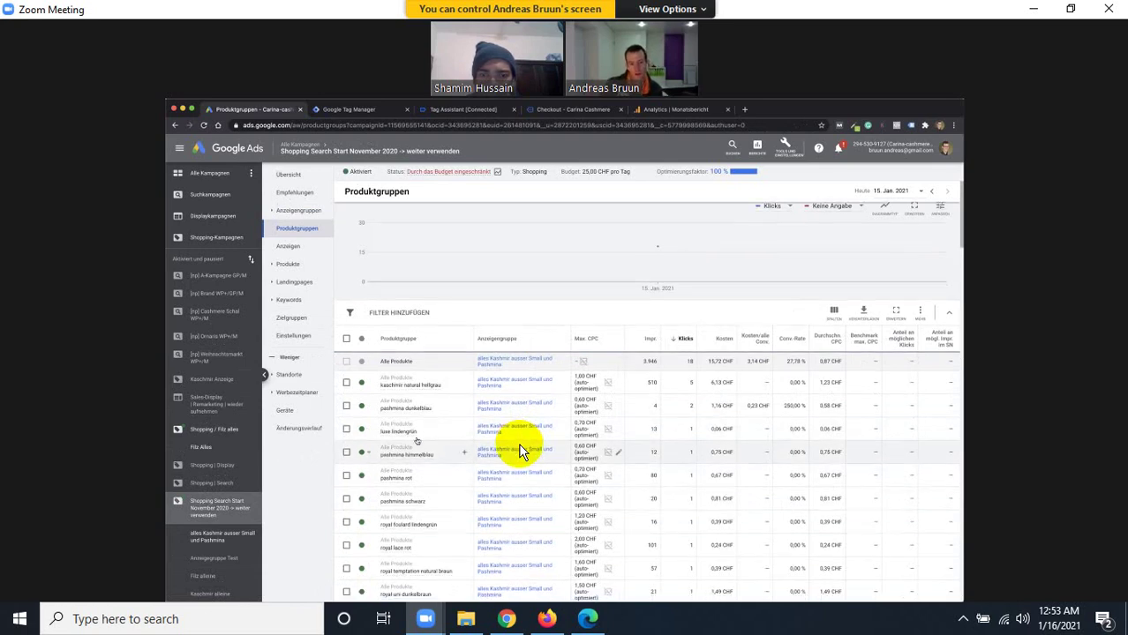
scroll(521, 451, down, 2)
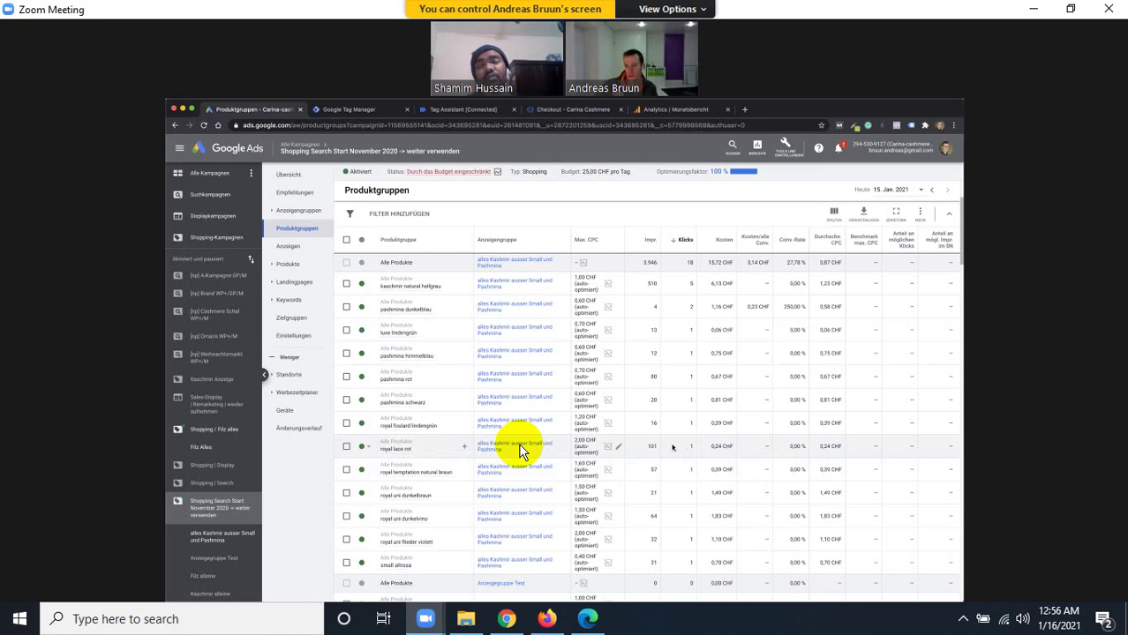
Open the date-range picker and review product group totals: 3,946 impressions, 18 clicks, 15,72 CHF cost.
click(903, 192)
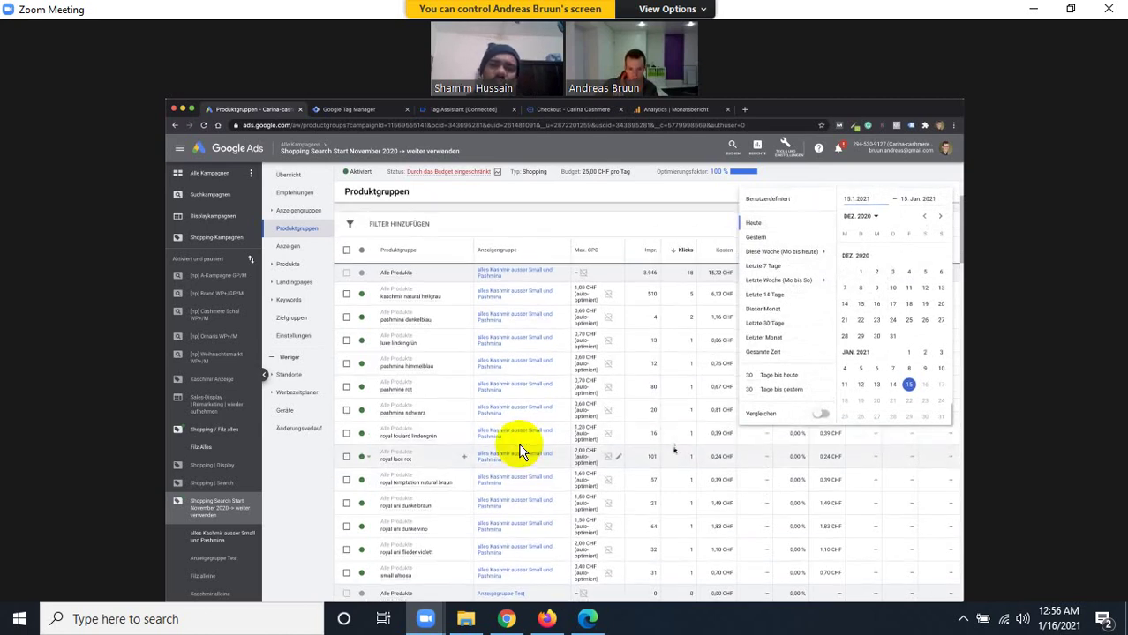
scroll(520, 452, down, 3)
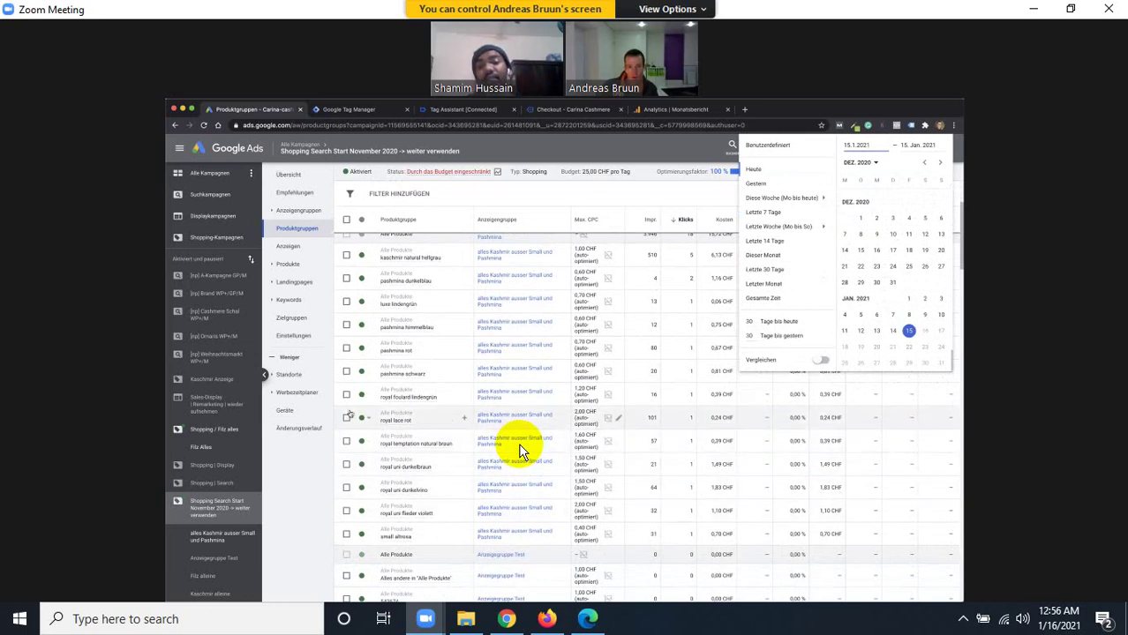
mouse_move(406, 428)
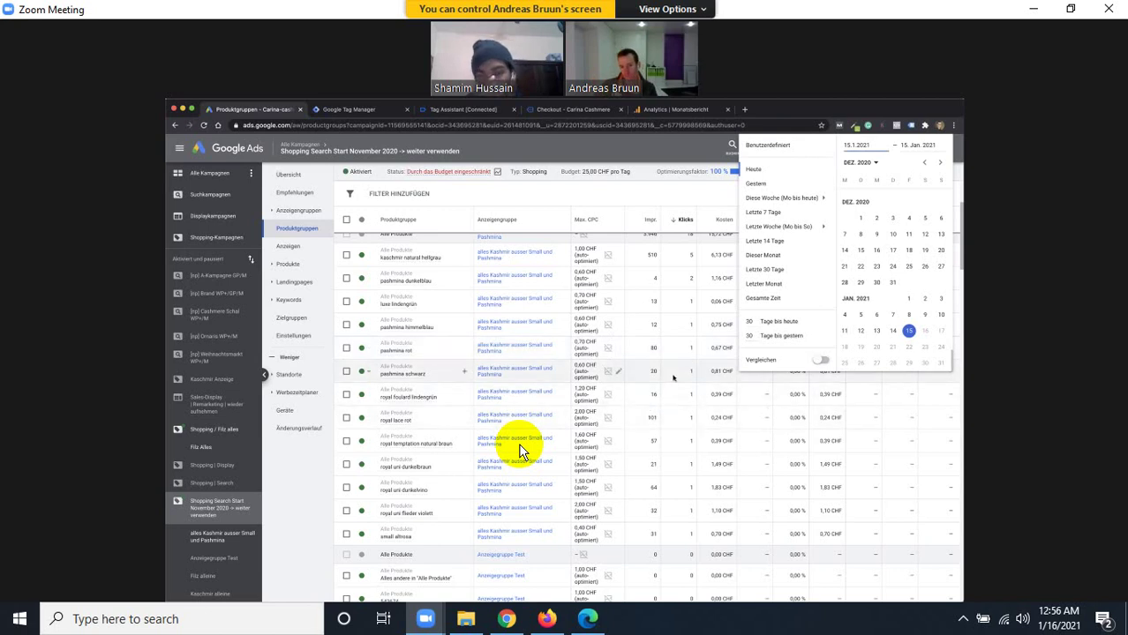
scroll(521, 452, down, 2)
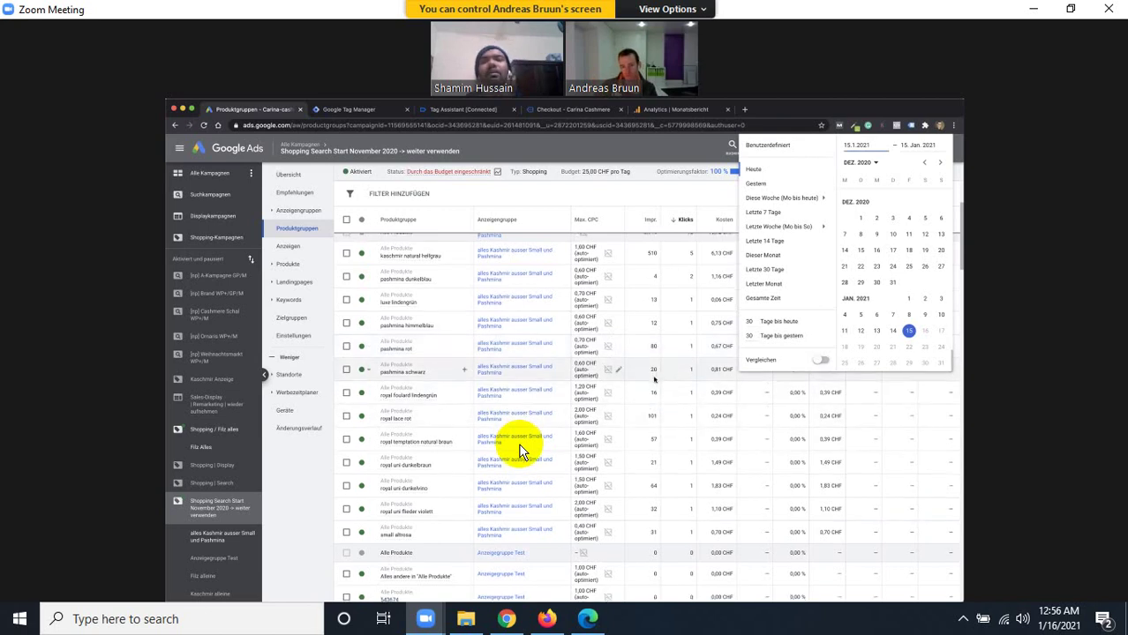
scroll(521, 452, down, 3)
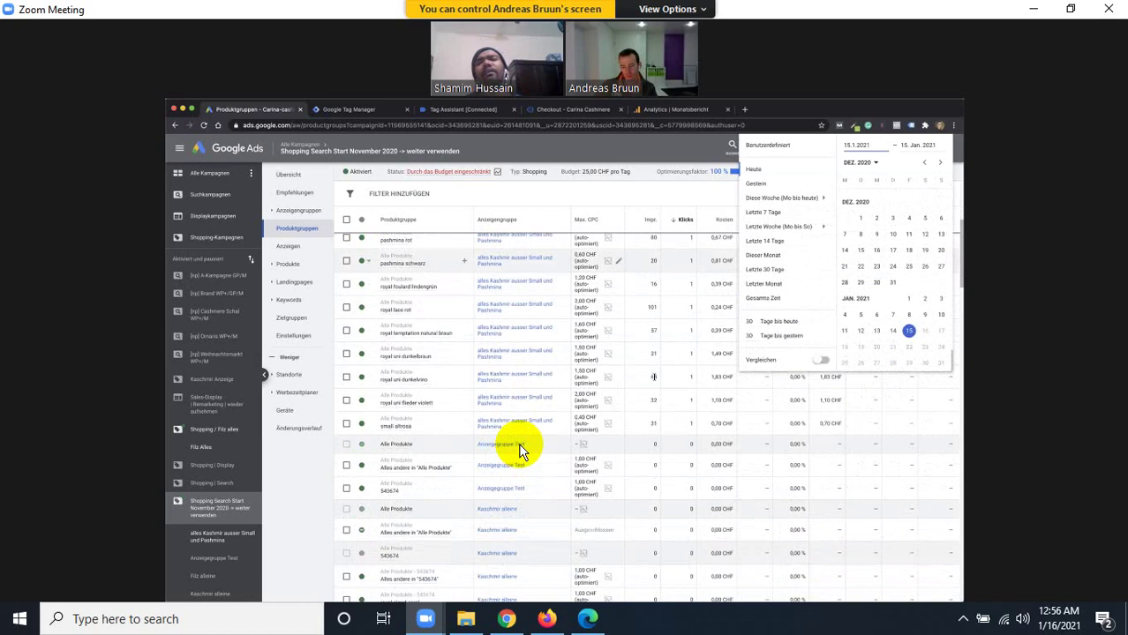
scroll(521, 452, down, 5)
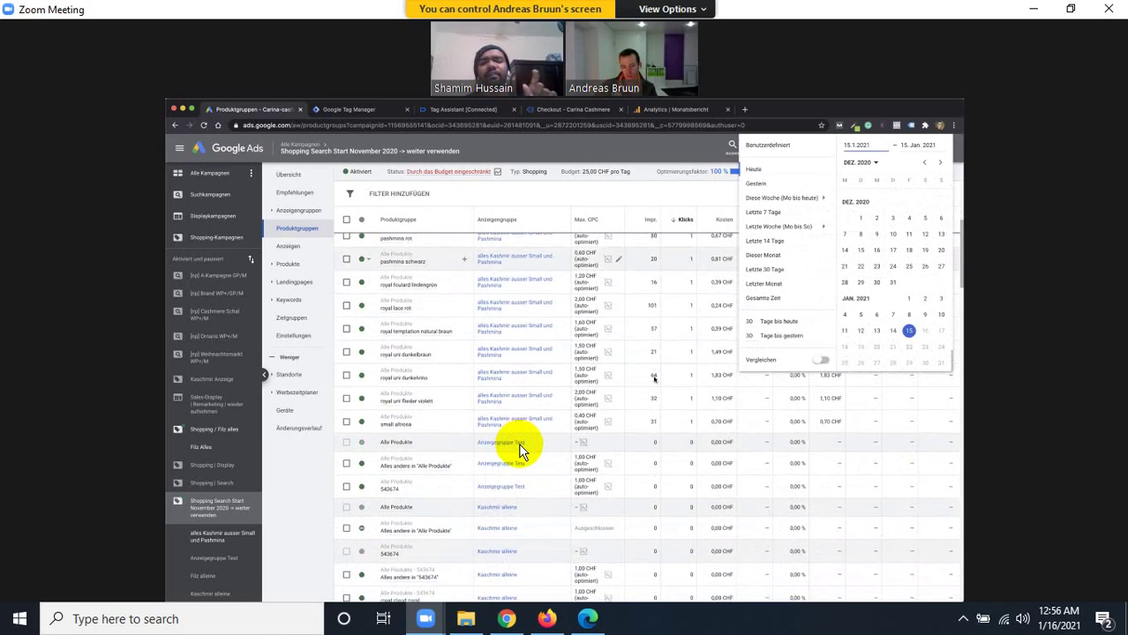
scroll(521, 452, down, 10)
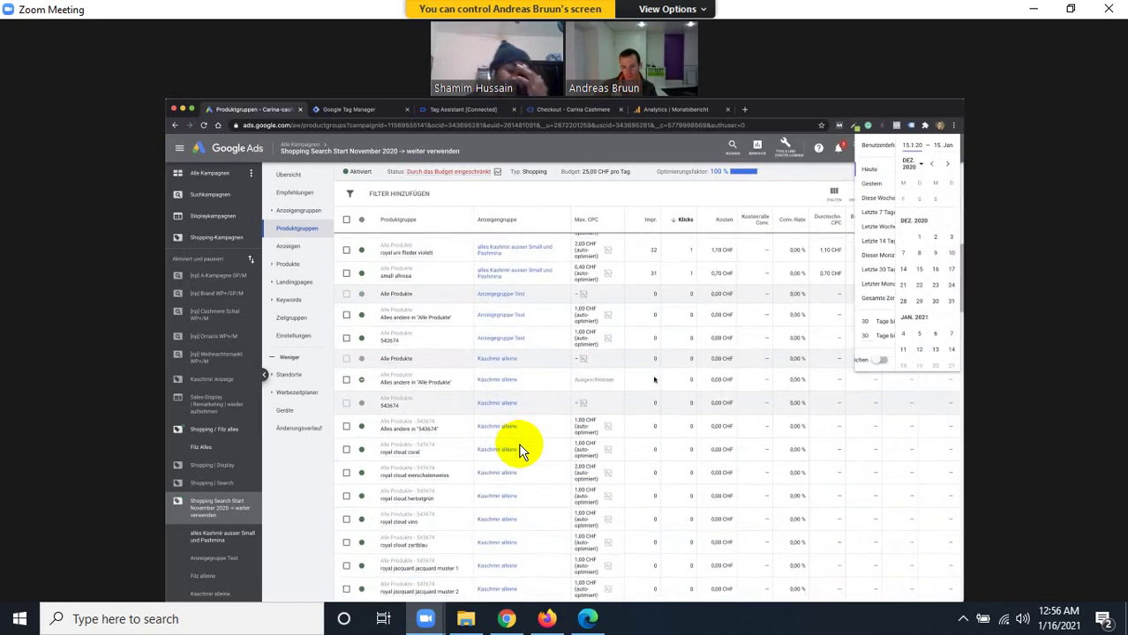
scroll(521, 452, up, 10)
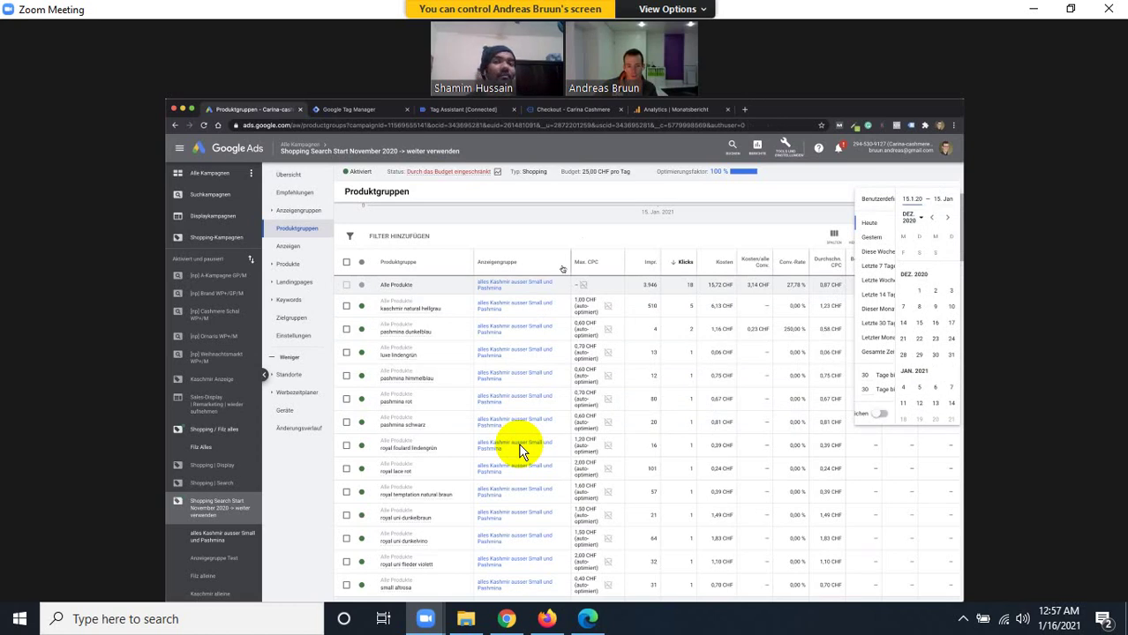
In a new tab, search Google for 'google merchant center' and sign in via the Google for Retail page.
click(744, 110)
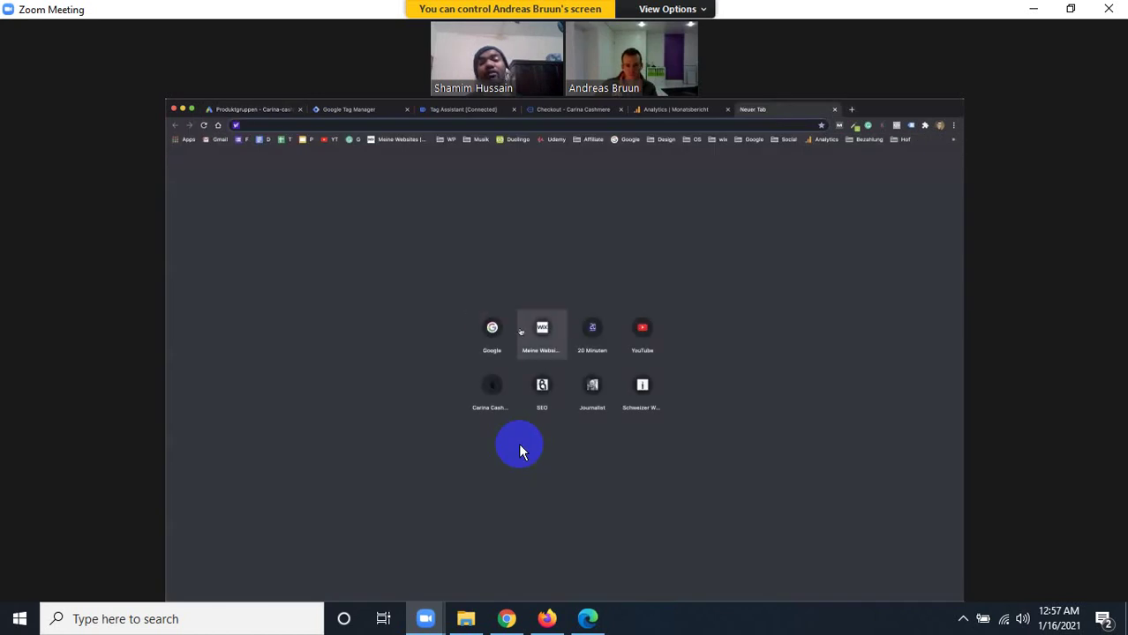
click(492, 328)
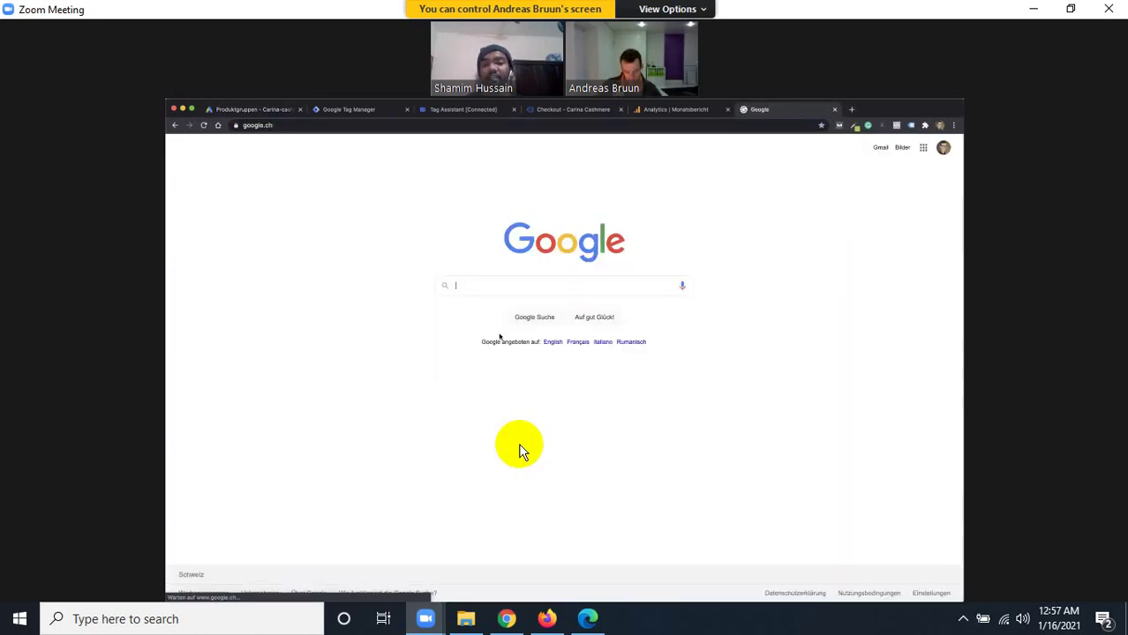
text(google )
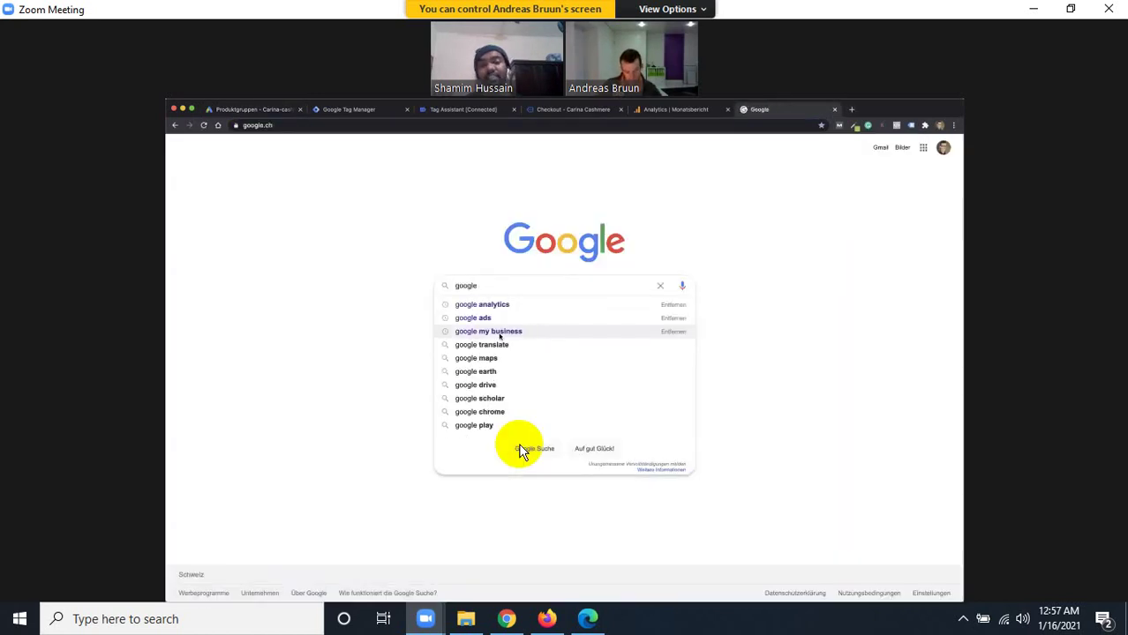
text(merchant center feed)
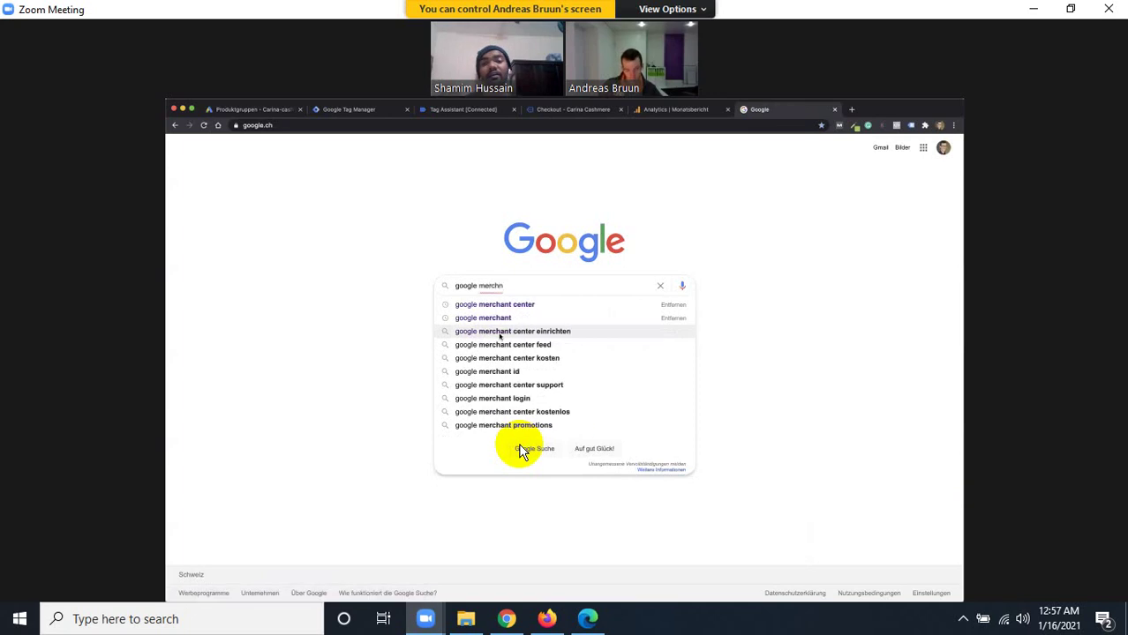
key(Return)
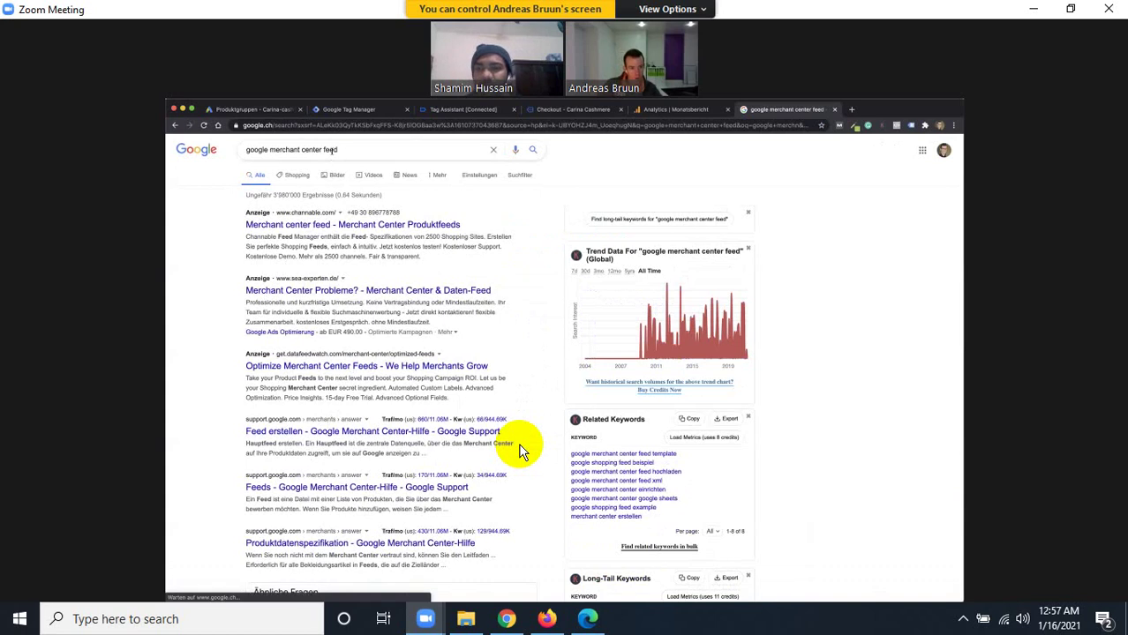
key(/)
key(BackSpace)
key(BackSpace)
key(BackSpace)
key(BackSpace)
key(BackSpace)
text(r)
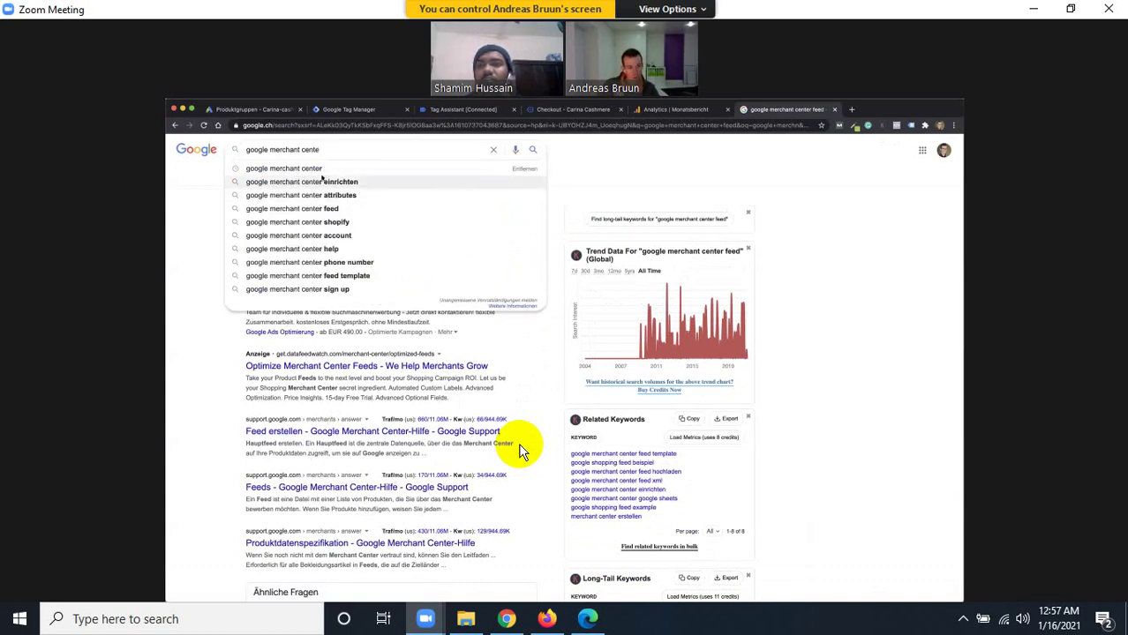
key(Return)
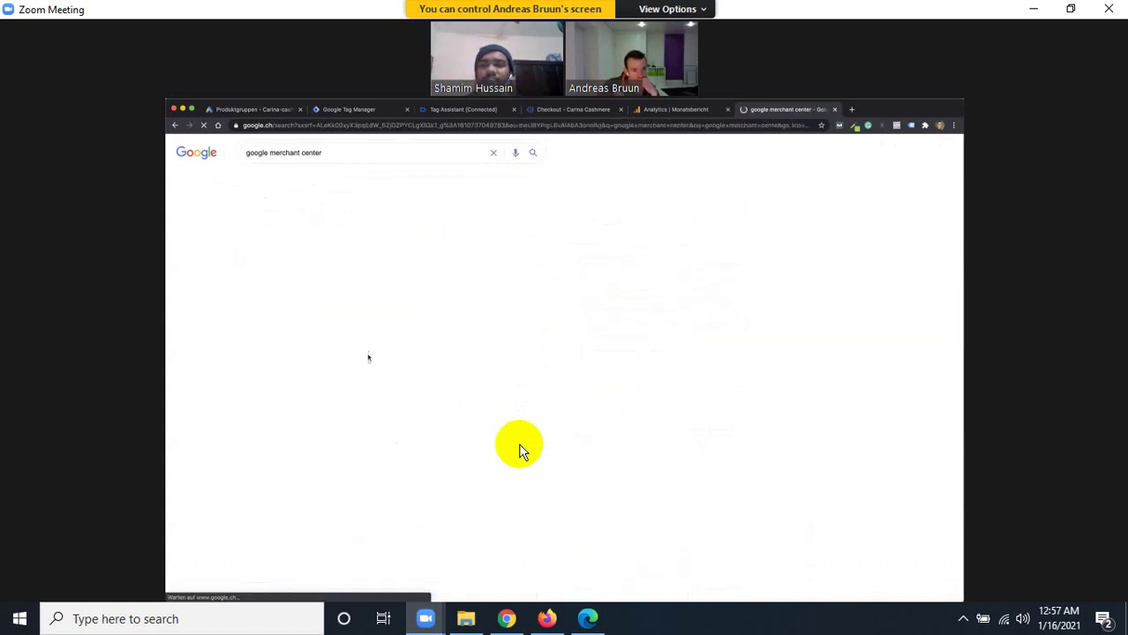
click(335, 359)
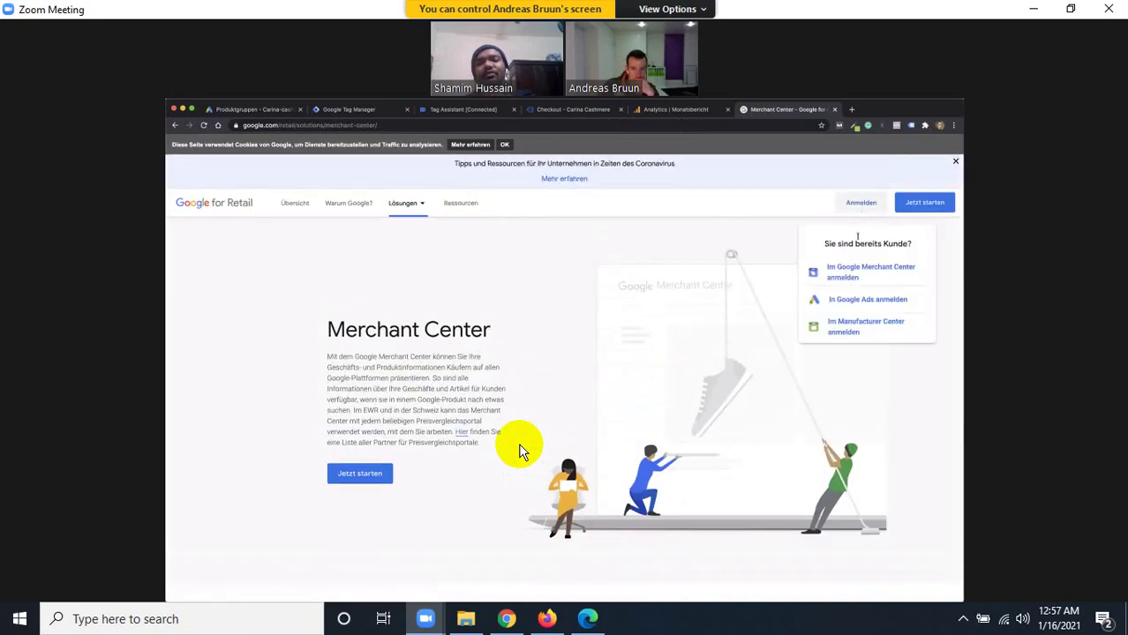
click(519, 450)
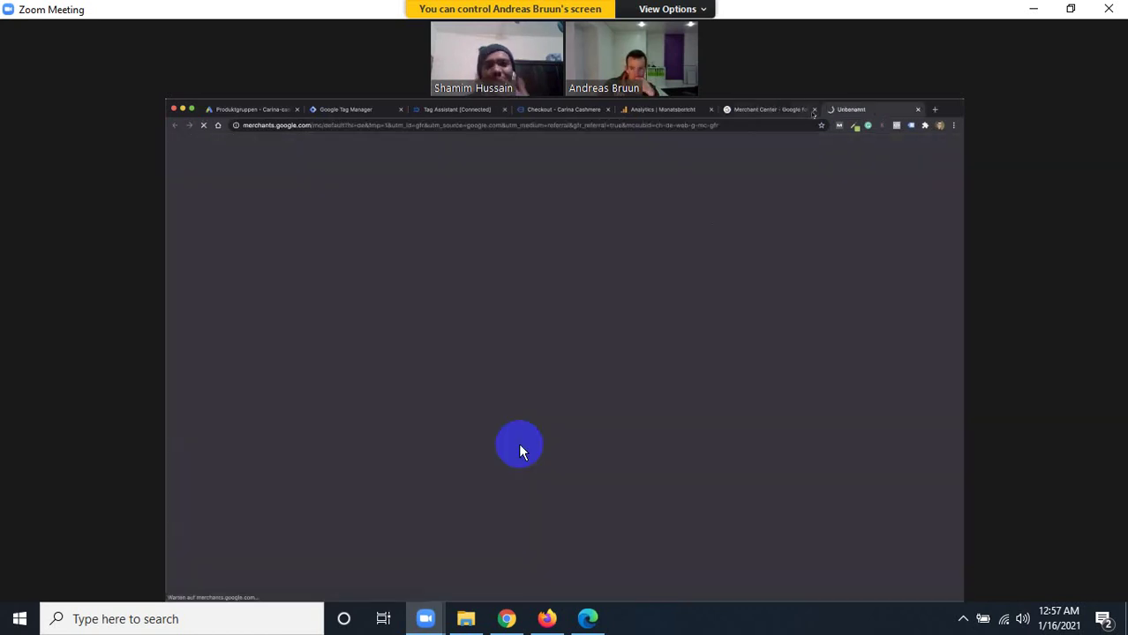